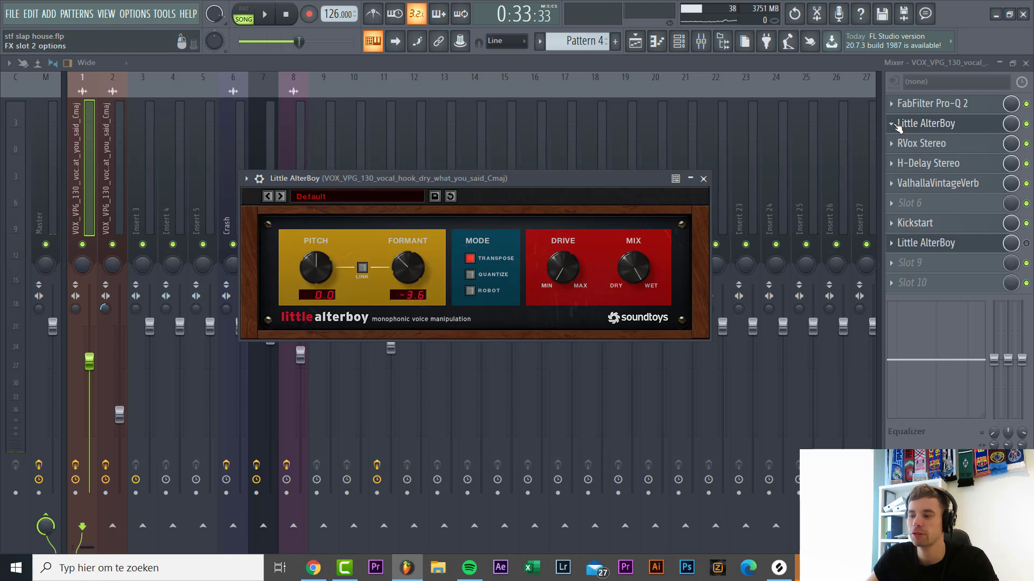
# Replace Little AlterBoy in slot 2 of the vocal's mixer insert with Manipulator and set its formant to -3.38.
pyautogui.click(895, 125)
pyautogui.moveTo(905, 140)
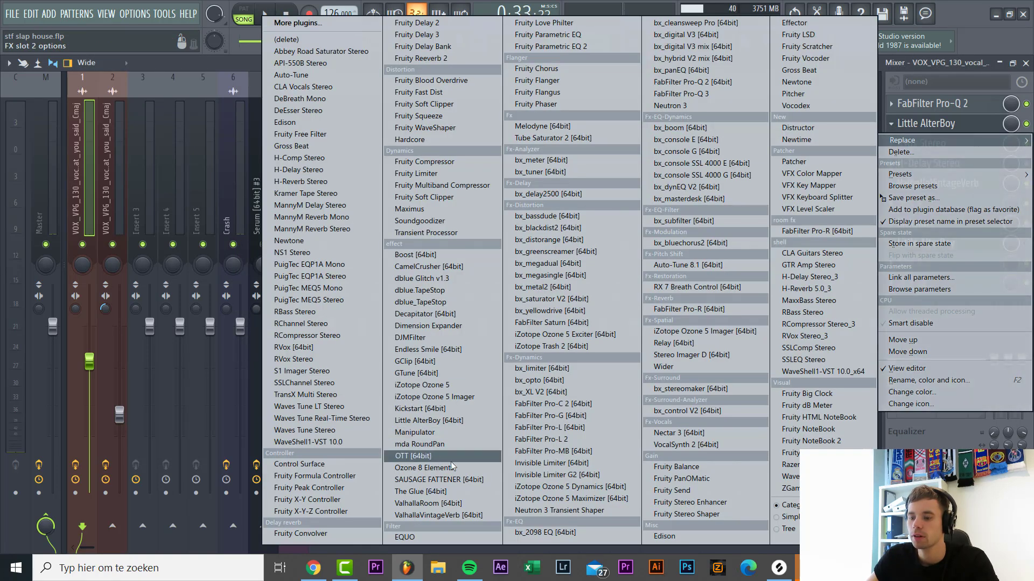
pyautogui.click(439, 435)
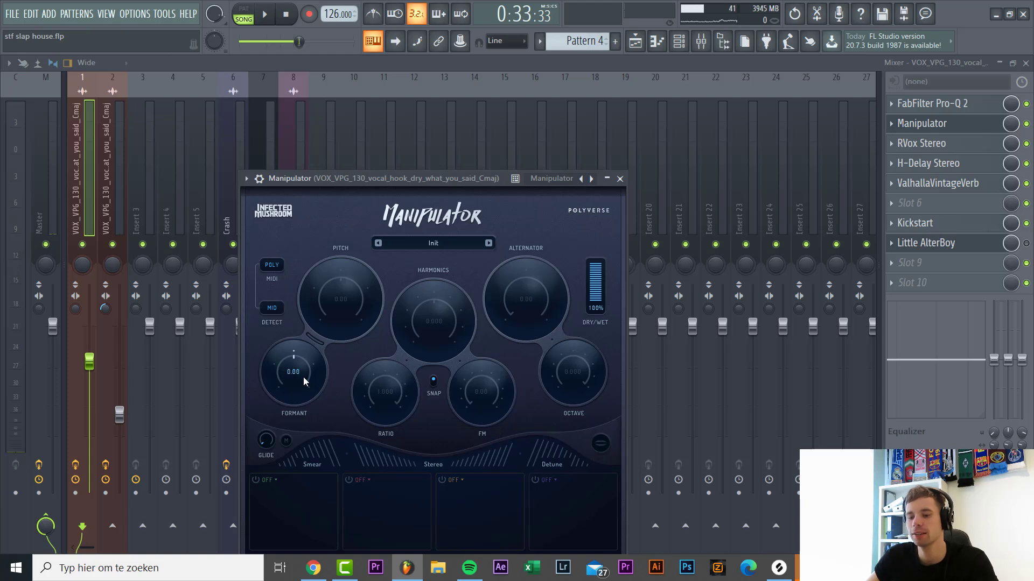
pyautogui.moveTo(289, 373); pyautogui.dragTo(292, 372)
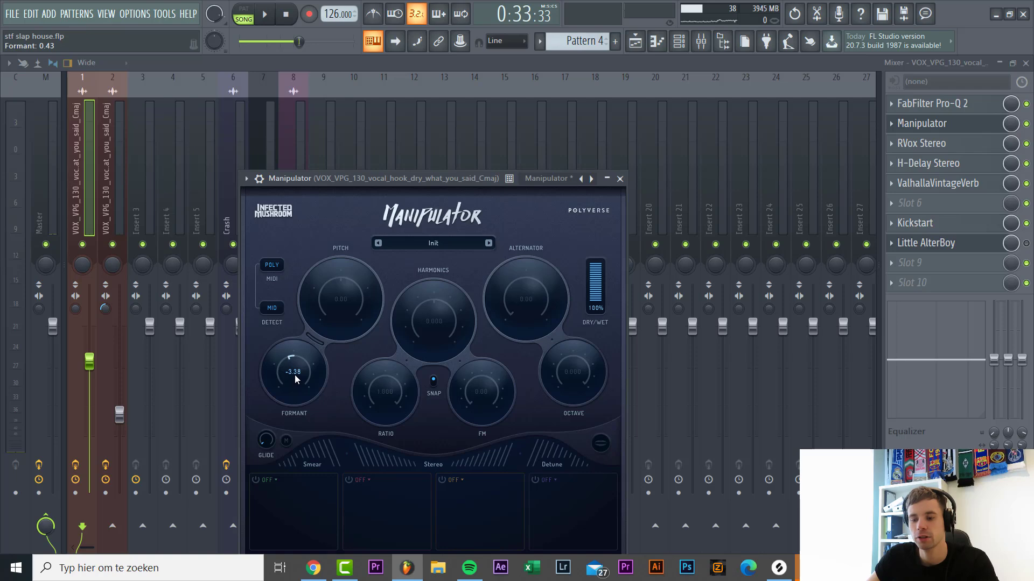
# Solo Track 3 in the playlist and play the arrangement to hear the main vocal alone.
pyautogui.click(637, 43)
pyautogui.press('space')
pyautogui.rightClick(75, 218)
pyautogui.rightClick(66, 216)
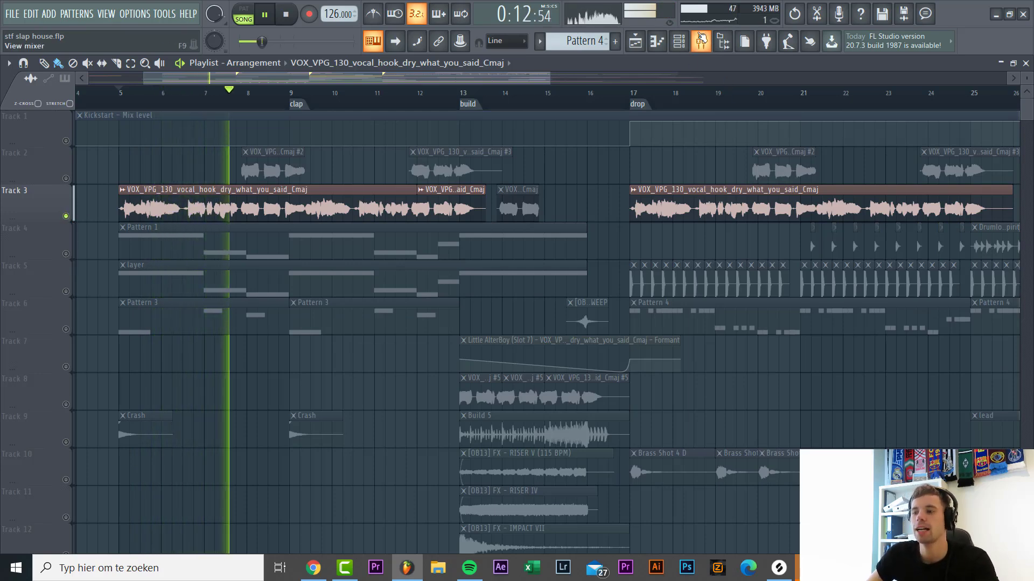
# Move Manipulator down the vocal insert's effect chain to slot 7, directly below Kickstart.
pyautogui.click(700, 41)
pyautogui.click(943, 125)
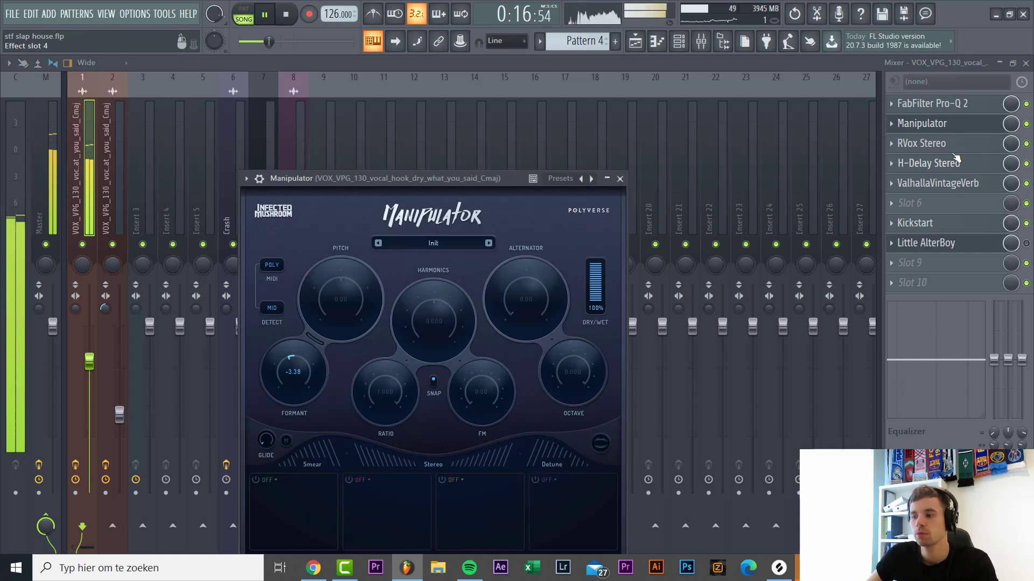
pyautogui.moveTo(959, 139); pyautogui.dragTo(953, 185)
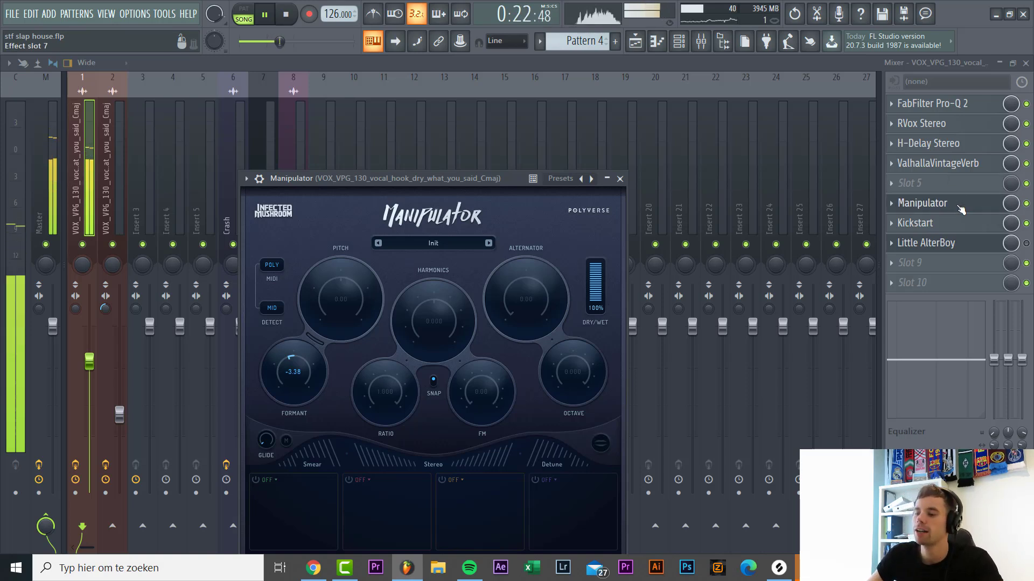
pyautogui.moveTo(961, 209); pyautogui.dragTo(952, 224)
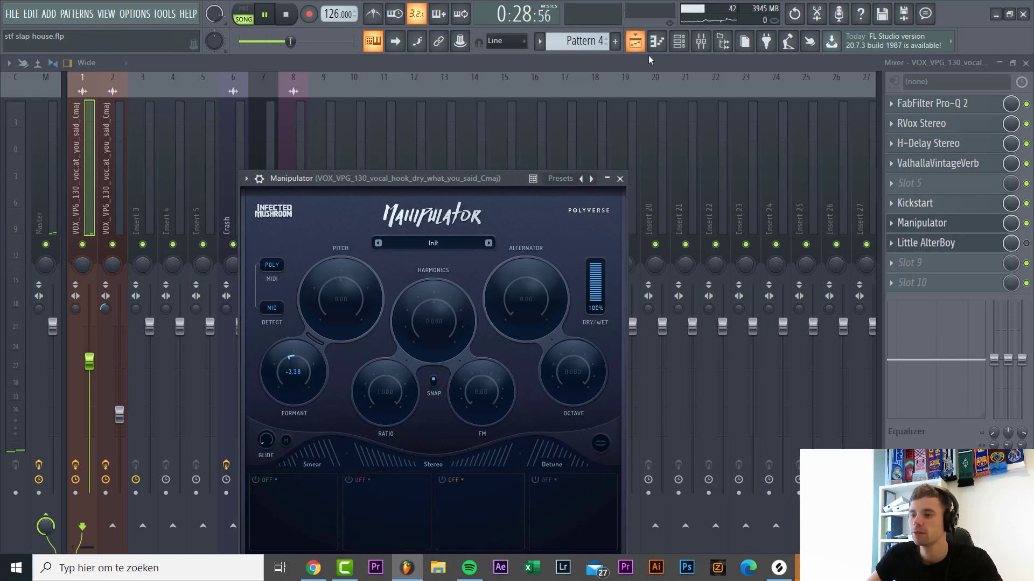
# Solo Tracks 7 and 8 in the playlist and select the build from bar 13 to bar 17 as the playback range.
pyautogui.click(634, 41)
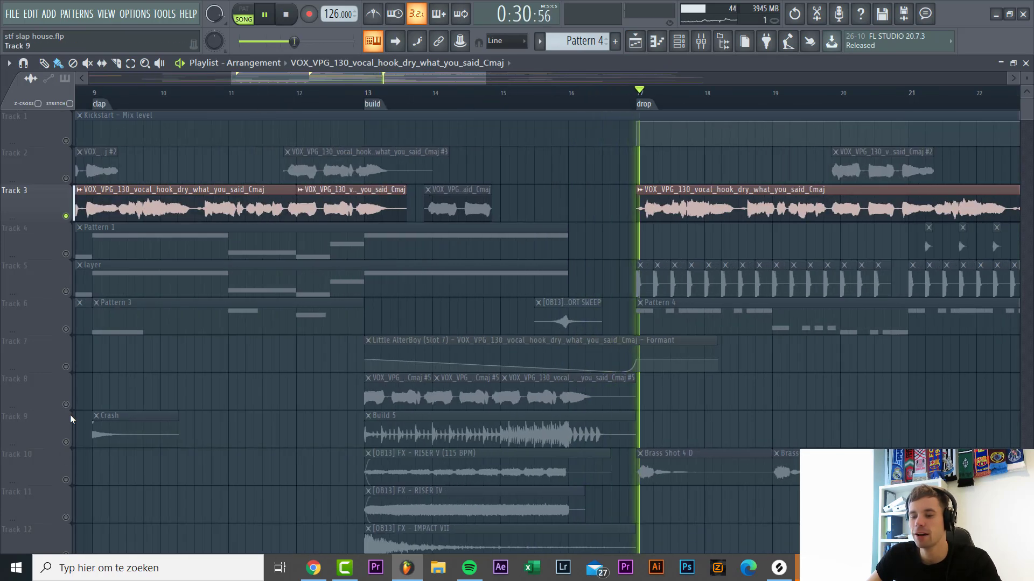
pyautogui.click(69, 401)
pyautogui.keyDown('ctrl'); pyautogui.click(65, 355); pyautogui.keyUp('ctrl')
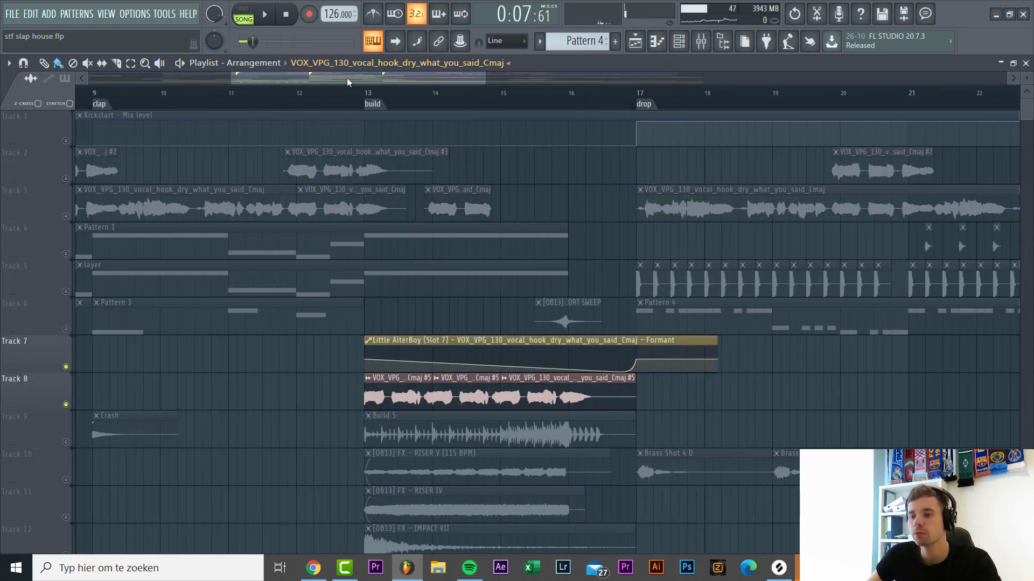
pyautogui.moveTo(366, 94); pyautogui.dragTo(649, 96)
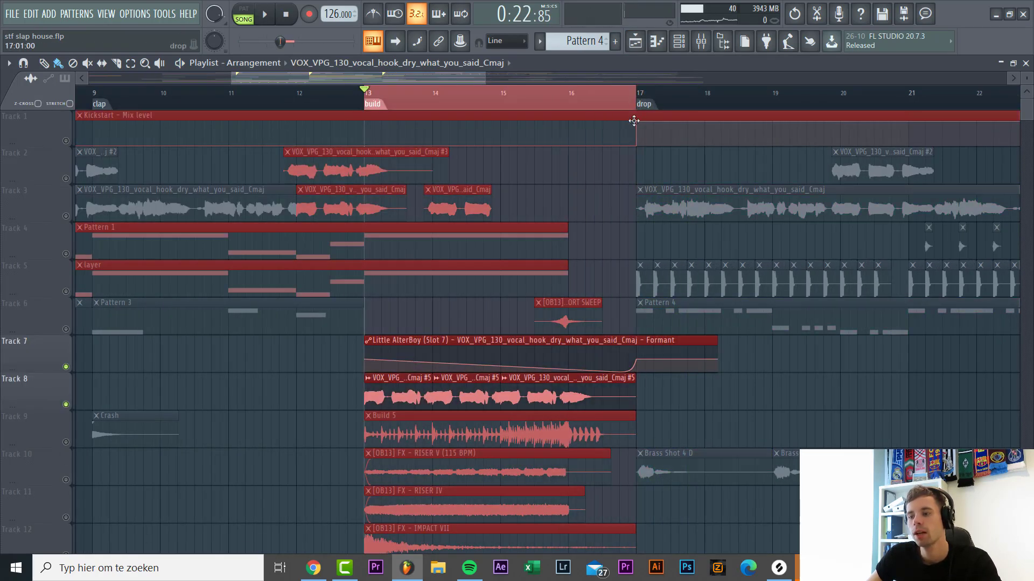
pyautogui.scroll(3, 607, 208)
# Switch on the Little AlterBoy in slot 8 of the vocal insert and play the soloed build with its formant automation.
pyautogui.click(713, 44)
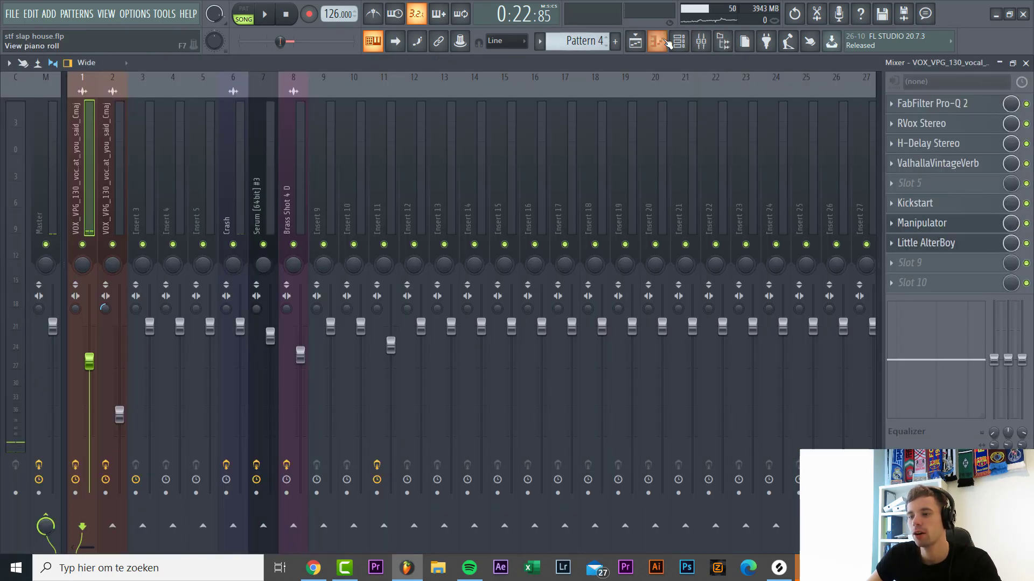
pyautogui.click(635, 41)
pyautogui.press('space')
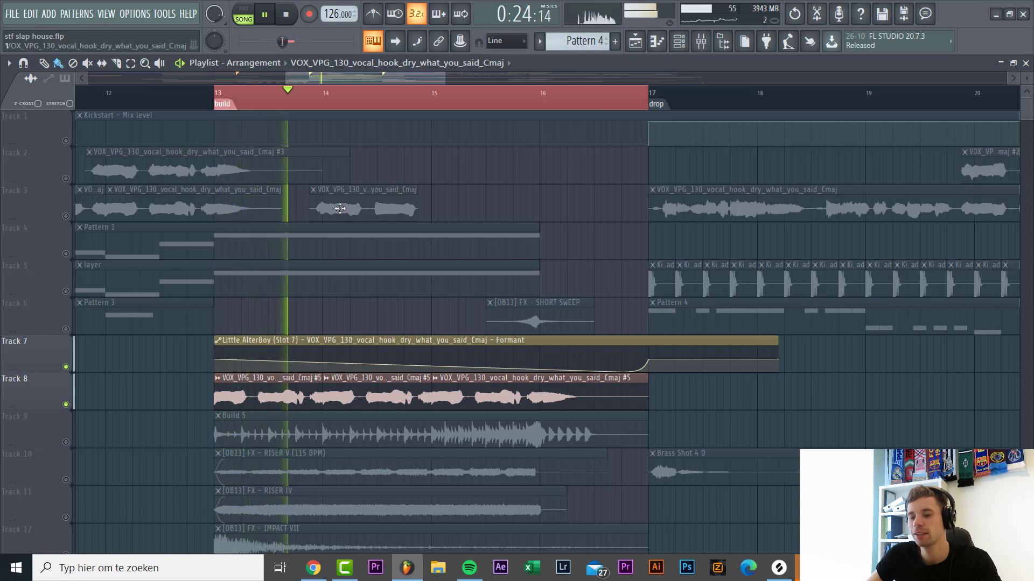
pyautogui.scroll(-3, 460, 360)
pyautogui.press('space')
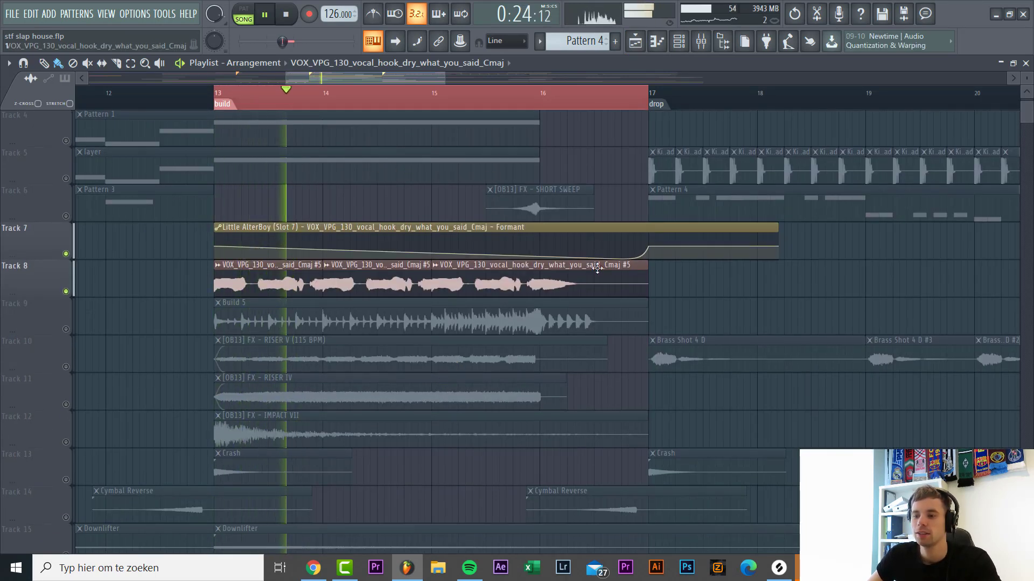
pyautogui.scroll(2, 489, 178)
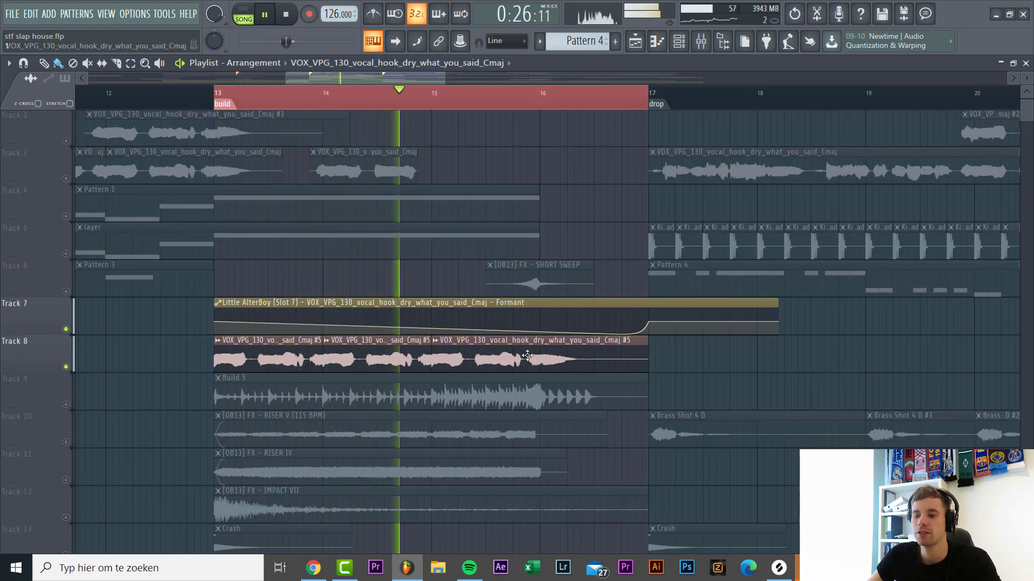
pyautogui.scroll(1, 346, 240)
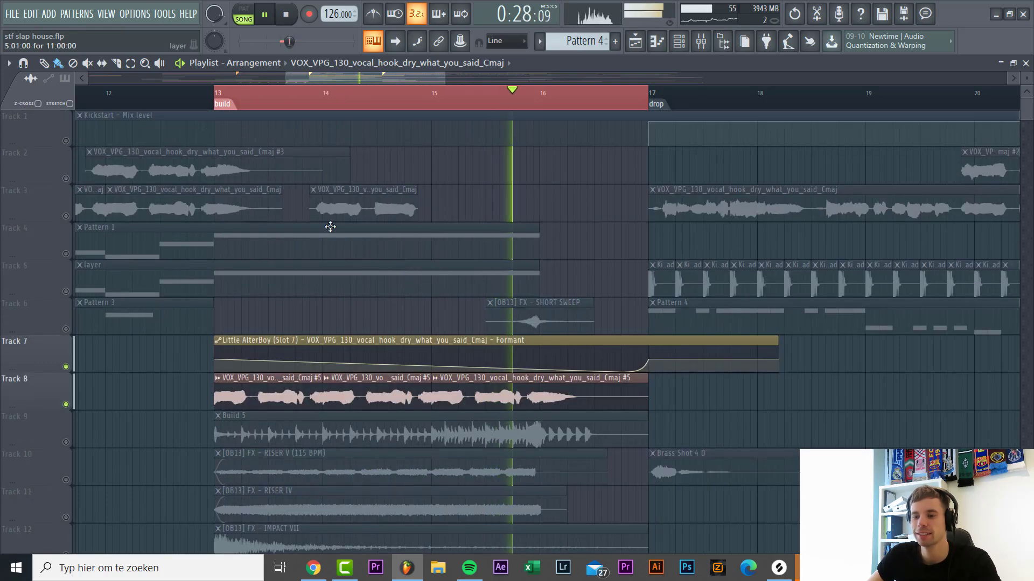
pyautogui.press('space')
# Load Edison into slot 3 of the Master channel and record the soloed build vocal.
pyautogui.click(700, 41)
pyautogui.click(36, 147)
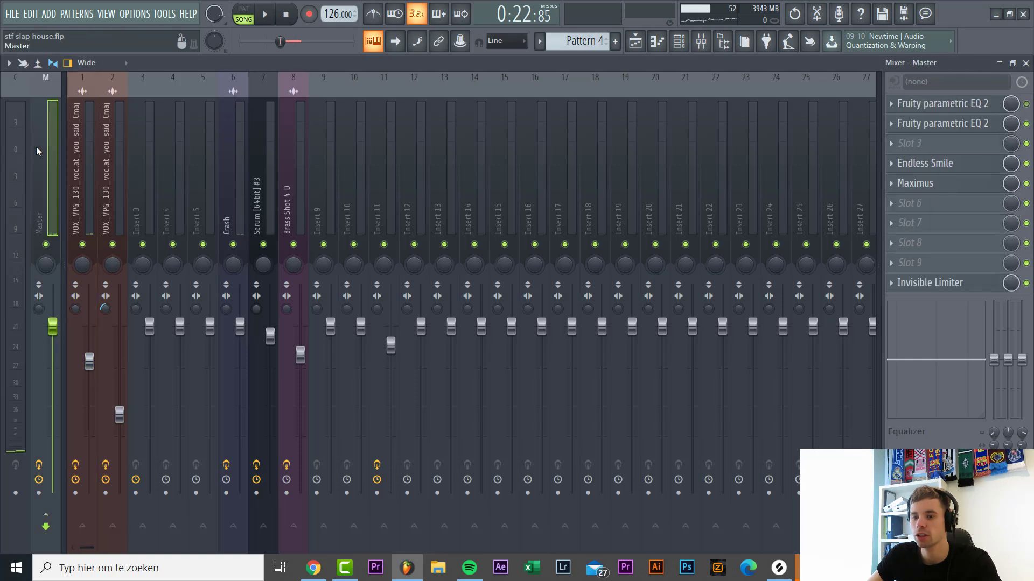
pyautogui.click(913, 141)
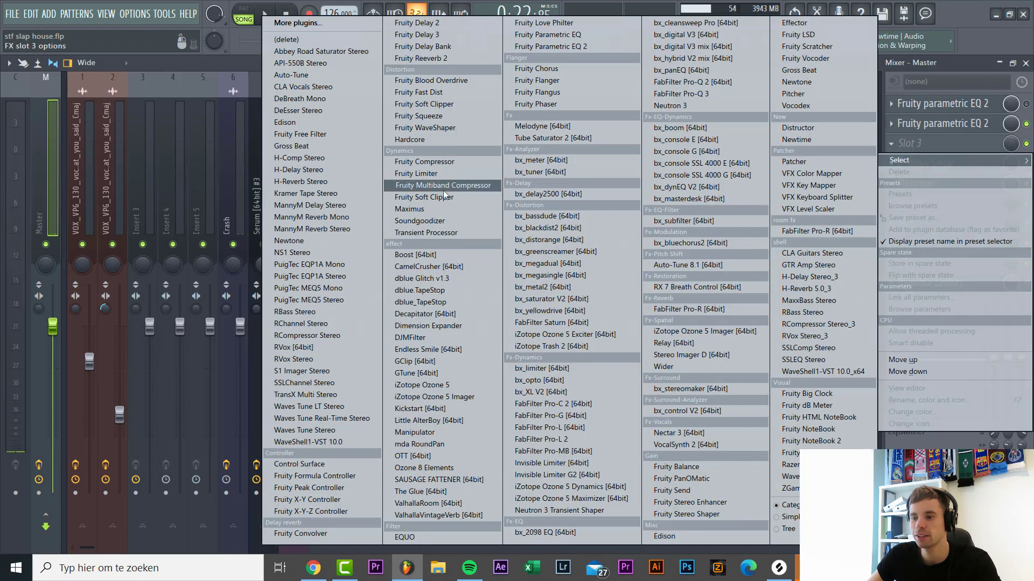
pyautogui.click(294, 123)
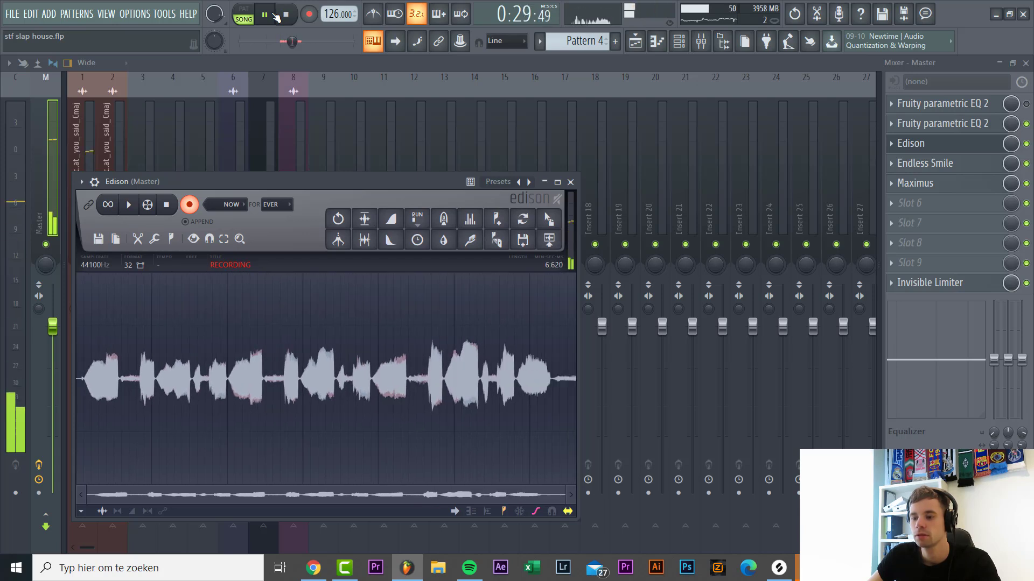
pyautogui.click(195, 204)
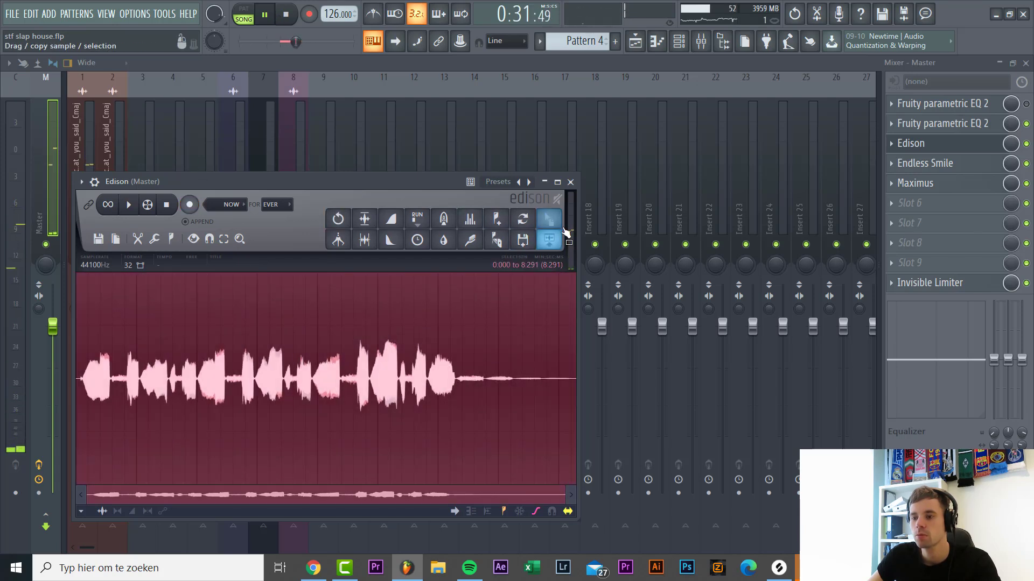
# Place the Edison recording in the playlist near bar 13 and insert a new track so it sits alone on Track 9.
pyautogui.moveTo(548, 218); pyautogui.dragTo(234, 420)
pyautogui.rightClick(37, 420)
pyautogui.click(77, 498)
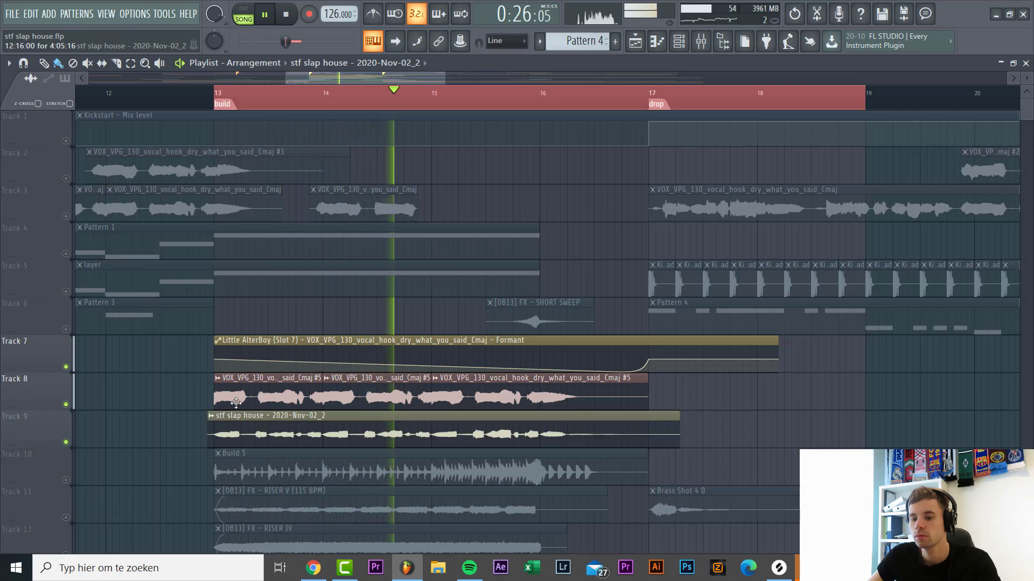
# Normalize the recorded clip on Track 9 and nudge it so its waveform lines up with the vocal on Track 8.
pyautogui.scroll(5, 161, 425)
pyautogui.press('space')
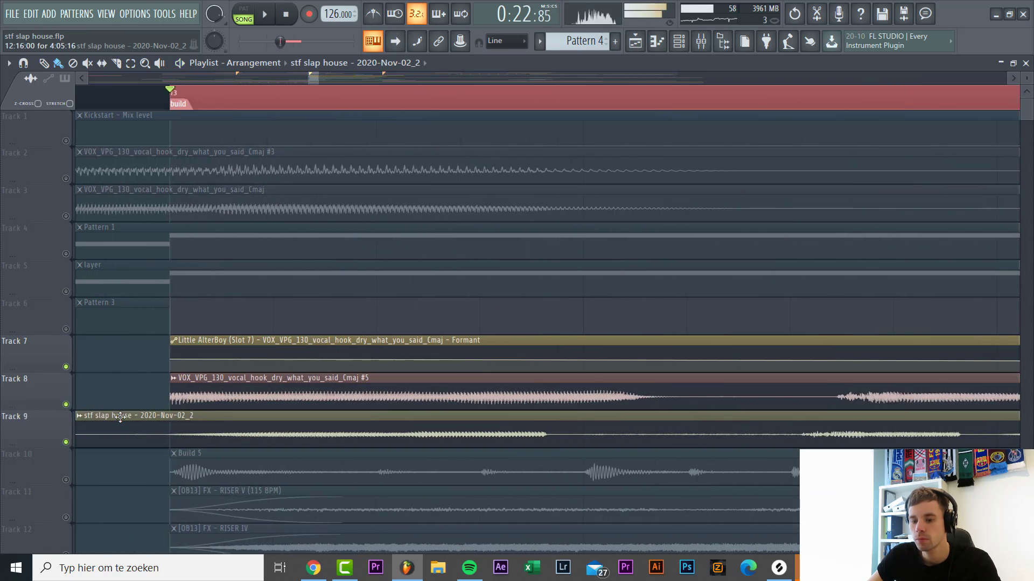
pyautogui.doubleClick(101, 439)
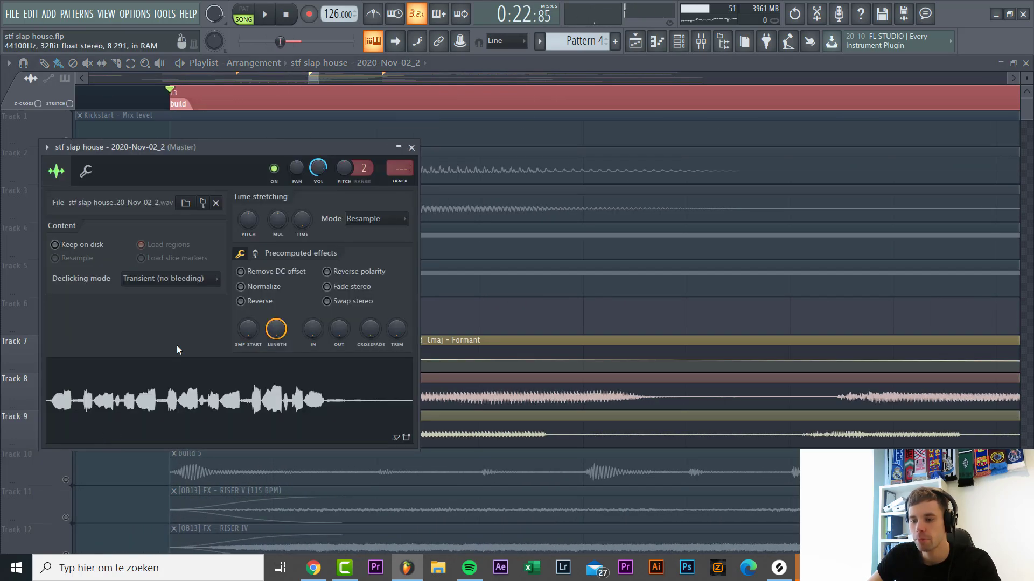
pyautogui.click(251, 288)
pyautogui.moveTo(251, 151); pyautogui.dragTo(469, 140)
pyautogui.moveTo(132, 434)
pyautogui.mouseDown()
pyautogui.moveTo(157, 436)
pyautogui.moveTo(134, 436)
pyautogui.mouseUp()
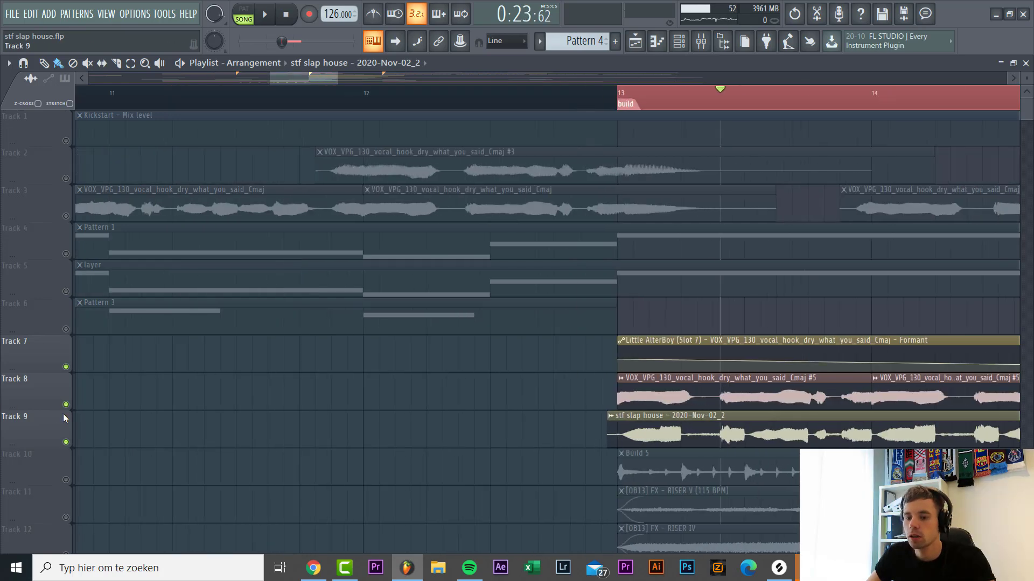
# Mute Track 8 to audition the recorded clip on its own, and turn off the recording's Normalize option.
pyautogui.click(65, 404)
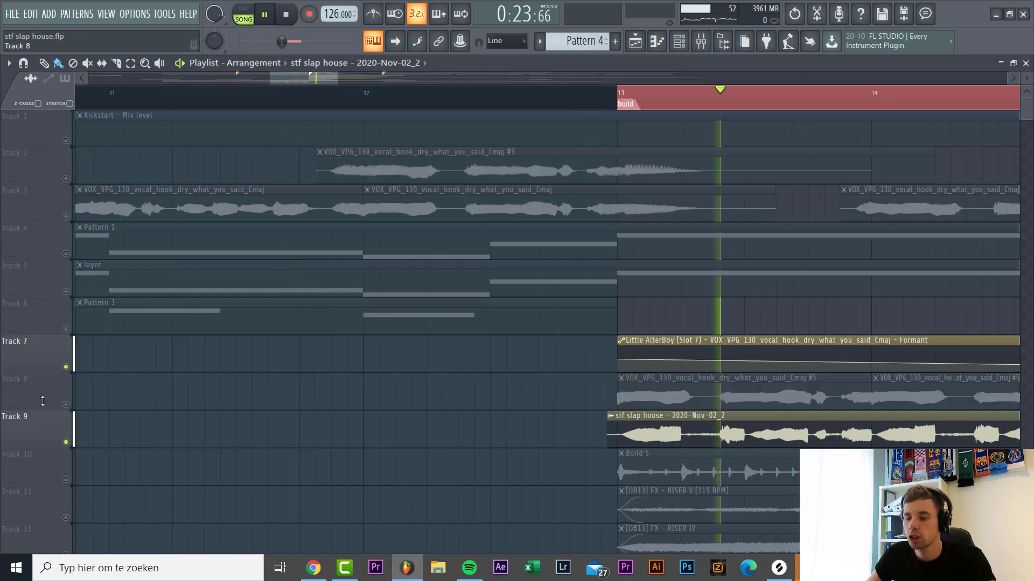
pyautogui.press('space')
pyautogui.scroll(-3, 682, 446)
pyautogui.doubleClick(474, 417)
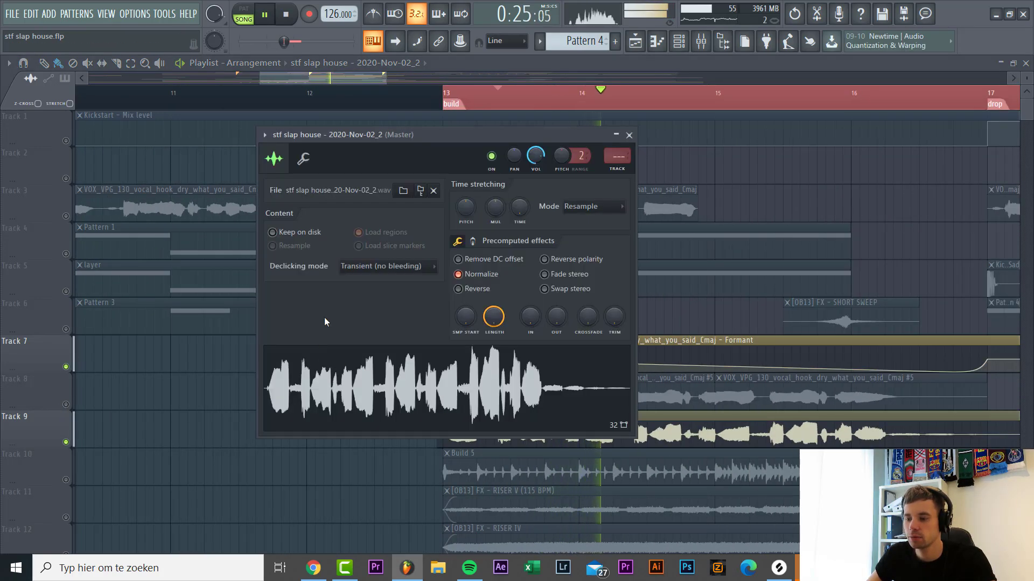
pyautogui.click(460, 277)
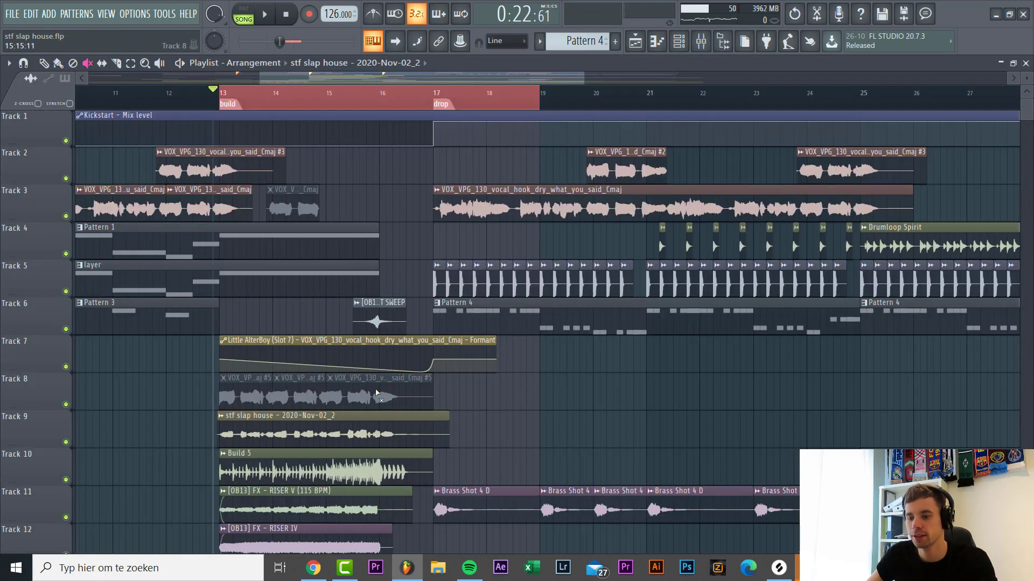
# Delete the Little AlterBoy in slot 8 of mixer insert 1, the main vocal channel.
pyautogui.press('space')
pyautogui.click(701, 42)
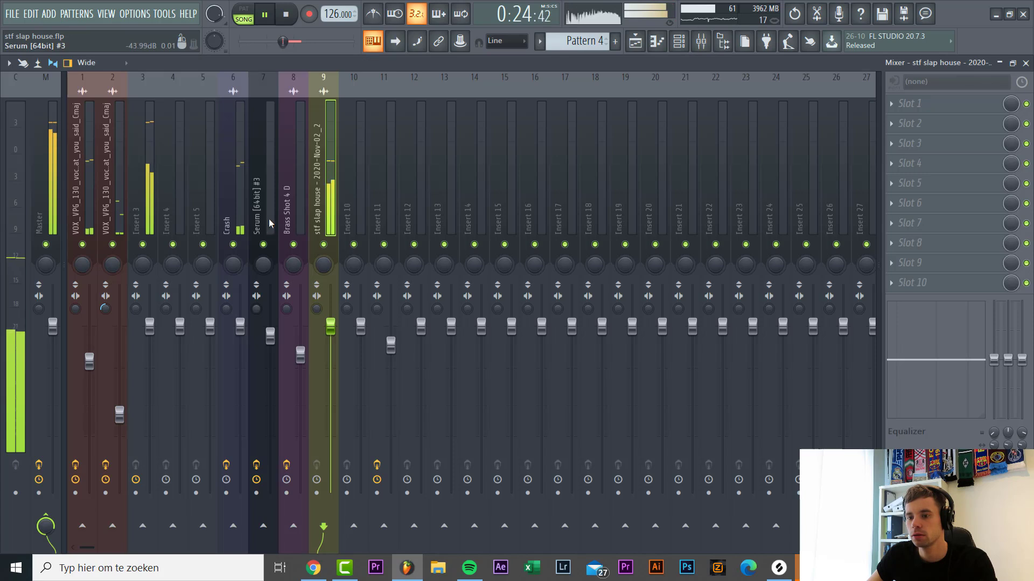
pyautogui.click(117, 198)
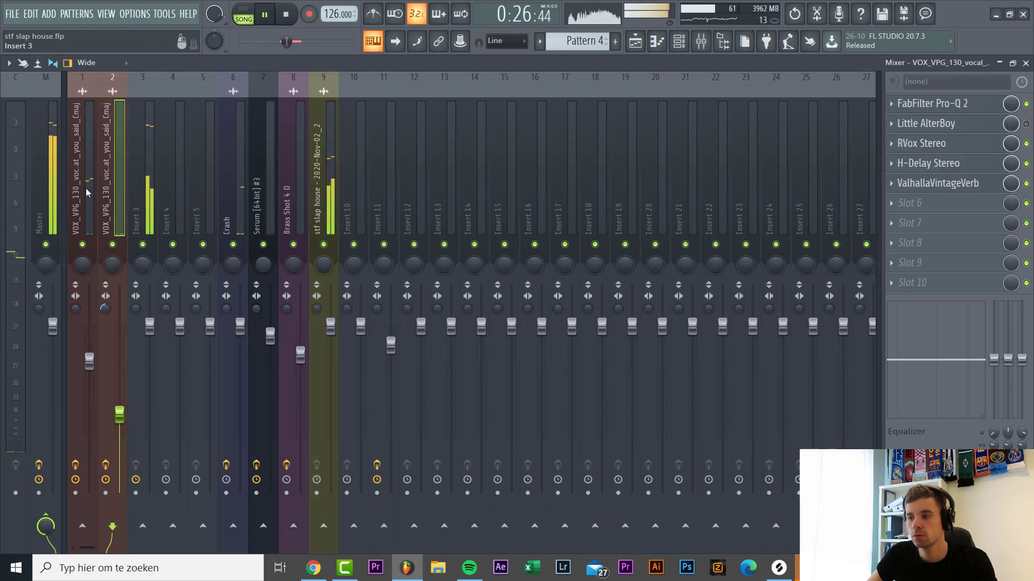
pyautogui.click(96, 200)
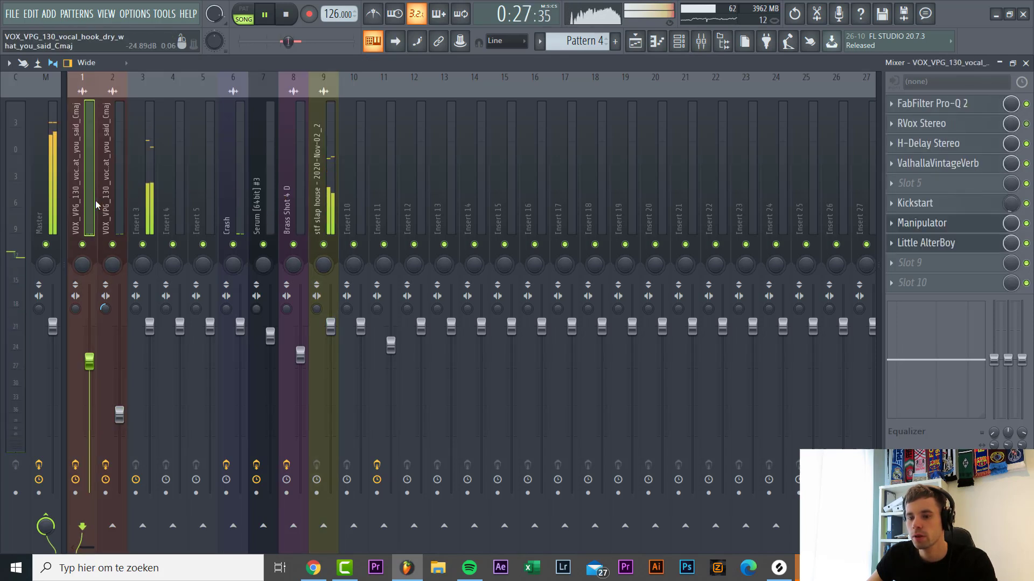
pyautogui.click(898, 251)
pyautogui.moveTo(910, 260)
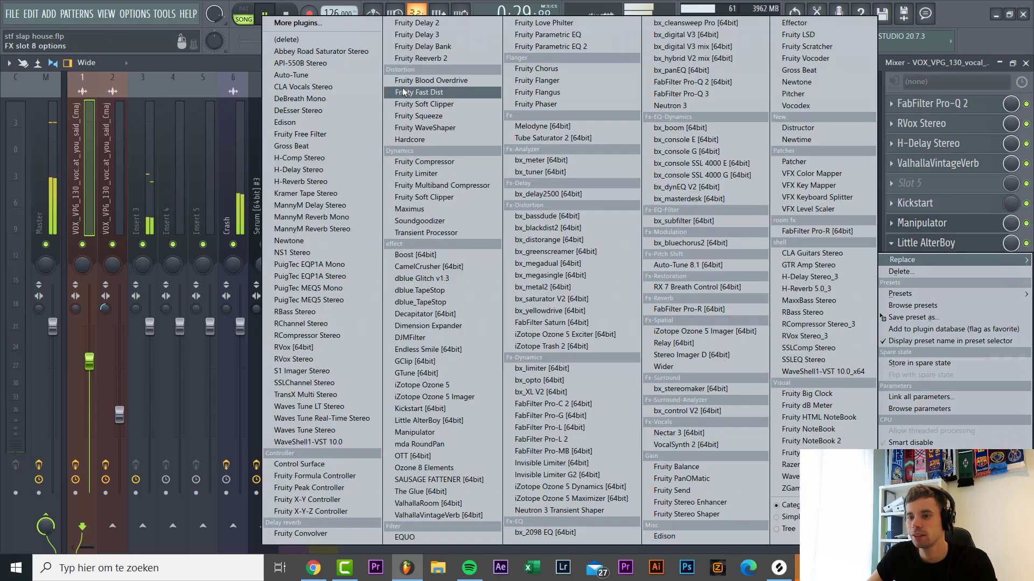
pyautogui.click(322, 44)
# Return to the playlist, stop playback and clear the time selection over the build and drop.
pyautogui.press('F5')
pyautogui.press('space')
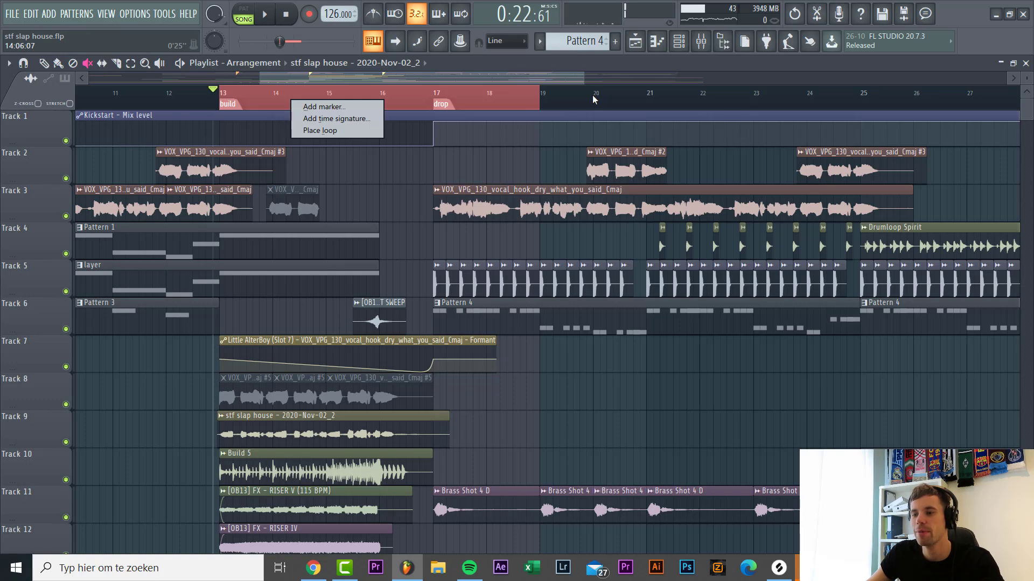
pyautogui.keyDown('ctrl'); pyautogui.moveTo(221, 96); pyautogui.dragTo(409, 97); pyautogui.keyUp('ctrl')
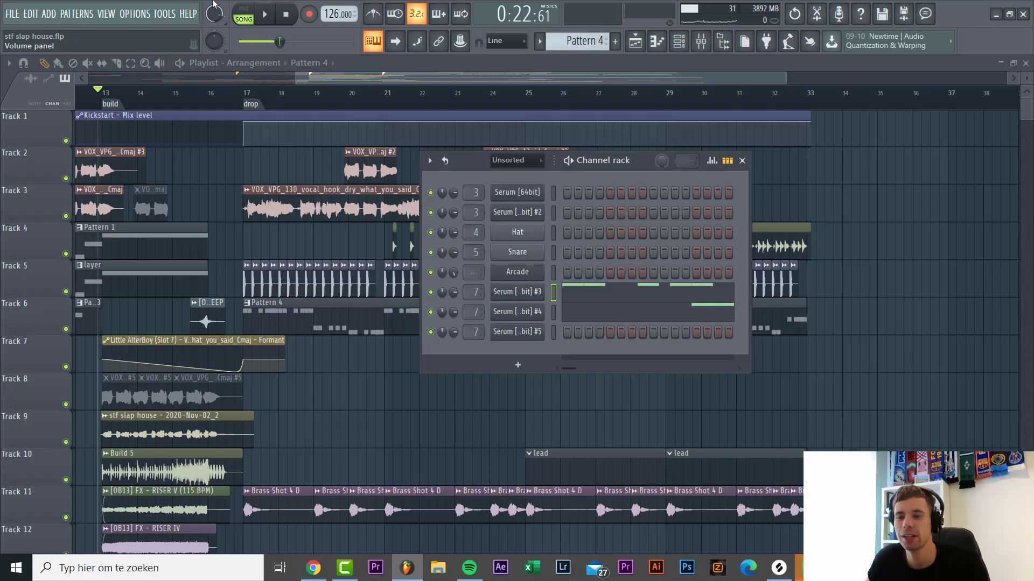
# Add a new Serum channel, load the LD Party preset from the Lit Sounds 2 bank, and audition its sound.
pyautogui.click(49, 15)
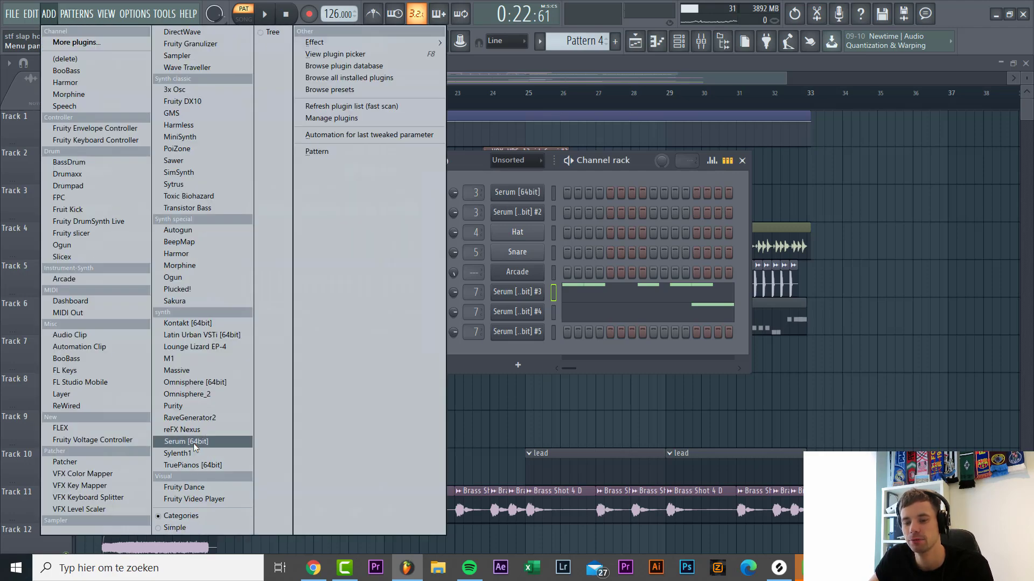
pyautogui.click(194, 442)
pyautogui.click(371, 186)
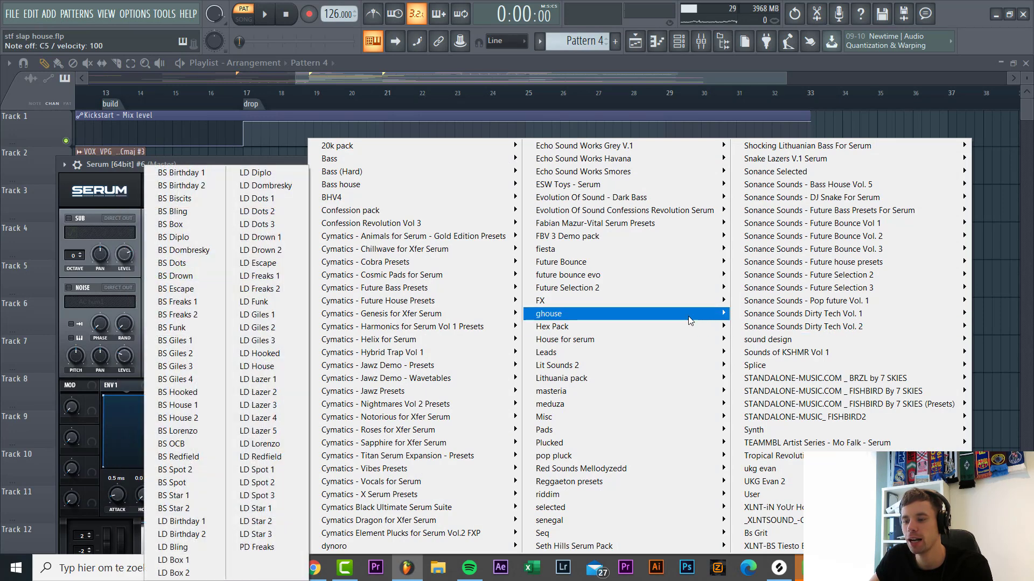
pyautogui.moveTo(578, 369)
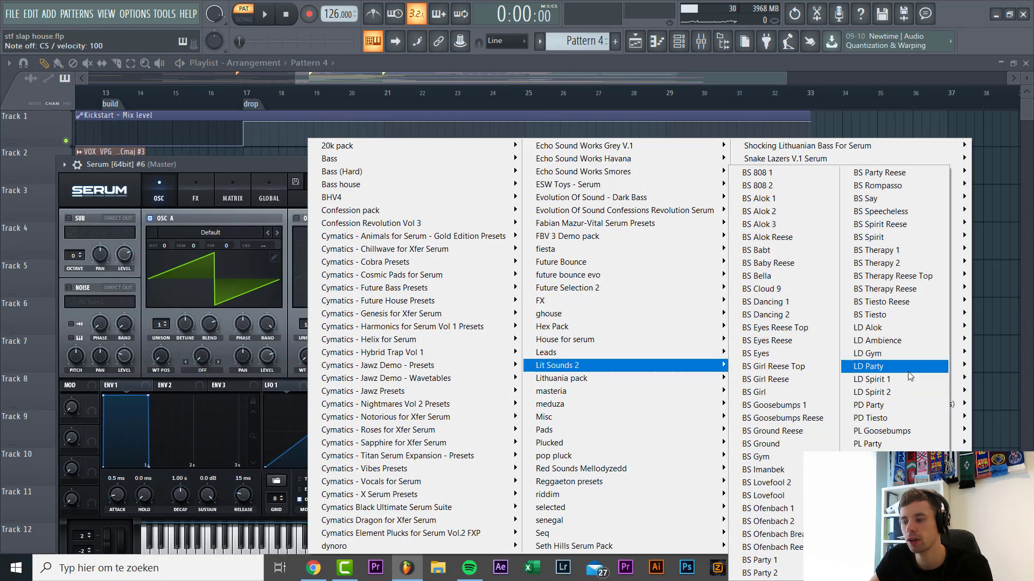
pyautogui.click(894, 367)
pyautogui.click(721, 215)
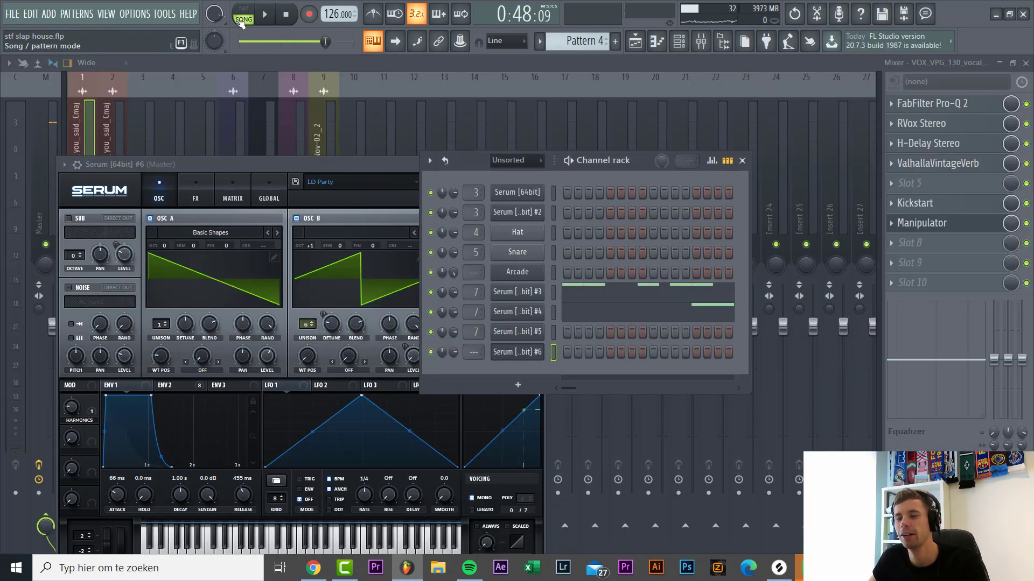
pyautogui.press('q')
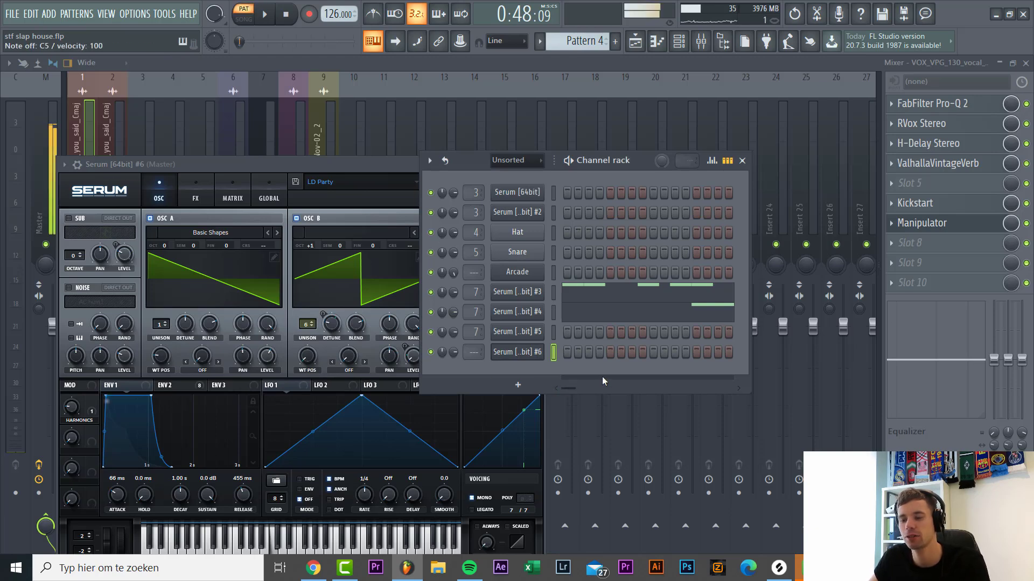
# Open the new Serum channel's piano roll and place one-step A4 and C5 notes at steps 3 and 4 of bar 1.
pyautogui.rightClick(533, 352)
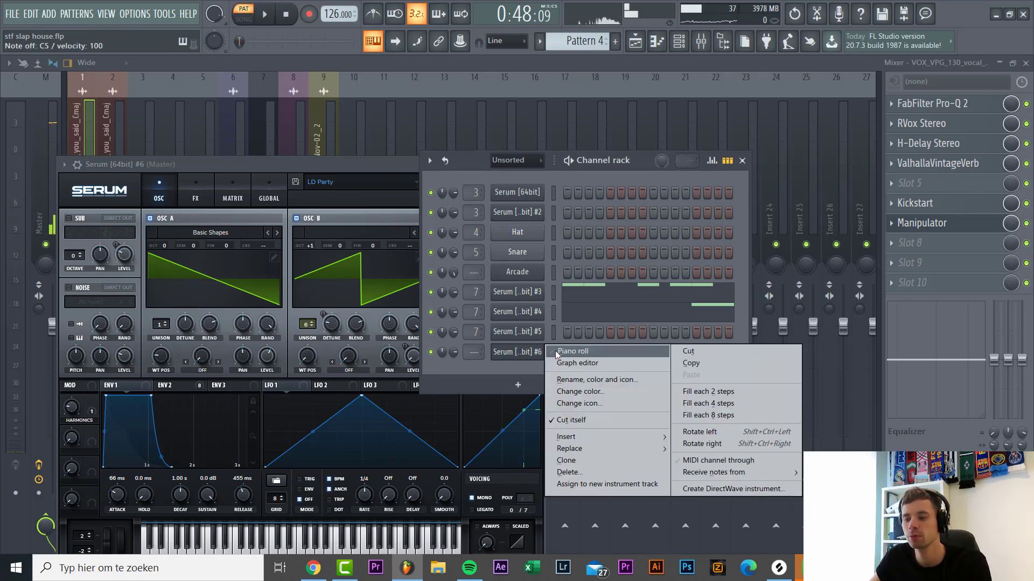
pyautogui.click(555, 351)
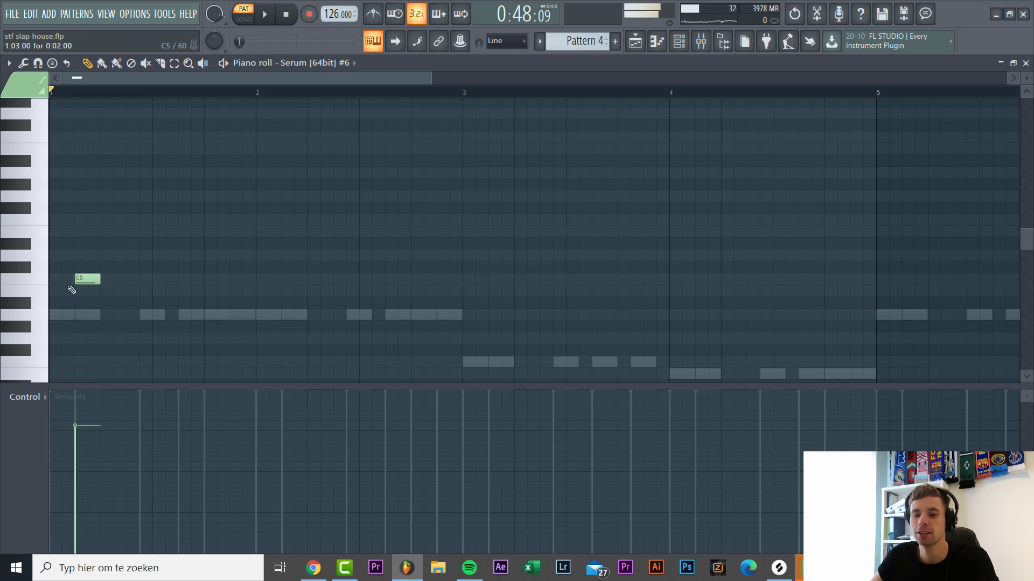
pyautogui.scroll(3, 72, 282)
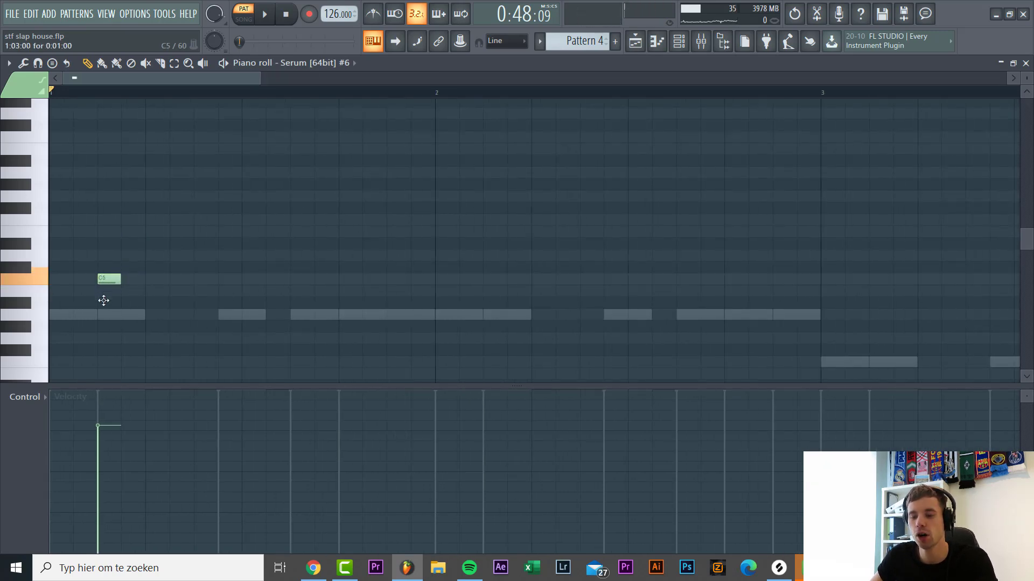
pyautogui.rightClick(112, 252)
pyautogui.press('space')
pyautogui.press('space')
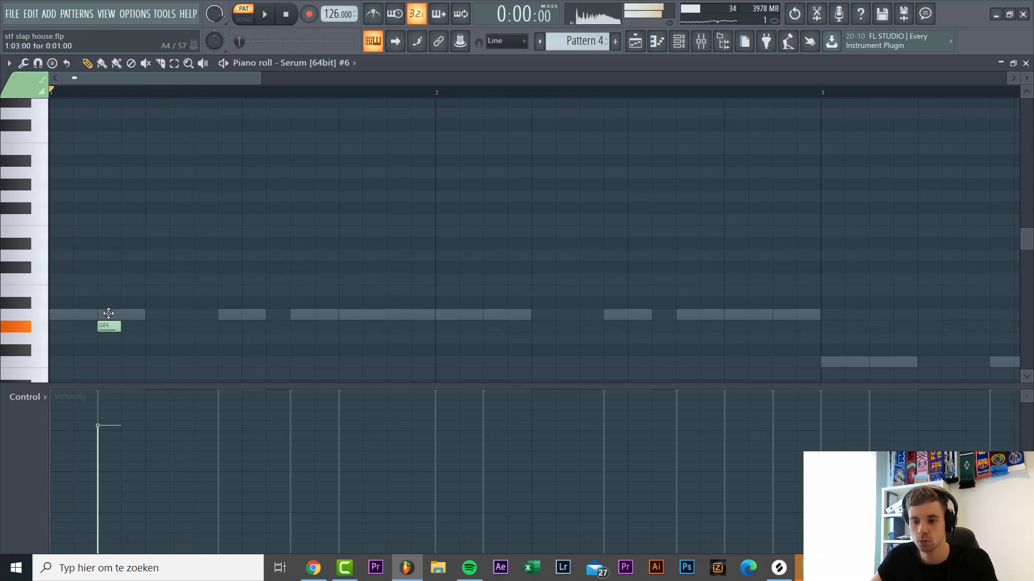
pyautogui.press('space')
pyautogui.moveTo(109, 302); pyautogui.dragTo(130, 276)
pyautogui.press('space')
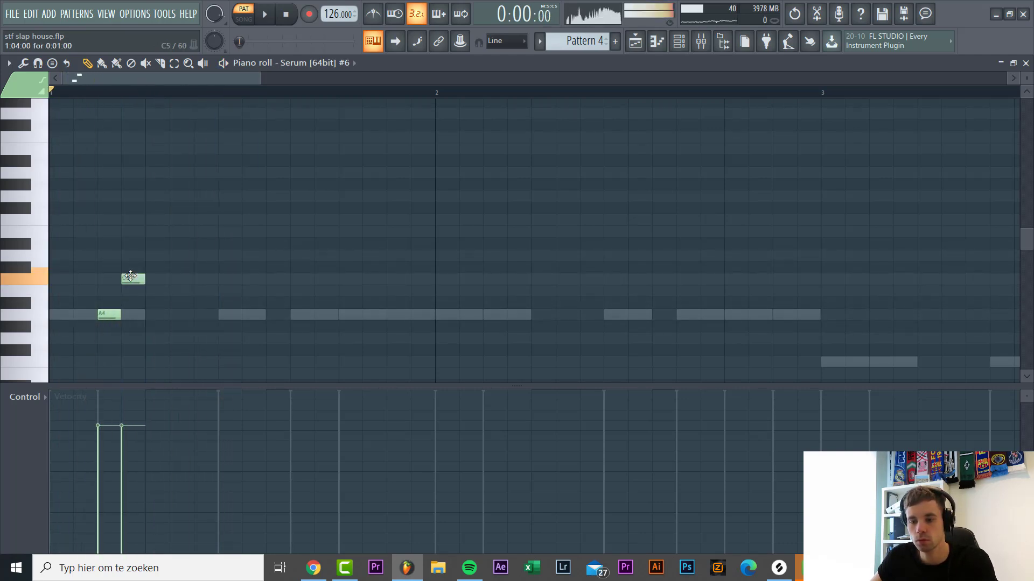
pyautogui.press('space')
# Complete the bar 1 melody with a short E5, two longer E5 notes on the bass hits, and a closing D5.
pyautogui.click(214, 233)
pyautogui.click(246, 234)
pyautogui.rightClick(213, 235)
pyautogui.rightClick(244, 234)
pyautogui.click(238, 233)
pyautogui.moveTo(240, 232); pyautogui.dragTo(266, 232)
pyautogui.click(295, 233)
pyautogui.press('space')
pyautogui.press('space')
pyautogui.click(377, 233)
pyautogui.moveTo(377, 235); pyautogui.dragTo(362, 263)
pyautogui.scroll(-2, 249, 285)
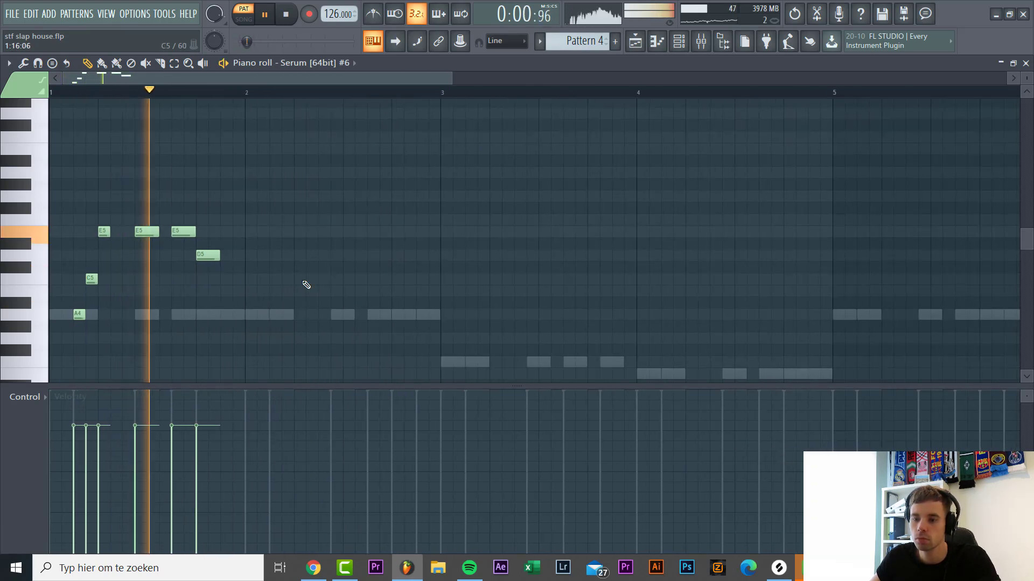
# Place two two-step E5 notes in bar 2 at steps 3 and 6, checking their timing with playback.
pyautogui.click(277, 232)
pyautogui.click(334, 233)
pyautogui.press('space')
pyautogui.press('space')
pyautogui.moveTo(327, 233); pyautogui.dragTo(316, 232)
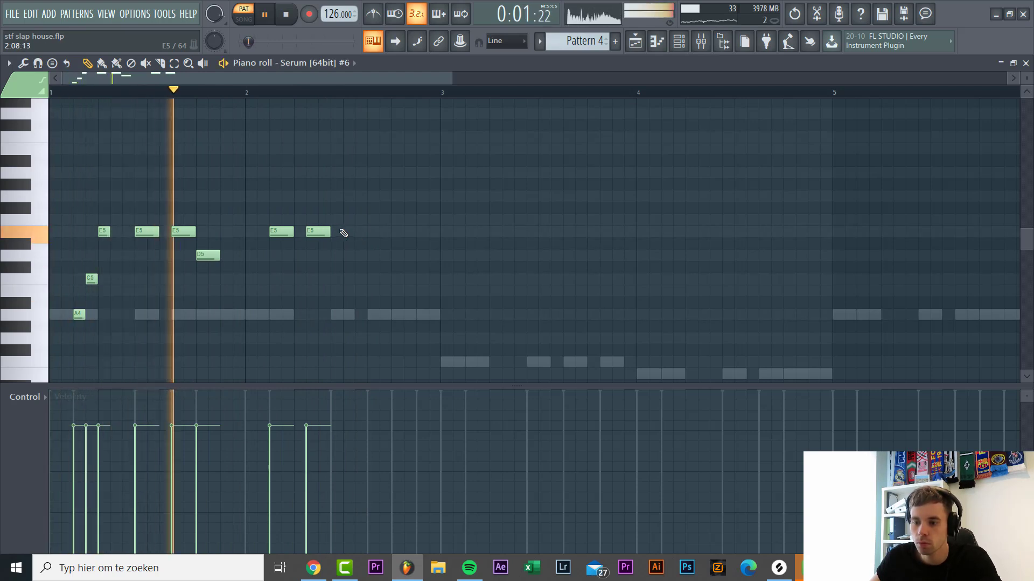
pyautogui.press('space')
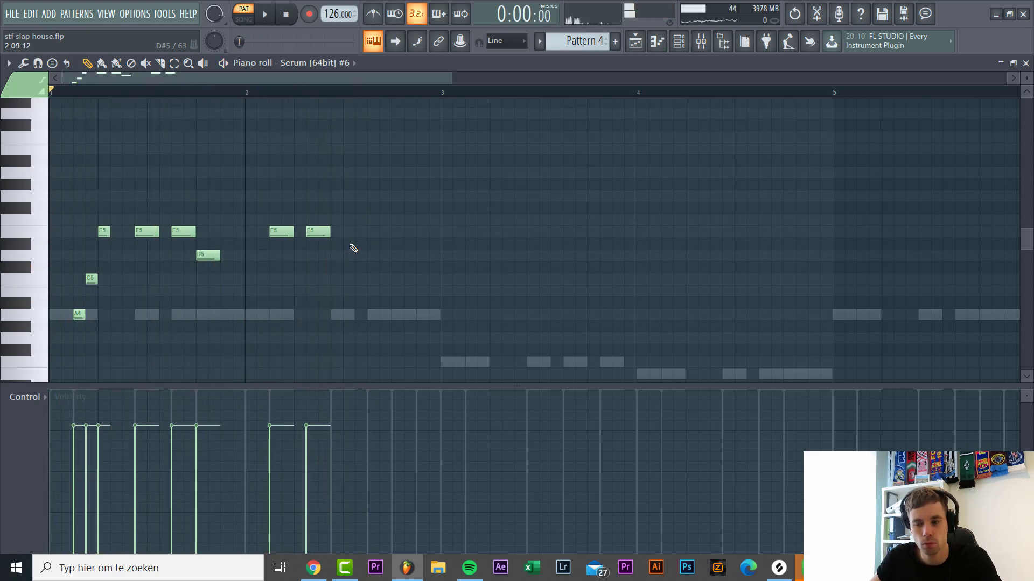
# Finish bar 2 with two more E5 notes, a high G5 and a closing D5, then play the phrase.
pyautogui.press('space')
pyautogui.click(350, 232)
pyautogui.click(389, 232)
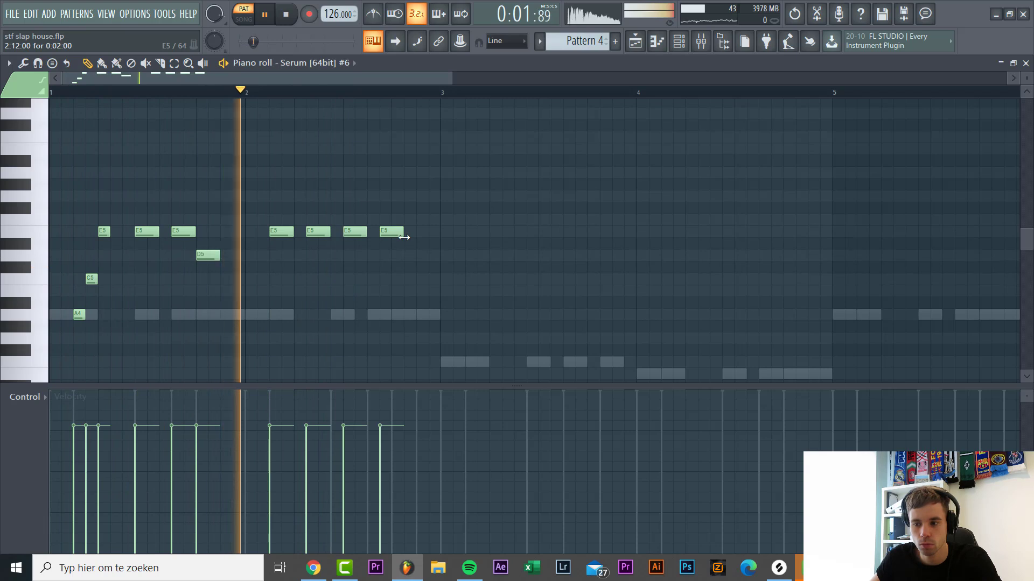
pyautogui.press('space')
pyautogui.press('space')
pyautogui.moveTo(388, 233); pyautogui.dragTo(404, 197)
pyautogui.click(400, 221)
pyautogui.click(422, 255)
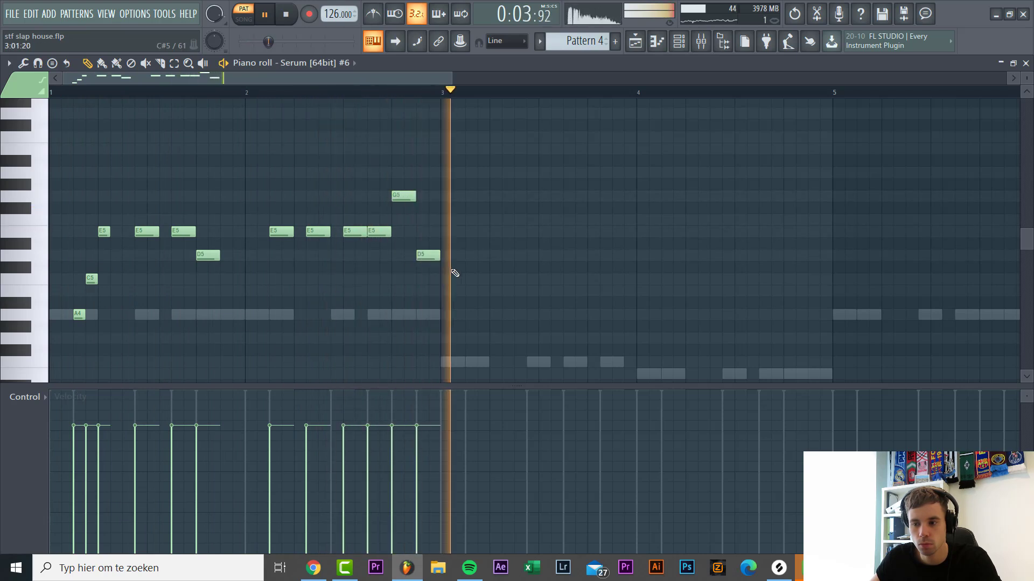
pyautogui.scroll(-2, 285, 285)
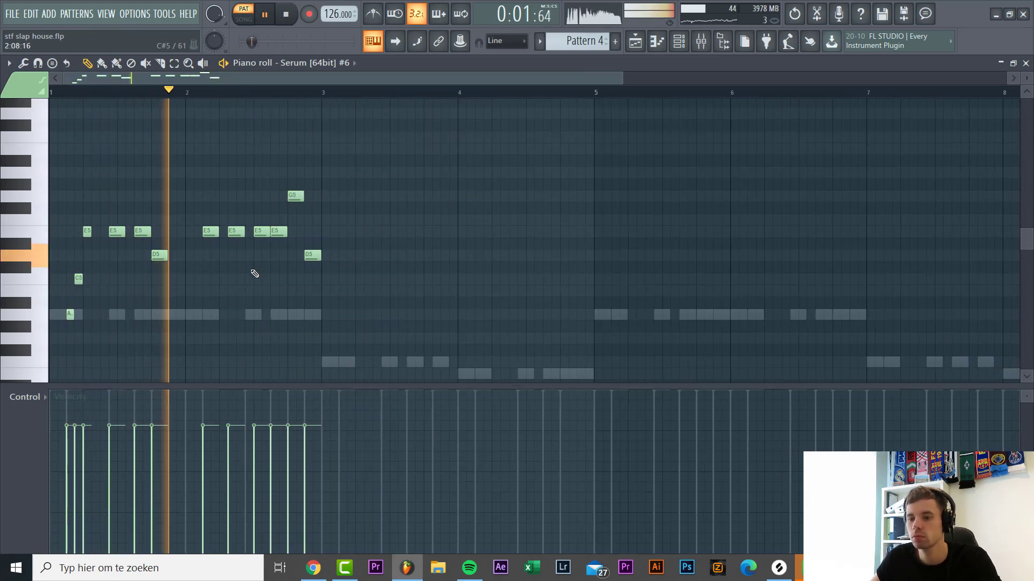
pyautogui.press('space')
# Play the two-bar melody from the start to check its rhythm against the bass pattern.
pyautogui.scroll(2, 65, 310)
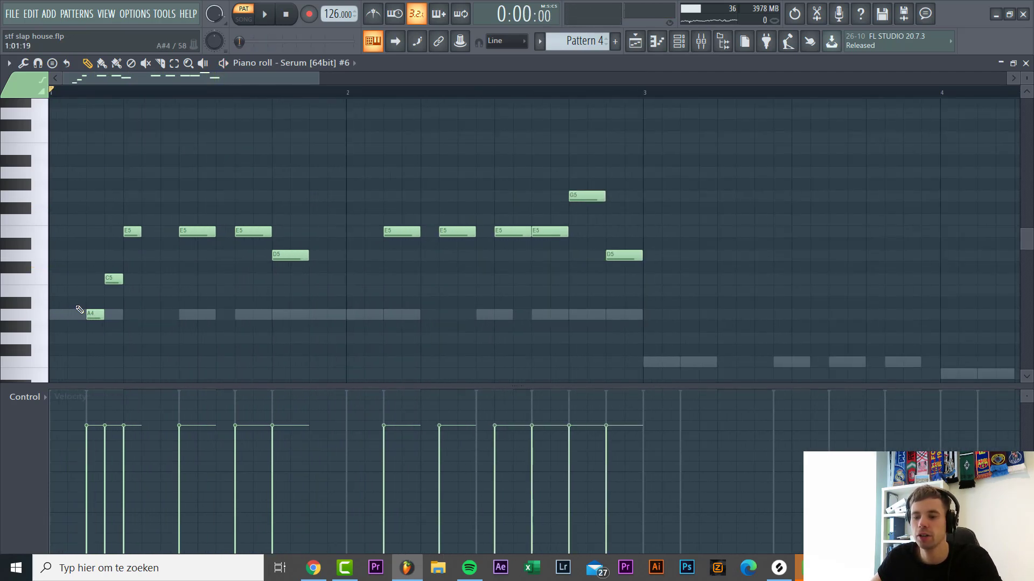
pyautogui.press('space')
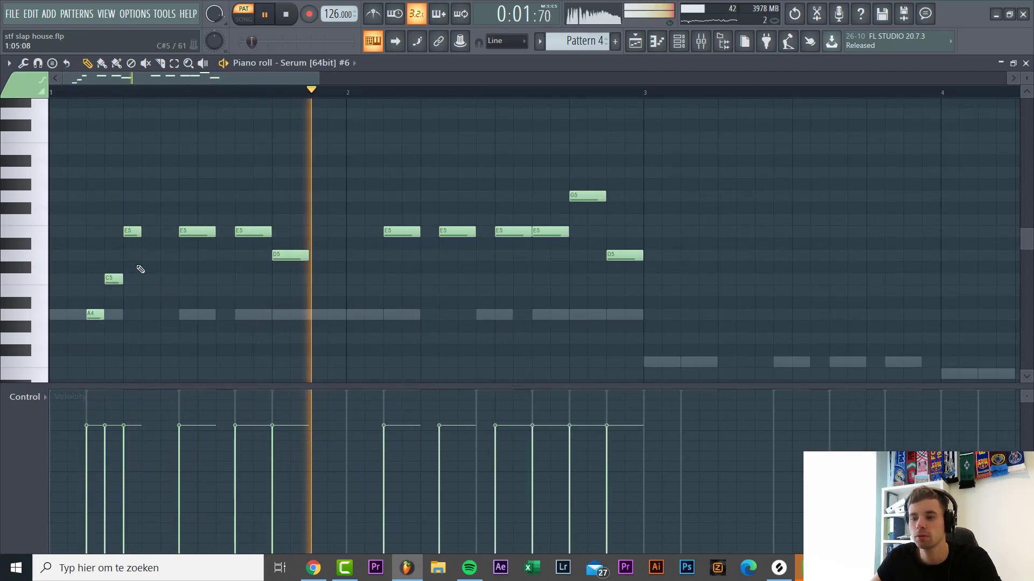
pyautogui.press('space')
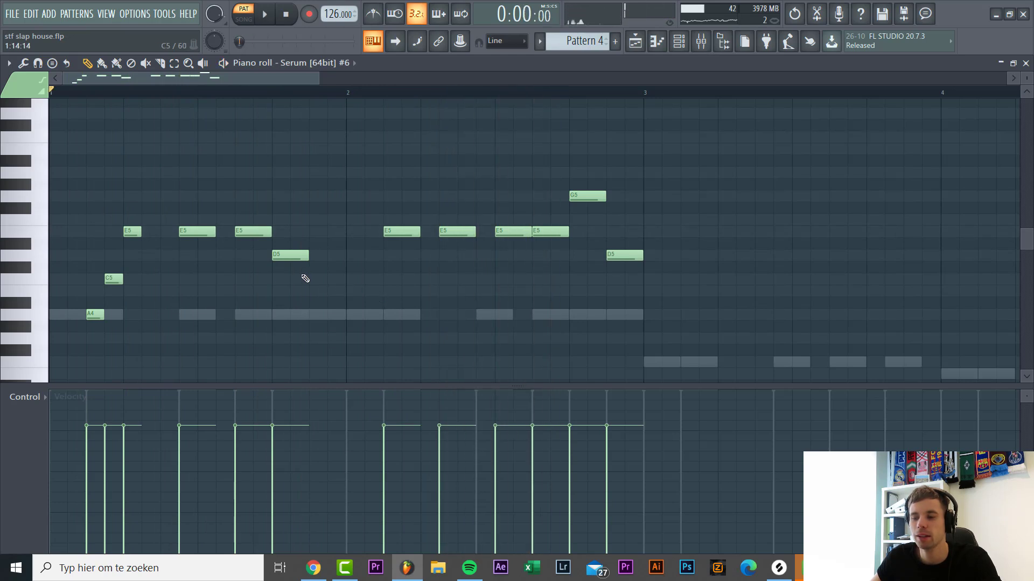
pyautogui.scroll(-2, 285, 280)
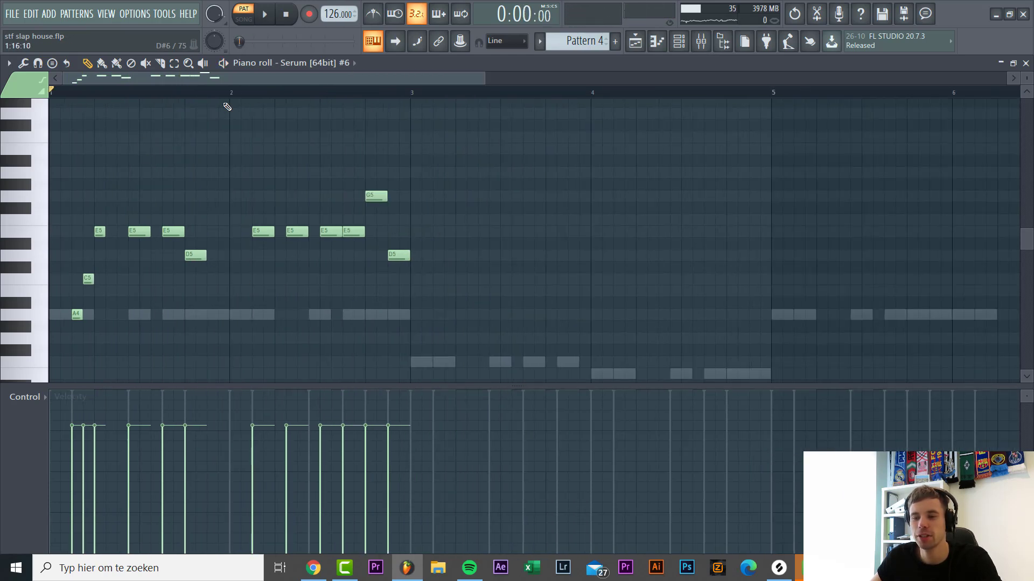
pyautogui.press('space')
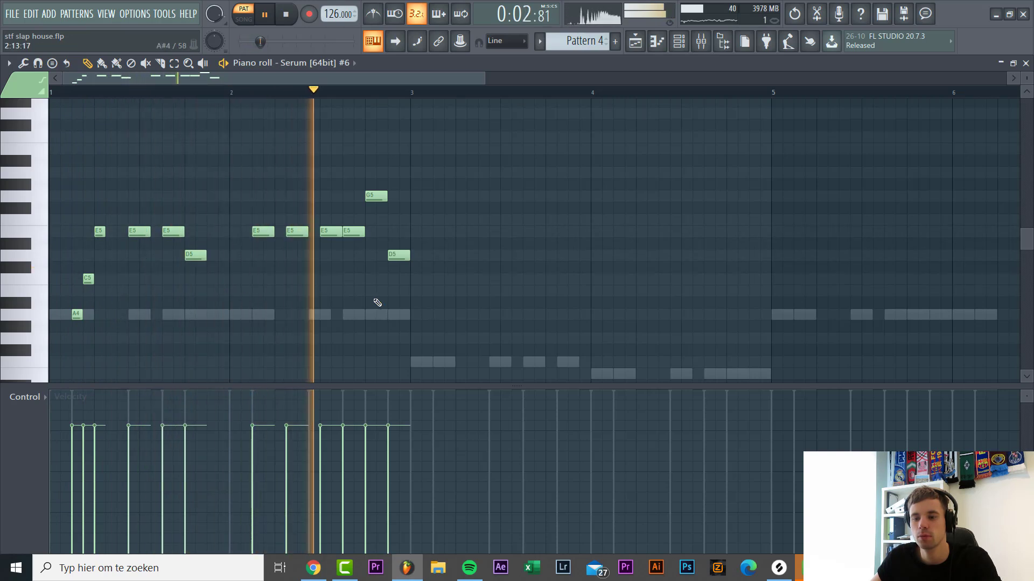
pyautogui.press('space')
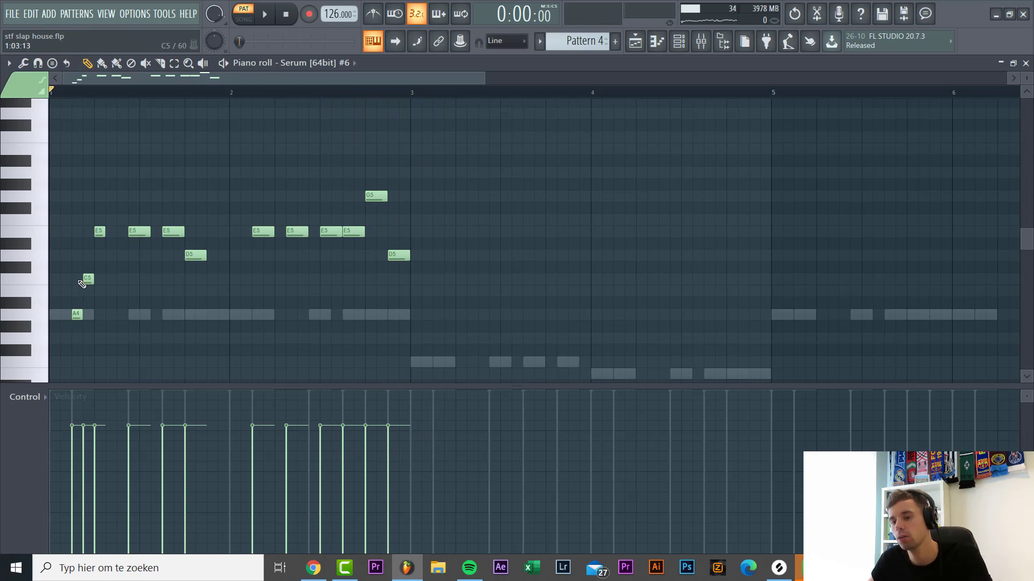
# Duplicate the two-bar melody into bars 3 and 4, shift the copy two steps later, and play it.
pyautogui.hotkey('ctrl', 'b')
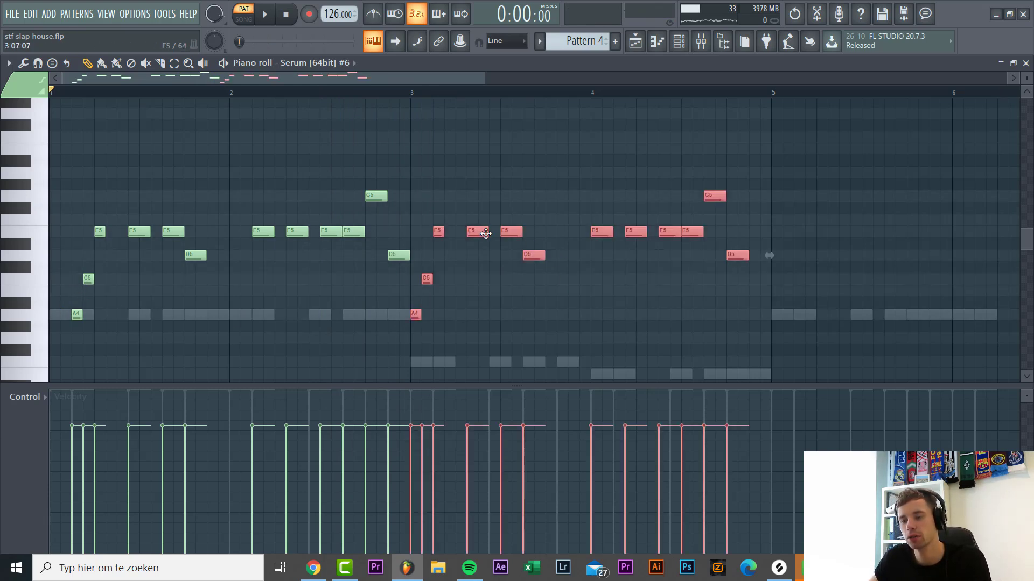
pyautogui.moveTo(481, 234); pyautogui.dragTo(504, 234)
pyautogui.click(508, 276)
pyautogui.press('space')
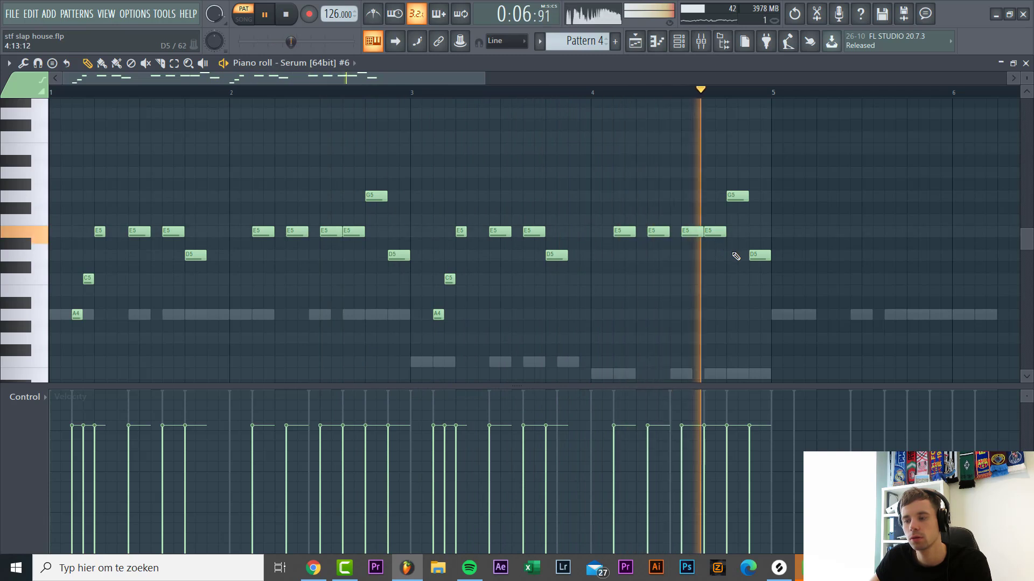
pyautogui.press('space')
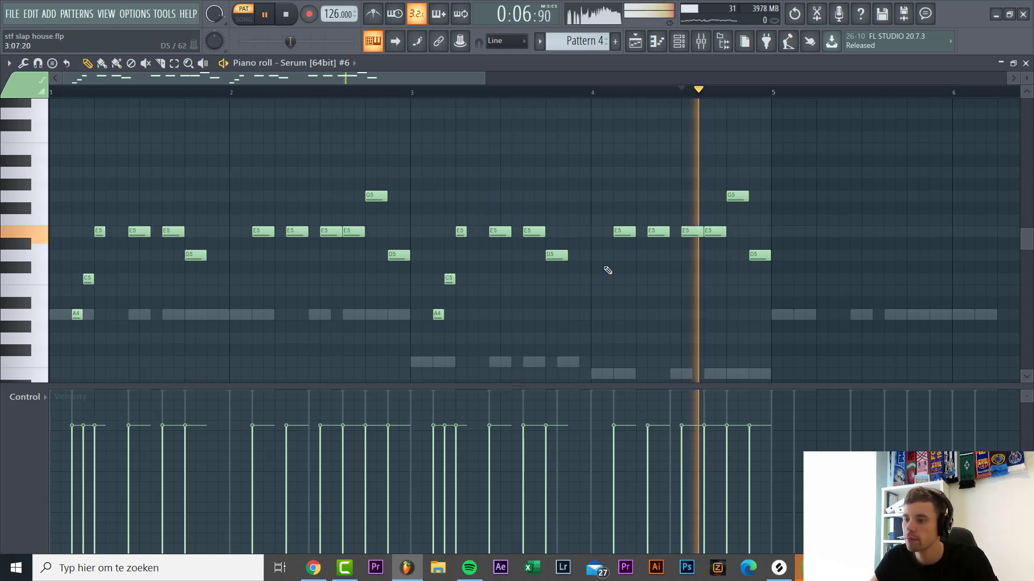
# Raise the G5 near the end of bar 4 to A5 and play the four-bar melody.
pyautogui.scroll(2, 700, 242)
pyautogui.moveTo(698, 196)
pyautogui.mouseDown()
pyautogui.moveTo(703, 160)
pyautogui.moveTo(704, 177)
pyautogui.mouseUp()
pyautogui.press('space')
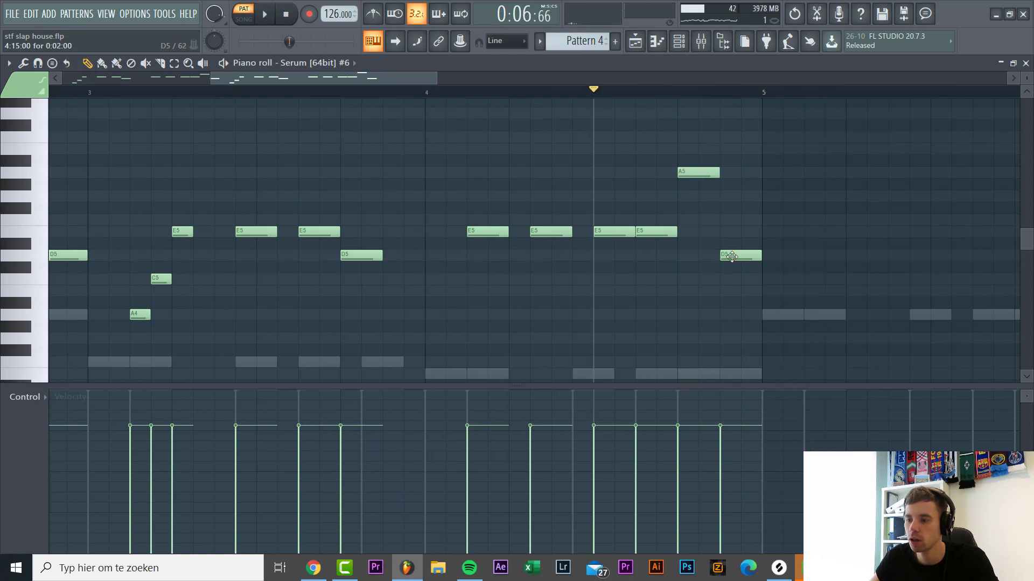
pyautogui.scroll(-2, 673, 285)
pyautogui.press('space')
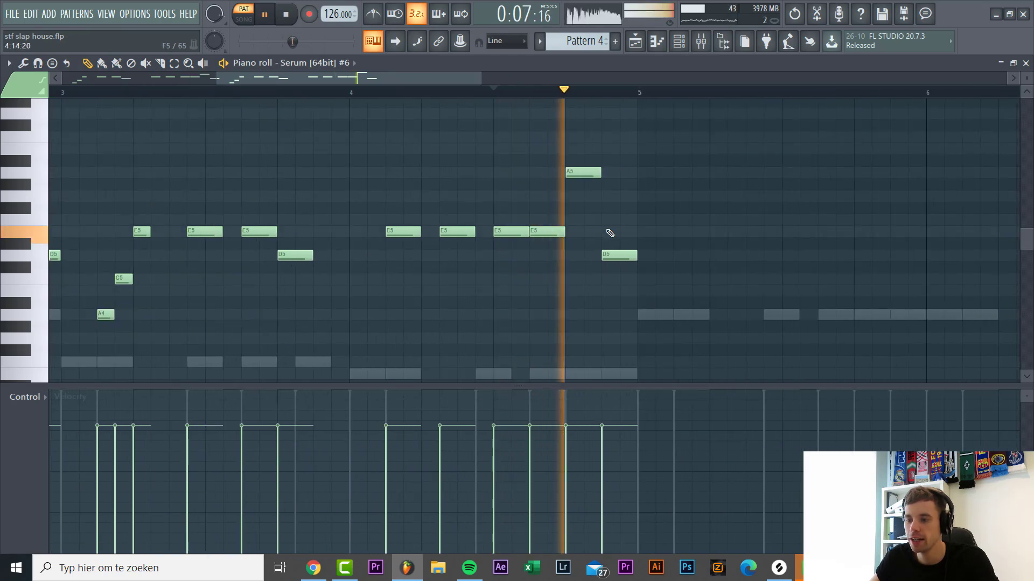
pyautogui.scroll(-1, 596, 242)
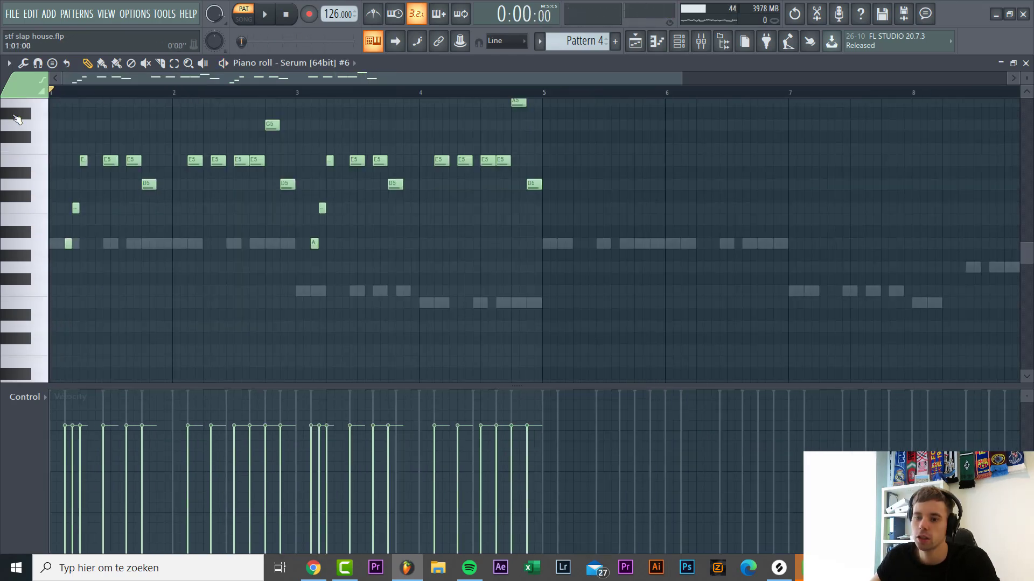
pyautogui.press('space')
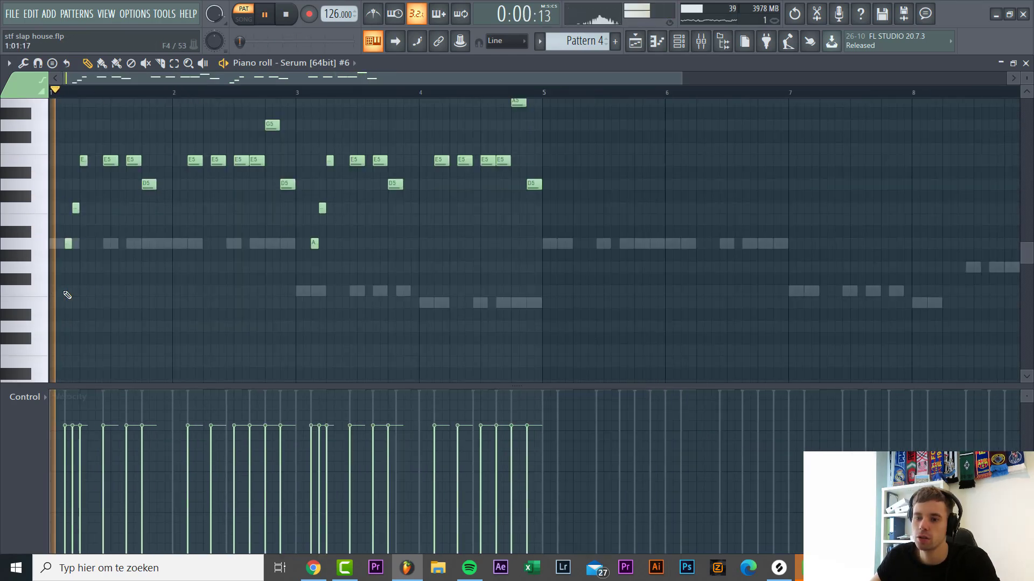
pyautogui.scroll(2, 135, 295)
pyautogui.scroll(2, 200, 296)
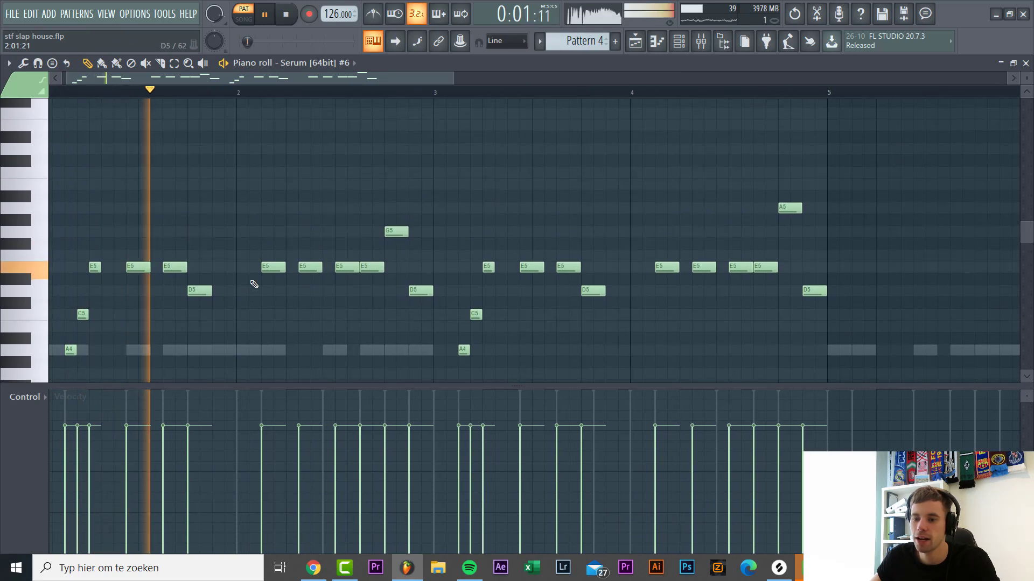
pyautogui.click(592, 287)
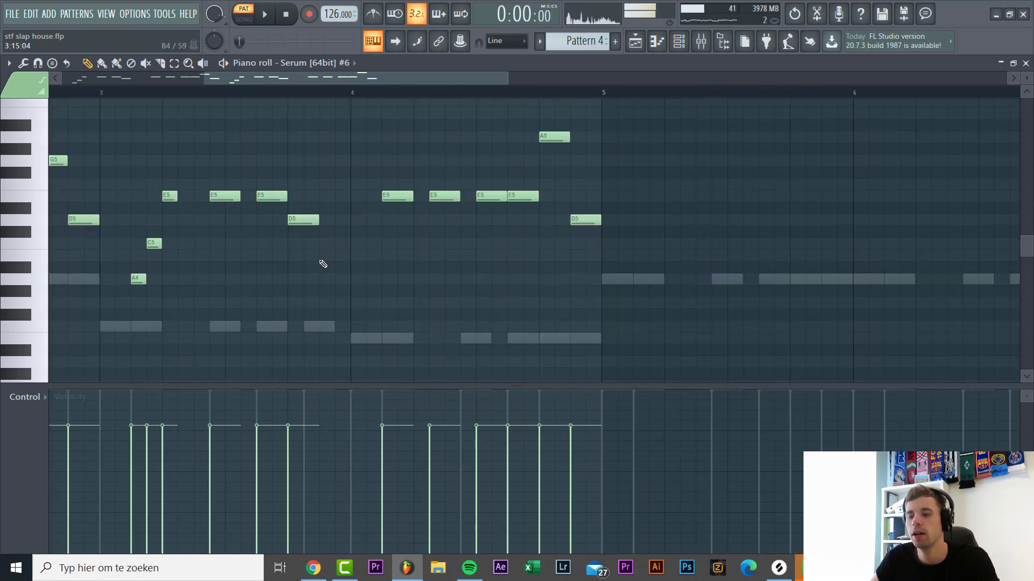
# Duplicate the four-bar melody into bars 5 to 8, shift the copy two steps later, deselect it and play the pattern.
pyautogui.scroll(-2, 323, 260)
pyautogui.hotkey('ctrl', 'b')
pyautogui.scroll(3, 387, 215)
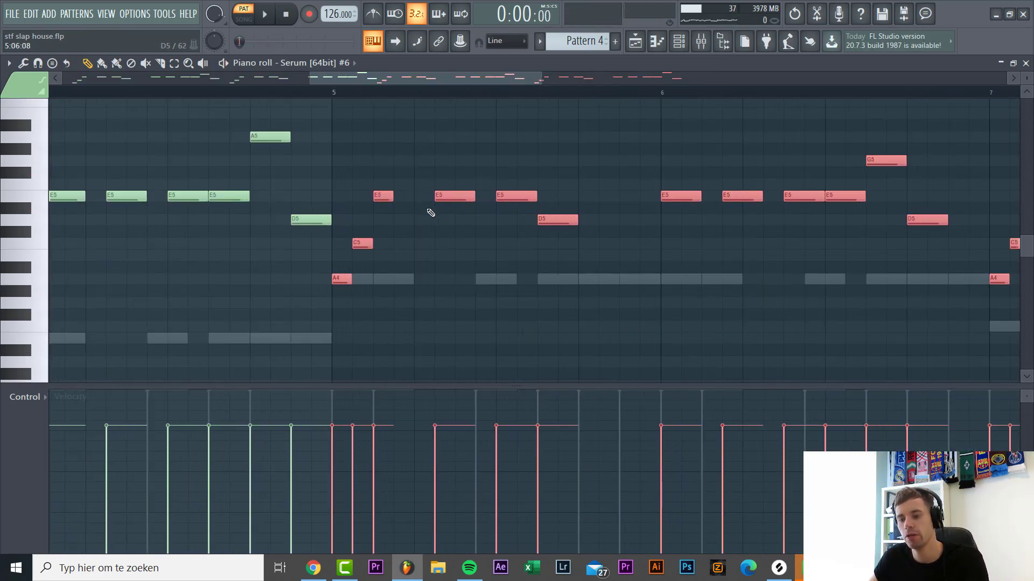
pyautogui.click(500, 199)
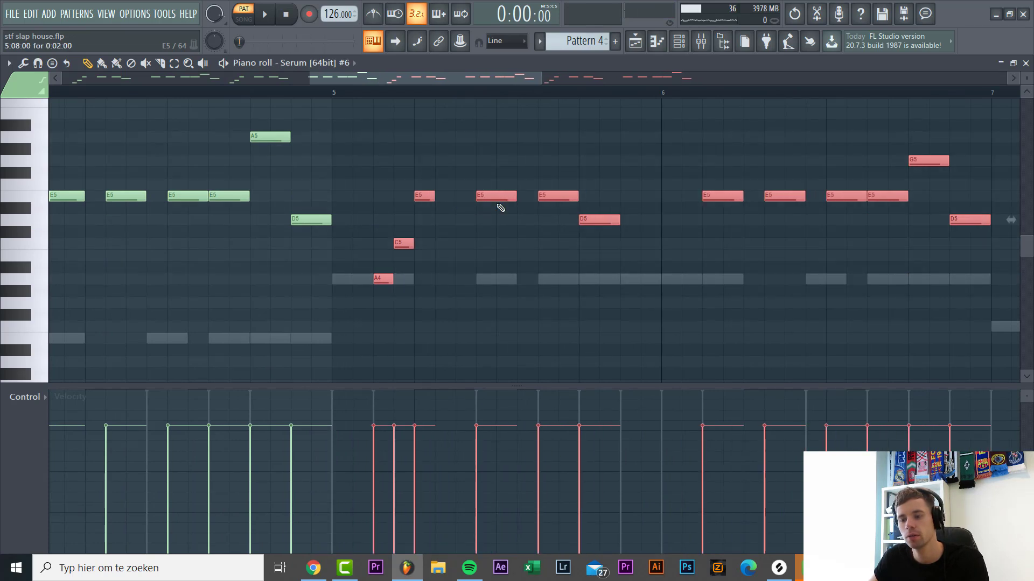
pyautogui.scroll(-2, 259, 291)
pyautogui.keyDown('ctrl'); pyautogui.click(258, 285); pyautogui.keyUp('ctrl')
pyautogui.scroll(-1, 258, 281)
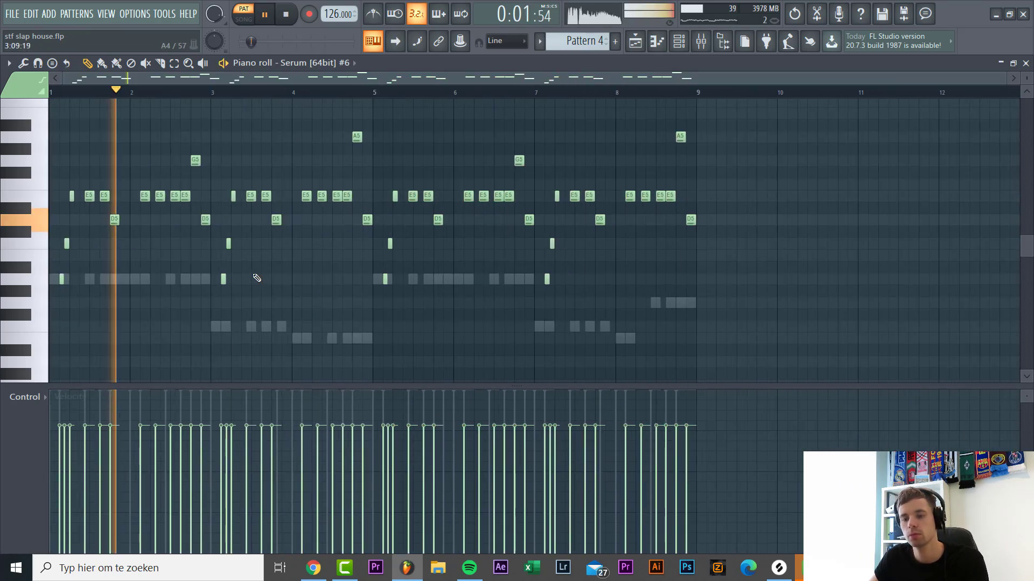
pyautogui.press('space')
# Select the melody notes in bars 1 to 4, transpose them up one octave and play the pattern.
pyautogui.moveTo(358, 318); pyautogui.dragTo(42, 109)
pyautogui.press('space')
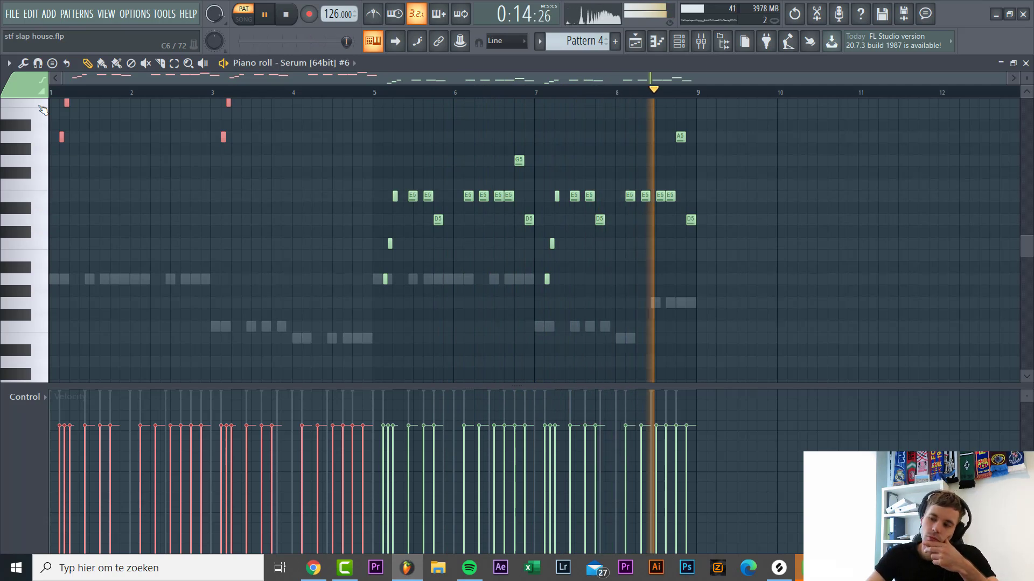
# Stop playback and cut the Serum #6 melody out of Pattern 4 from its channel.
pyautogui.press('space')
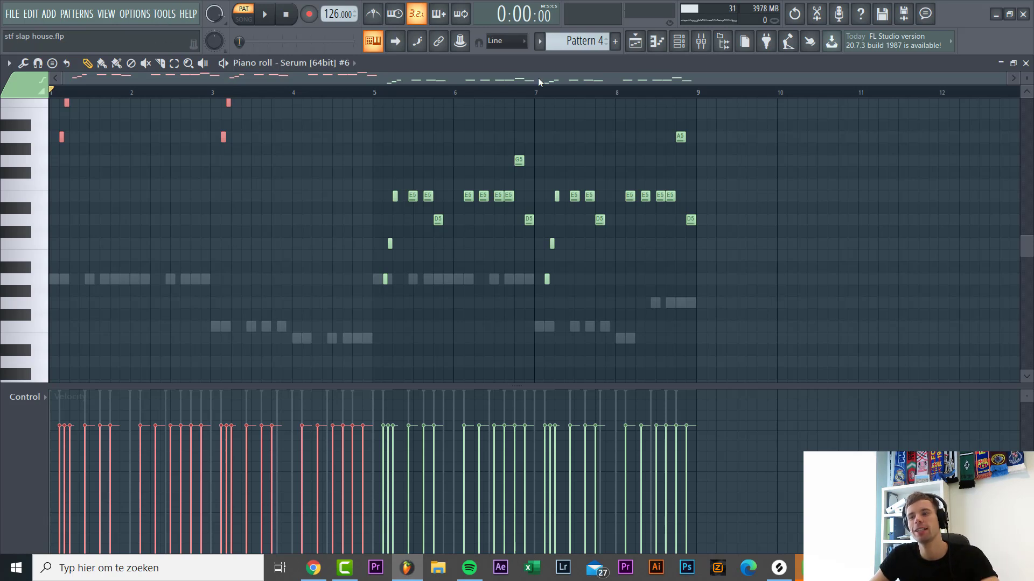
pyautogui.click(636, 41)
pyautogui.press('F6')
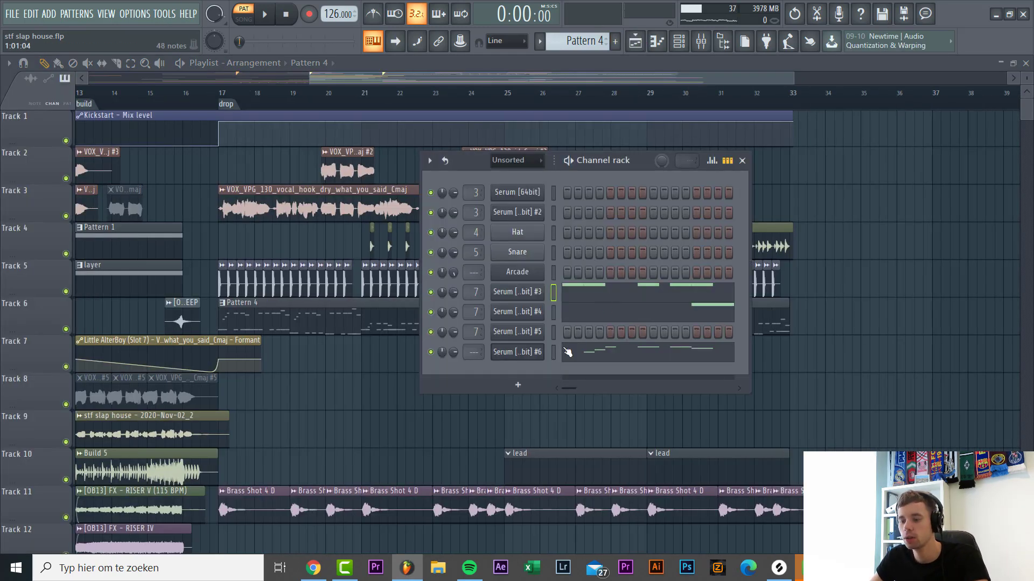
pyautogui.hotkey('ctrl', 'x')
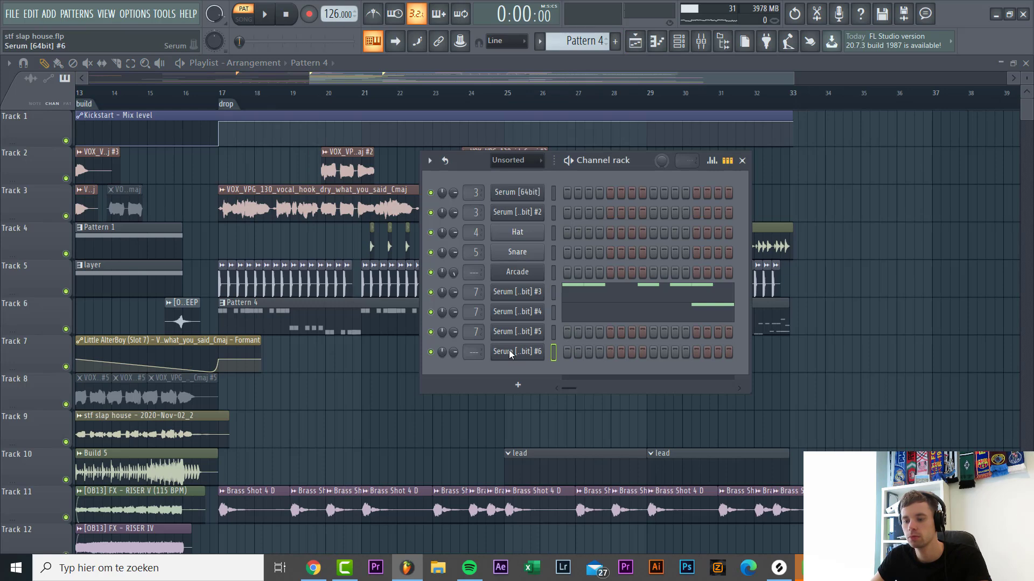
# Open the Serum #6 instrument and route its output to mixer track 10.
pyautogui.click(510, 353)
pyautogui.click(76, 164)
pyautogui.click(76, 164)
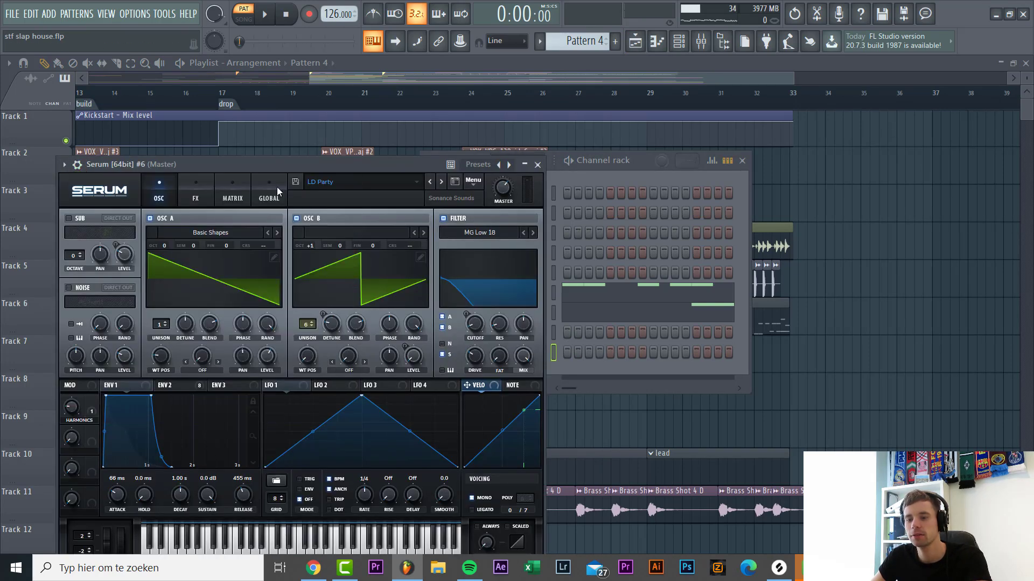
pyautogui.click(78, 165)
pyautogui.doubleClick(530, 194)
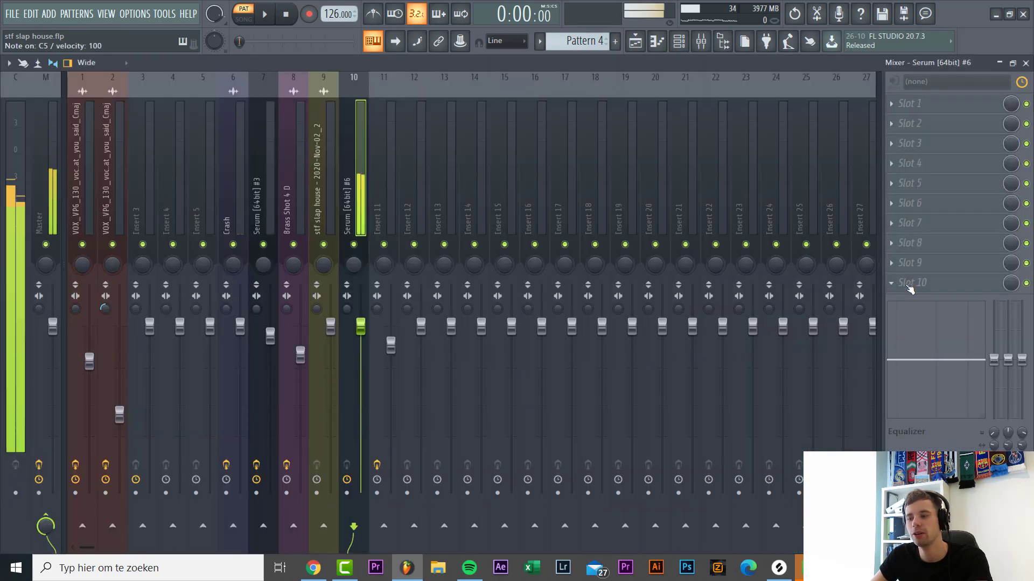
# Load Kickstart into effect slot 10 and FabFilter Pro-Q 2 into slot 1 of the Serum #6 mixer track.
pyautogui.click(909, 288)
pyautogui.click(434, 409)
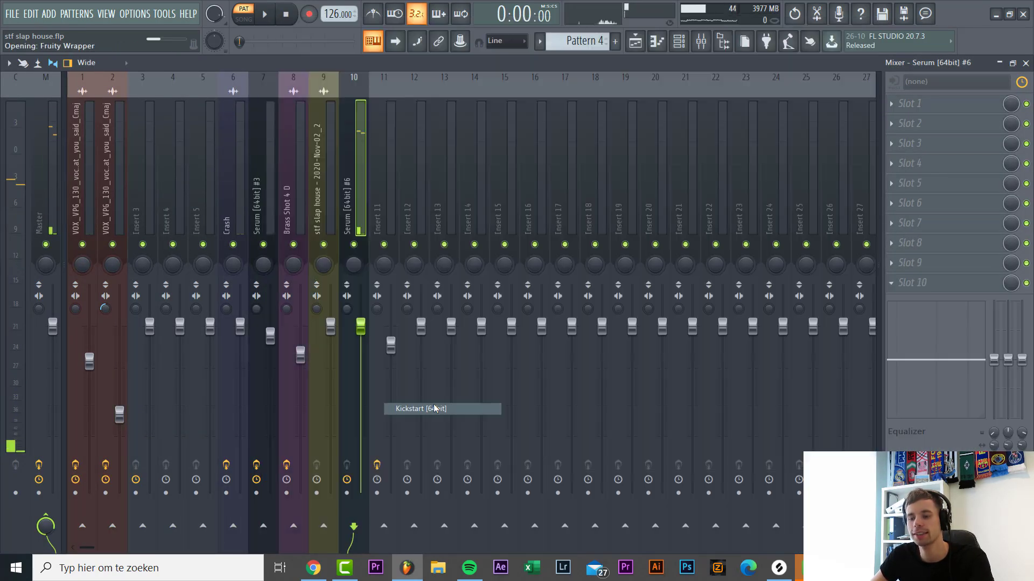
pyautogui.click(923, 105)
pyautogui.click(662, 97)
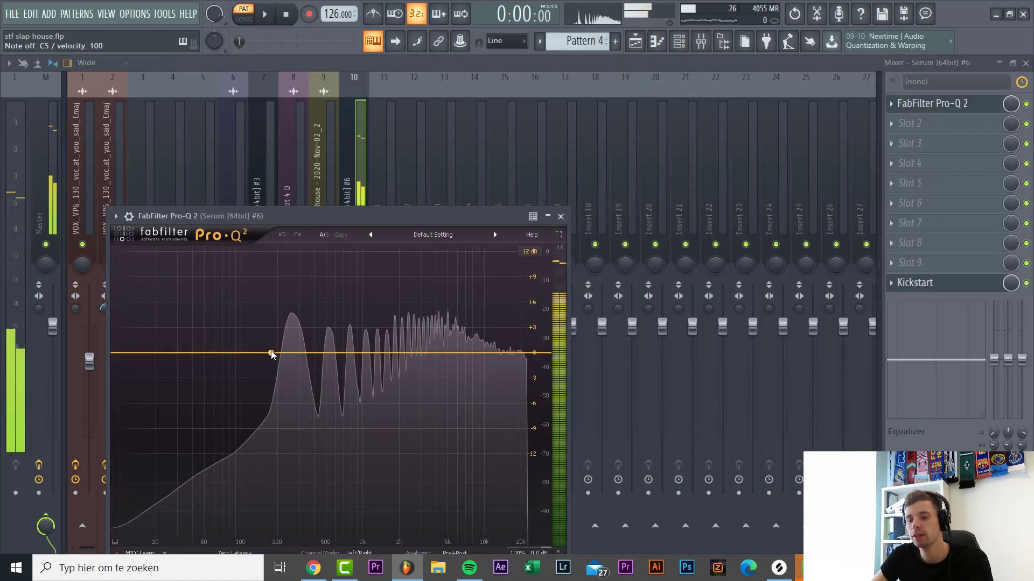
# Add a low-cut band in Pro-Q 2 and place it at about 212 Hz.
pyautogui.doubleClick(271, 350)
pyautogui.rightClick(271, 351)
pyautogui.moveTo(328, 373)
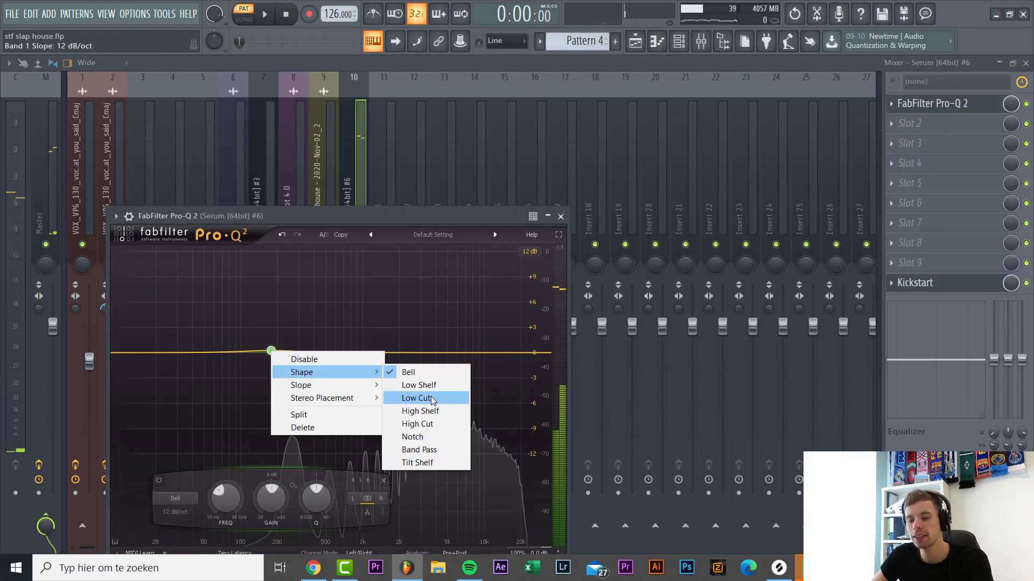
pyautogui.click(432, 398)
pyautogui.moveTo(270, 351); pyautogui.dragTo(280, 354)
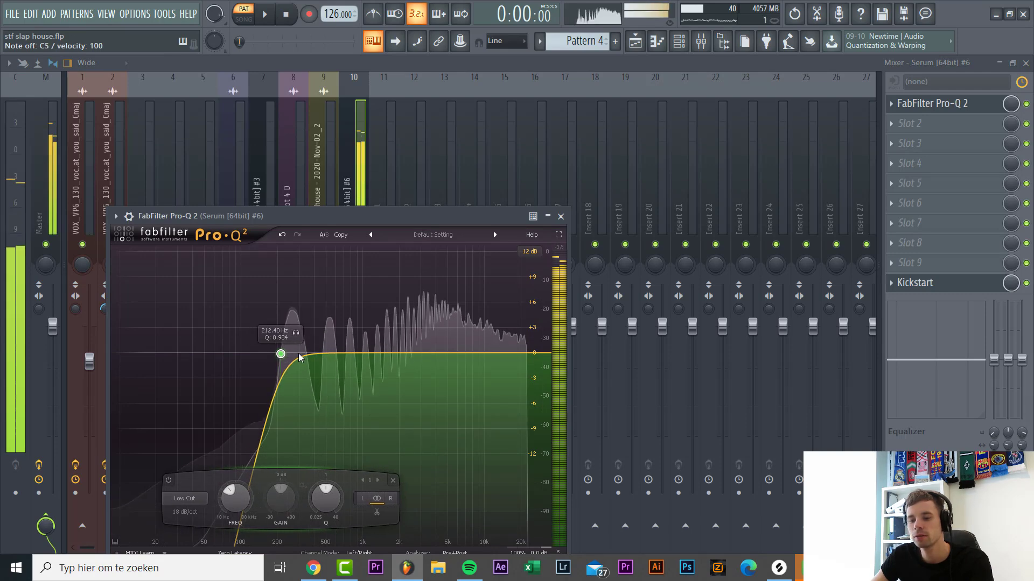
# Add a shallow bell dip just above the low-cut frequency and test the lead with a note.
pyautogui.doubleClick(289, 355)
pyautogui.scroll(4, 290, 358)
pyautogui.moveTo(291, 362); pyautogui.dragTo(292, 371)
pyautogui.scroll(-1, 292, 366)
pyautogui.press('q')
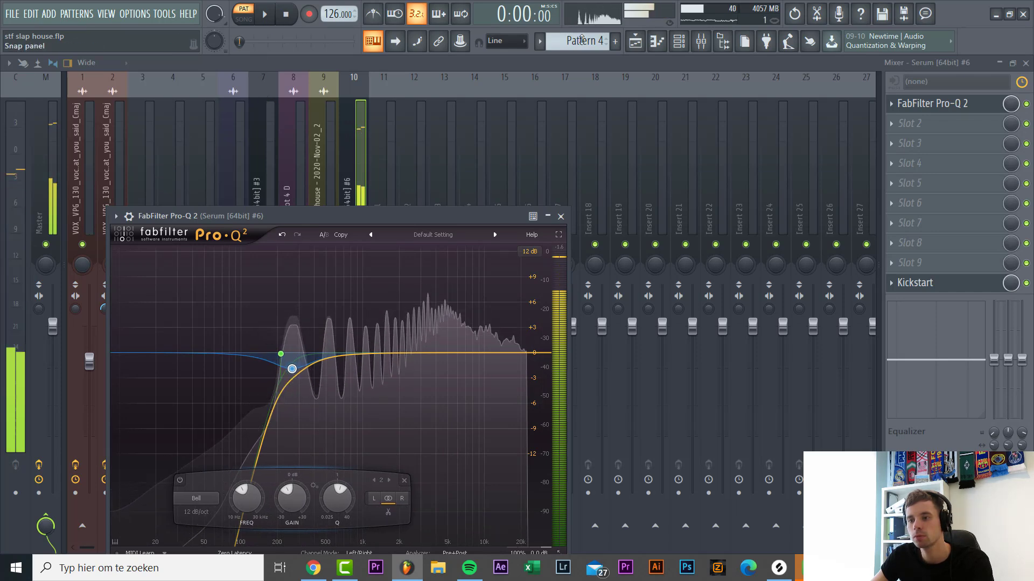
# Play Pattern 5 and solo the Serum #6 mixer track.
pyautogui.click(265, 14)
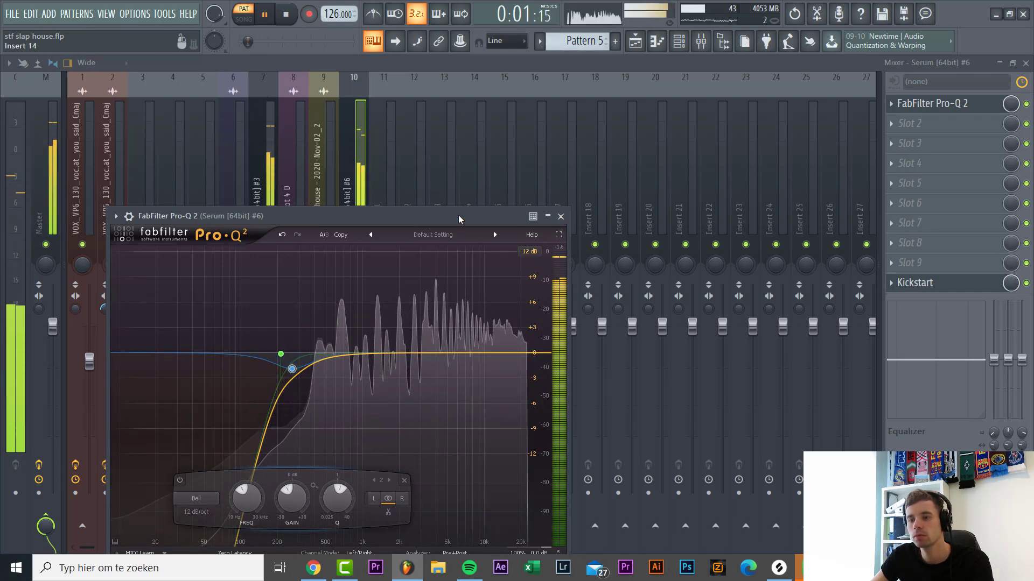
pyautogui.moveTo(371, 207); pyautogui.dragTo(370, 226)
pyautogui.click(371, 241)
pyautogui.click(364, 240)
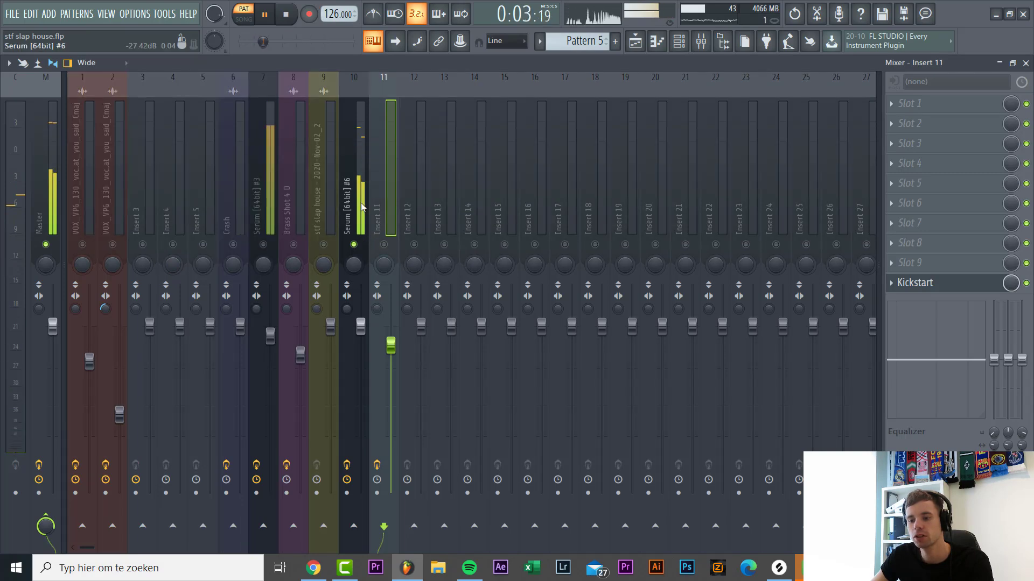
# Load iZotope Ozone 5 Imager into slot 2 and set Band 3 width to 20% and Band 4 width to 28%.
pyautogui.click(934, 125)
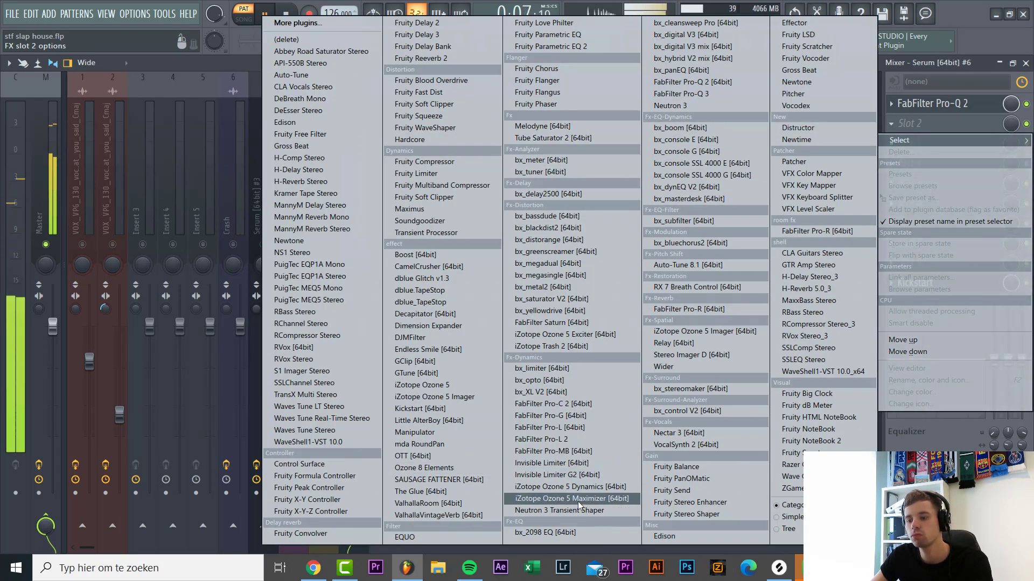
pyautogui.click(425, 397)
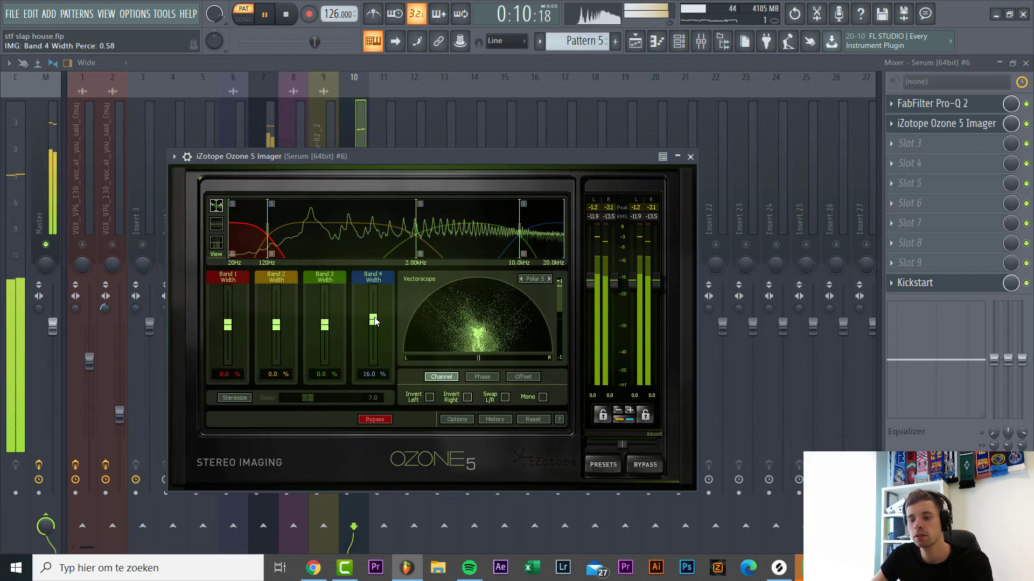
pyautogui.moveTo(325, 326); pyautogui.dragTo(374, 316)
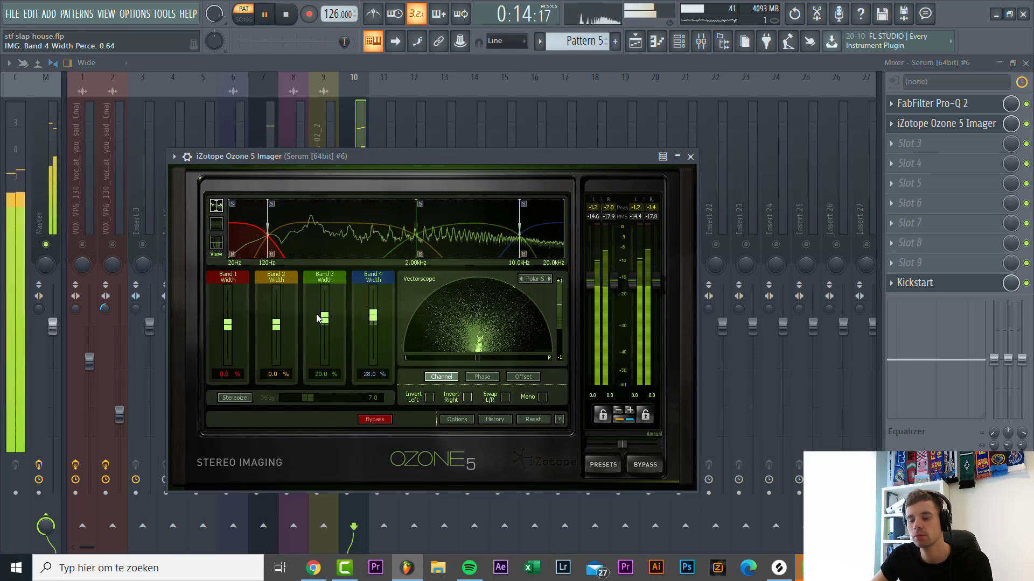
# Load OTT into slot 3 of the Serum #6 track and set its depth to 21%.
pyautogui.click(970, 144)
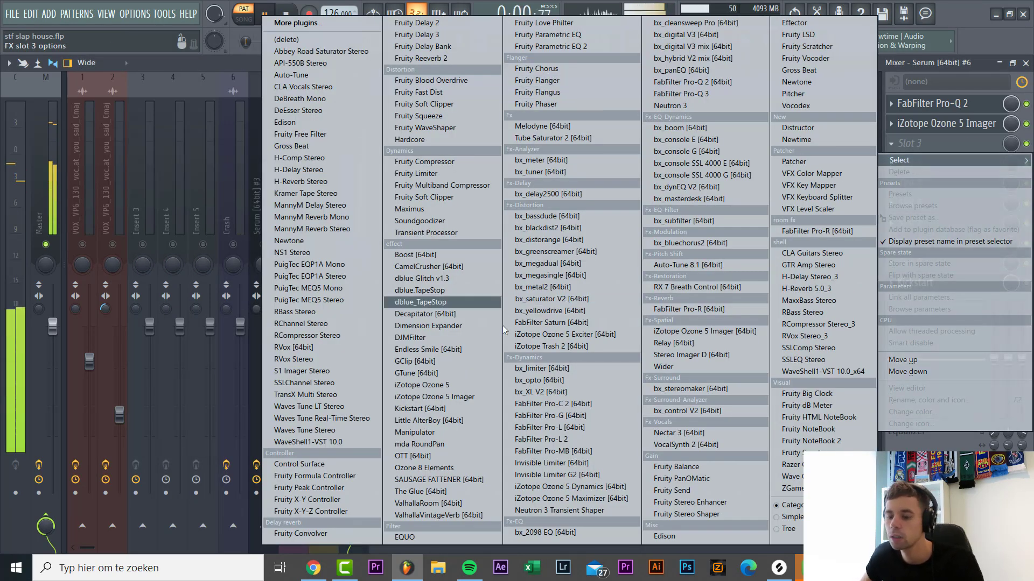
pyautogui.click(437, 453)
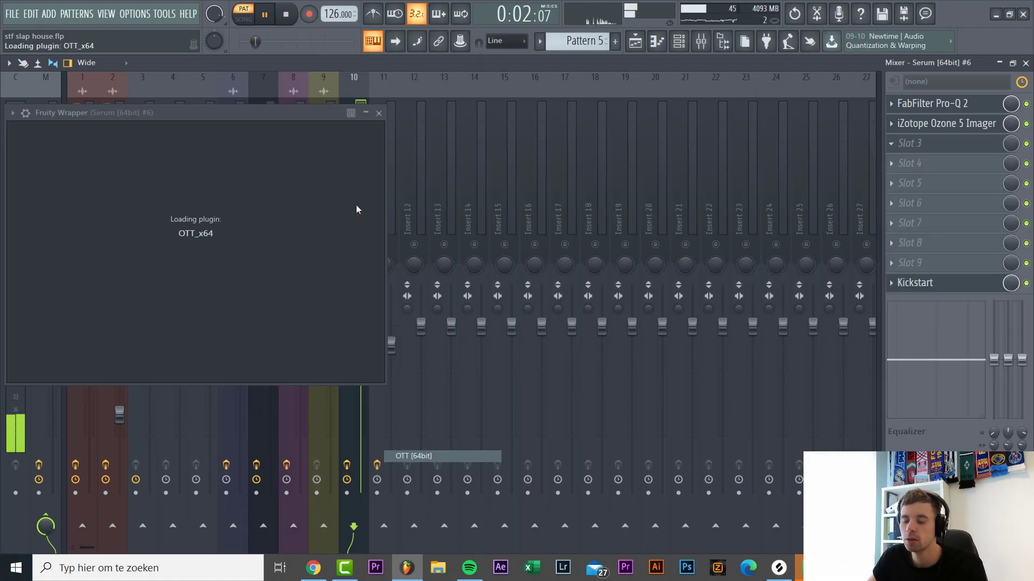
pyautogui.moveTo(76, 119); pyautogui.dragTo(446, 185)
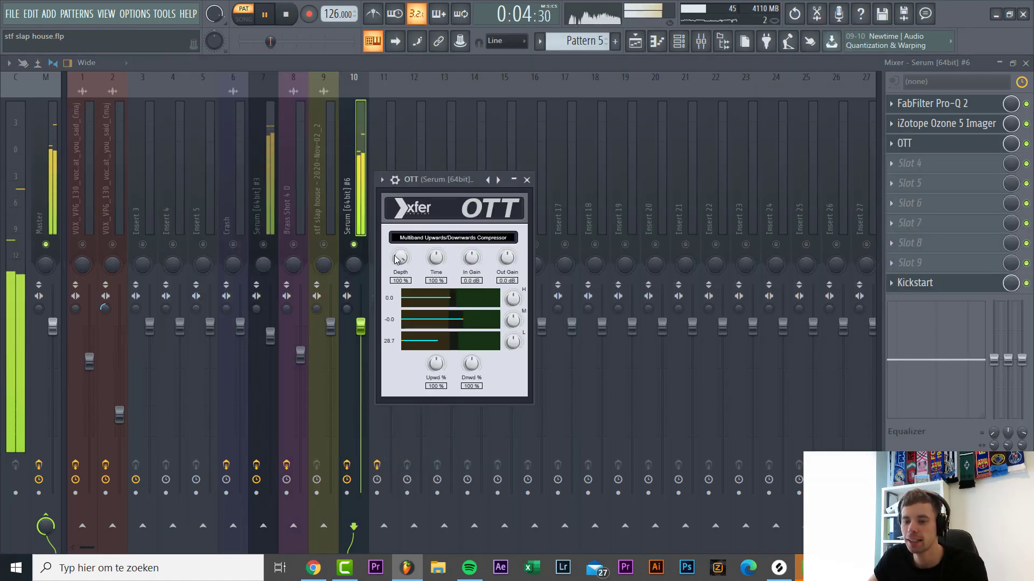
pyautogui.moveTo(402, 252); pyautogui.dragTo(401, 242)
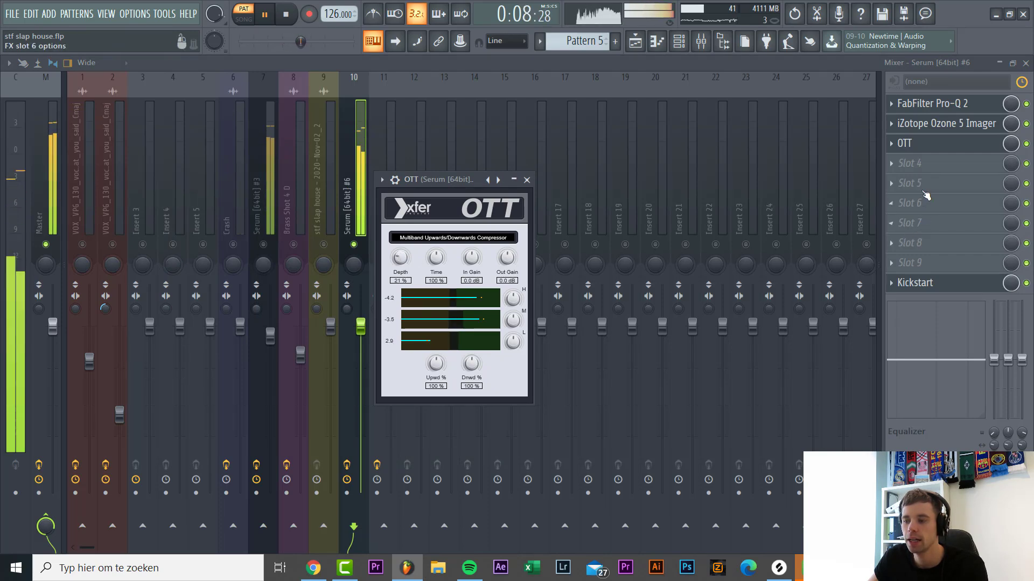
# Load FabFilter Pro-C 2 into slot 4, lower its threshold and set the attack to about 8.38 ms.
pyautogui.click(915, 163)
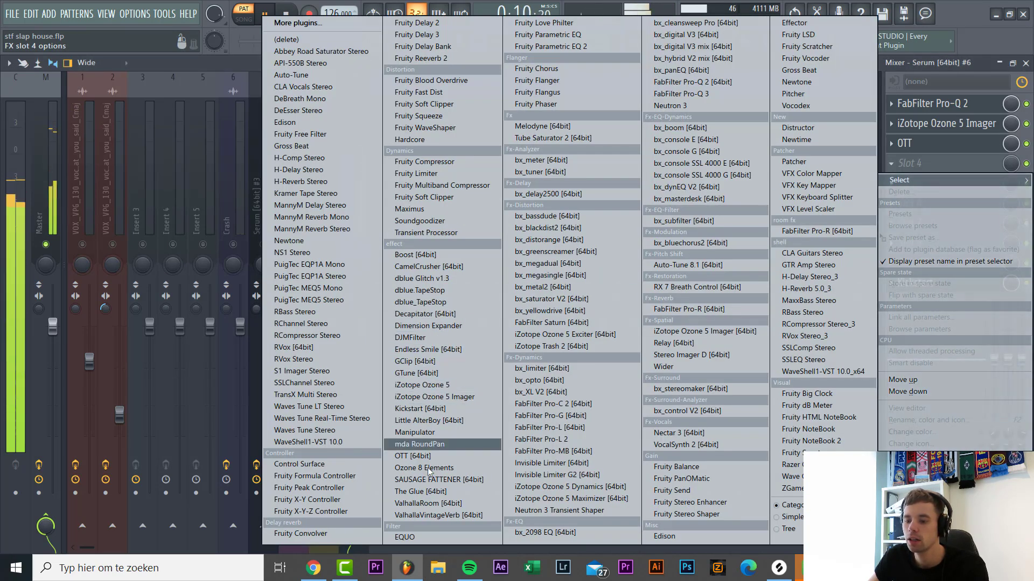
pyautogui.click(589, 404)
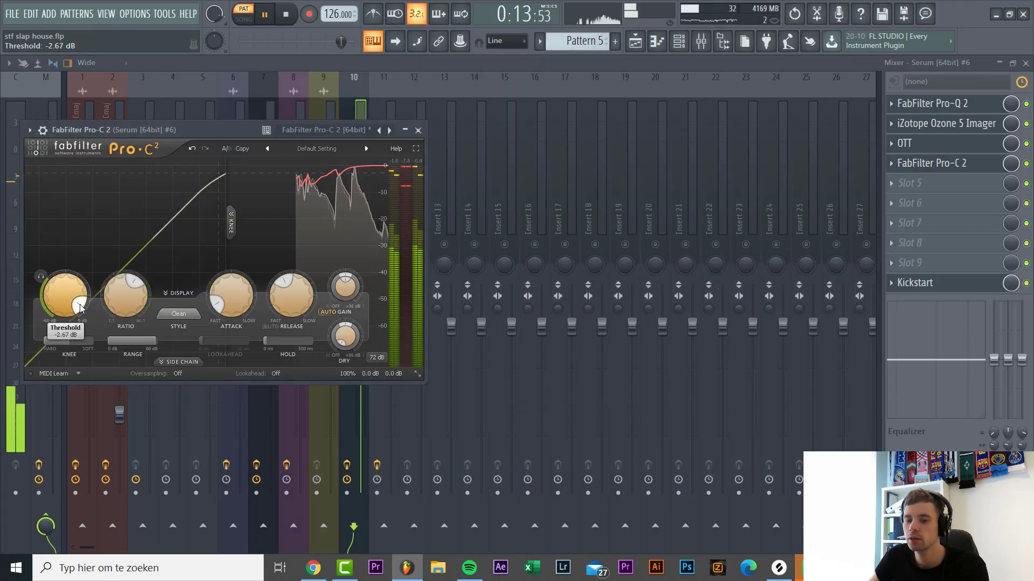
pyautogui.scroll(-5, 80, 308)
pyautogui.scroll(5, 215, 312)
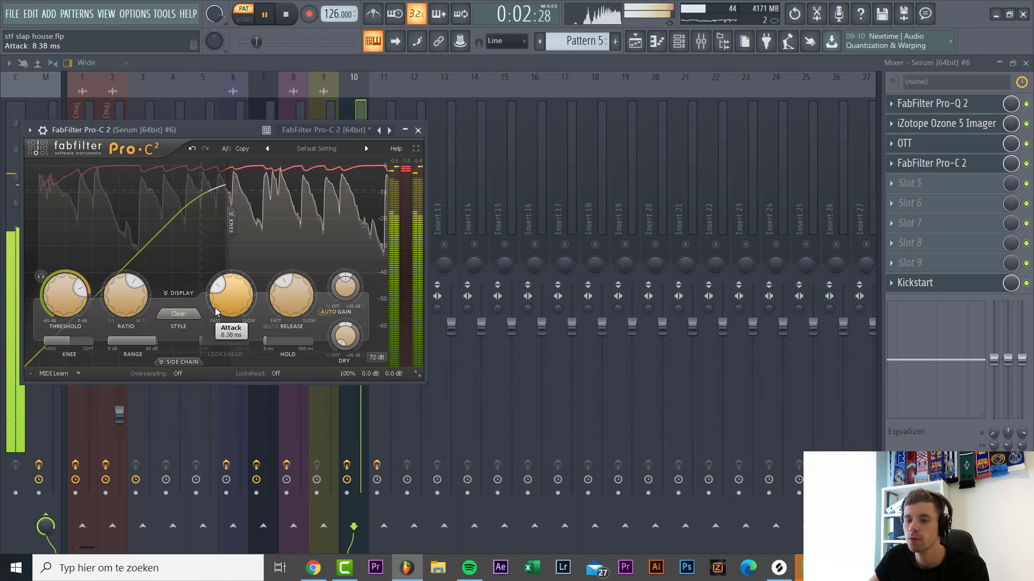
# Stop playback, lower the Serum #6 mixer fader and unsolo the track.
pyautogui.click(944, 185)
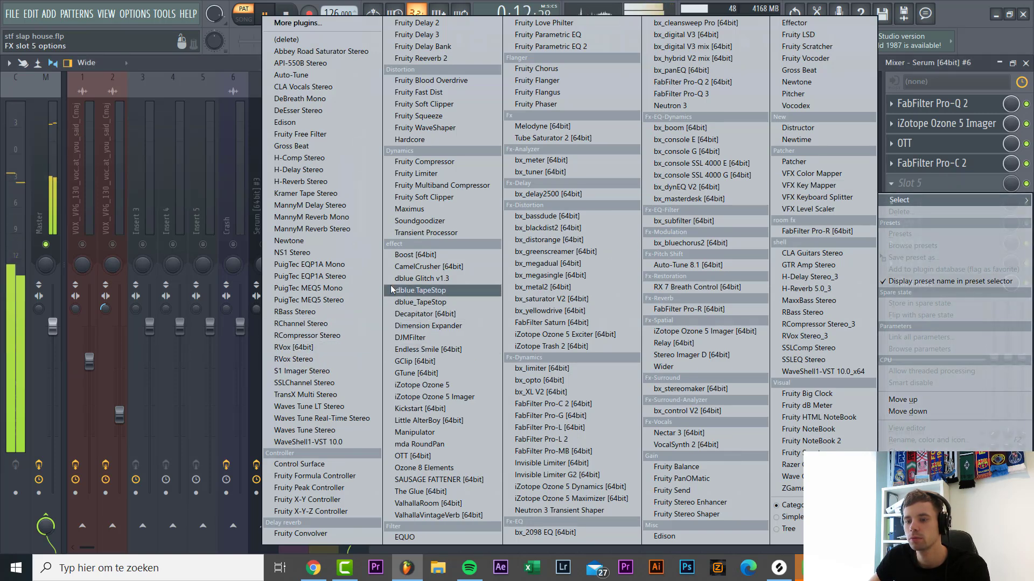
pyautogui.click(240, 60)
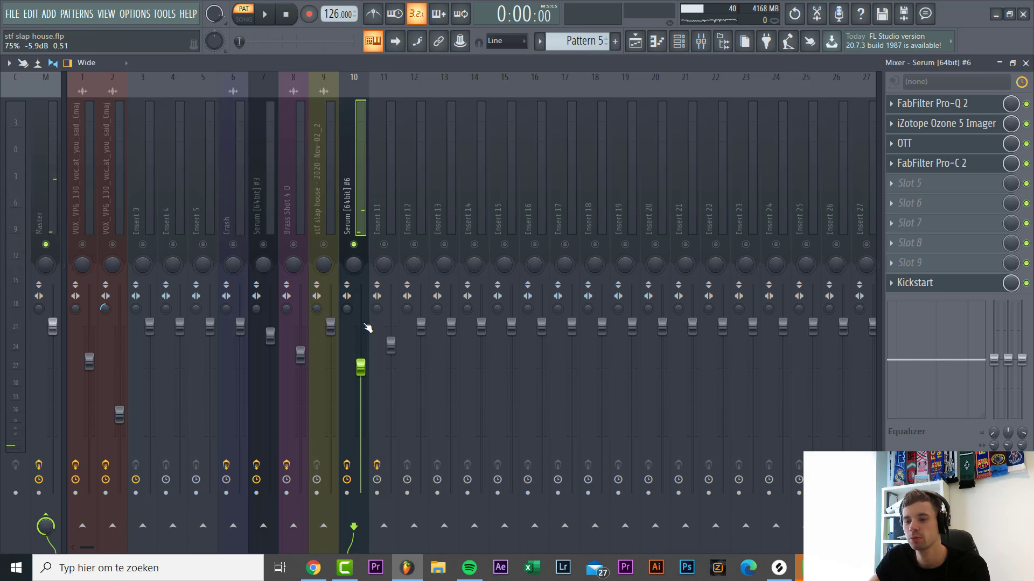
pyautogui.rightClick(362, 246)
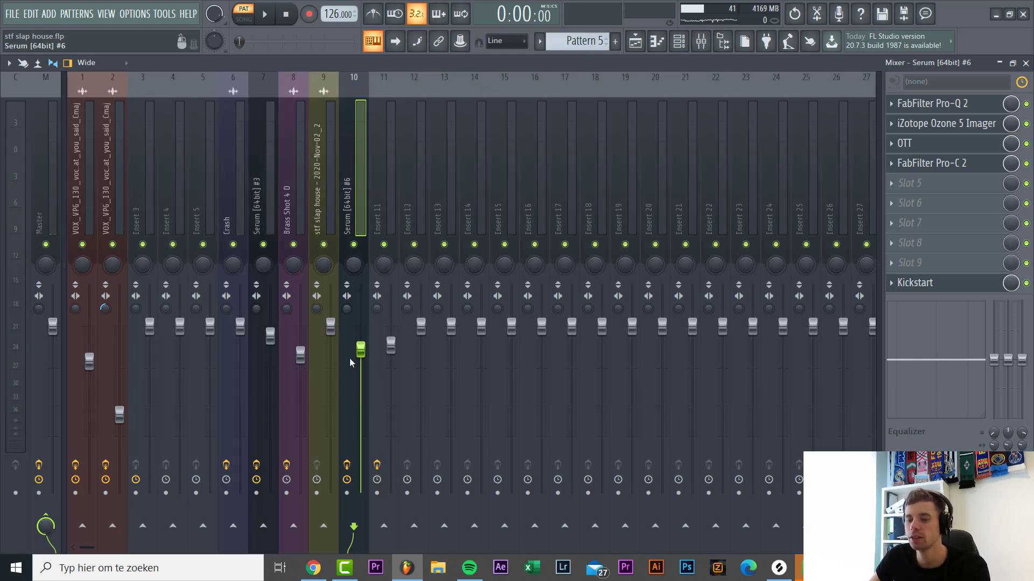
# Play the arrangement around bar 24 in song mode to hear the lead in the drop.
pyautogui.click(656, 43)
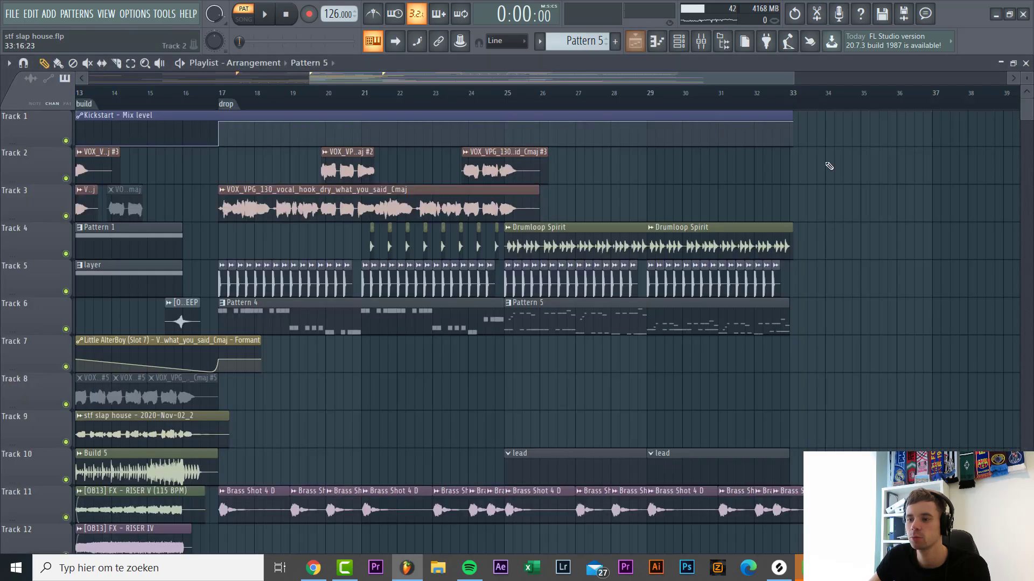
pyautogui.scroll(3, 847, 277)
pyautogui.press('space')
pyautogui.scroll(-3, 191, 376)
pyautogui.scroll(3, 127, 395)
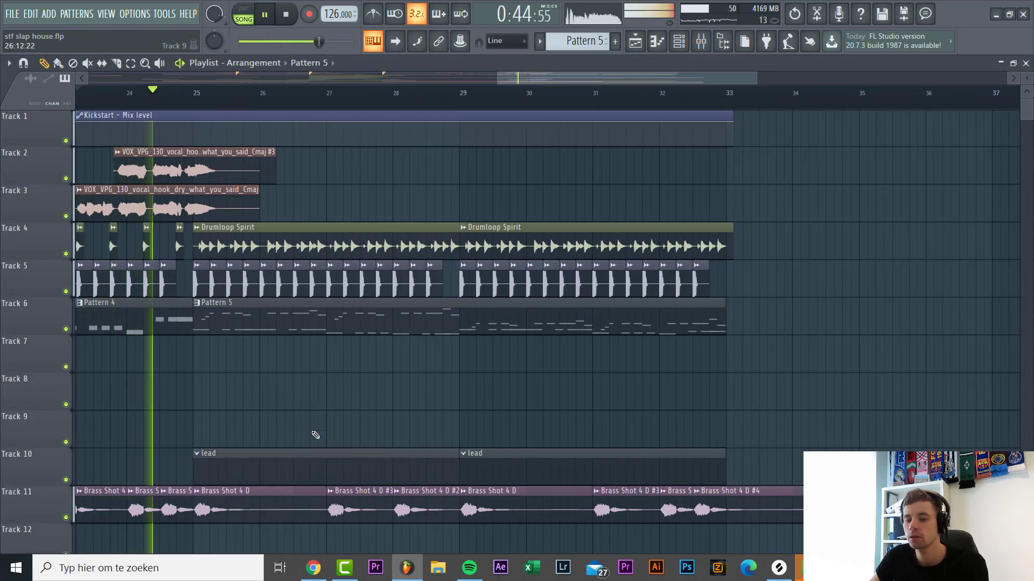
# Delete and restore the lead clip at bar 25, and set the Serum #6 mixer fader to -1.0 dB.
pyautogui.rightClick(323, 459)
pyautogui.hotkey('ctrl', 'z')
pyautogui.press('F9')
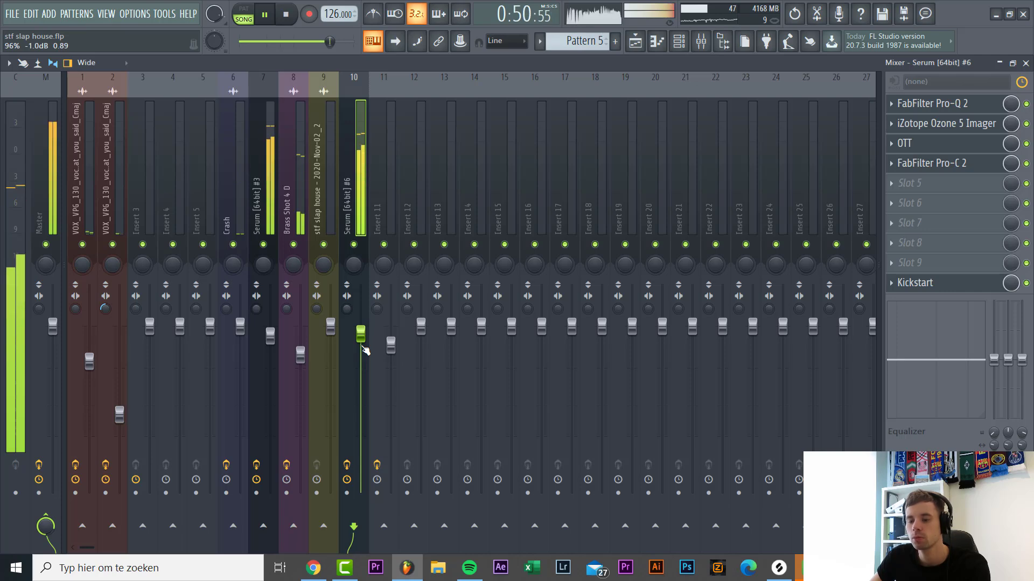
# Duplicate the last two EN HIGH STRING clips on Track 18 so they fill the drop from bar 29 to bar 33.
pyautogui.click(635, 49)
pyautogui.scroll(-4, 580, 290)
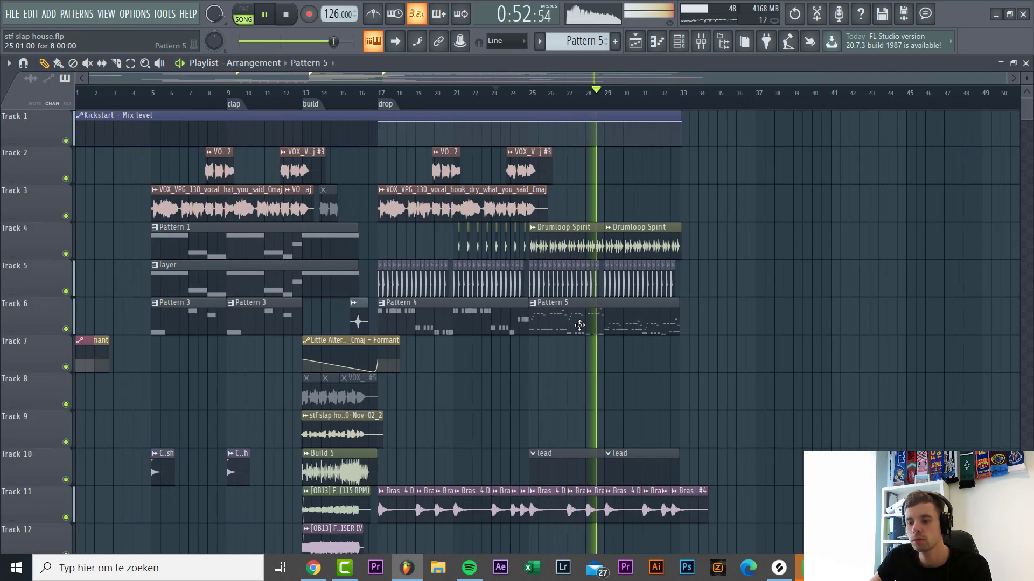
pyautogui.scroll(-2, 152, 418)
pyautogui.scroll(1, 274, 409)
pyautogui.scroll(-3, 530, 402)
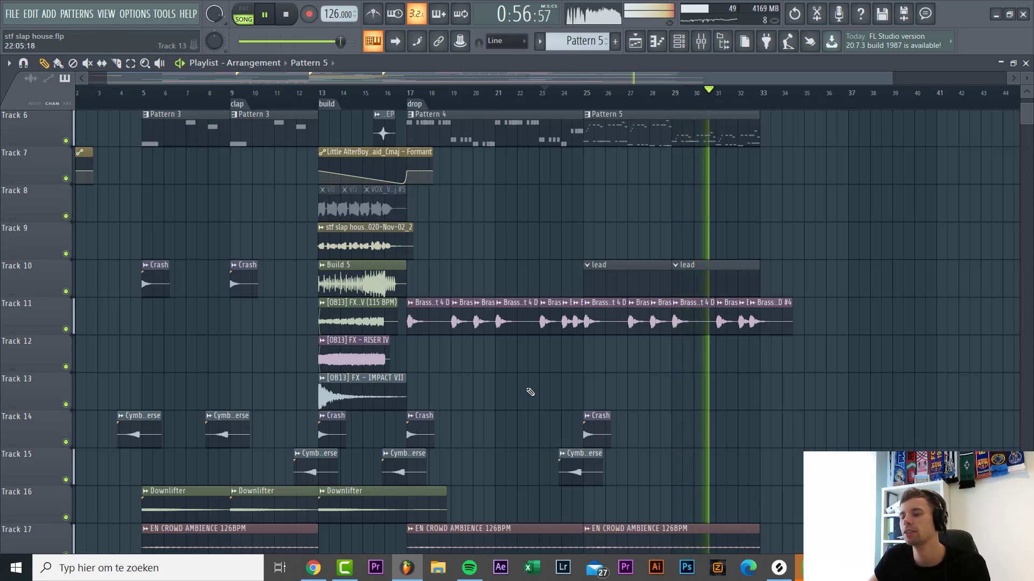
pyautogui.scroll(-1, 466, 375)
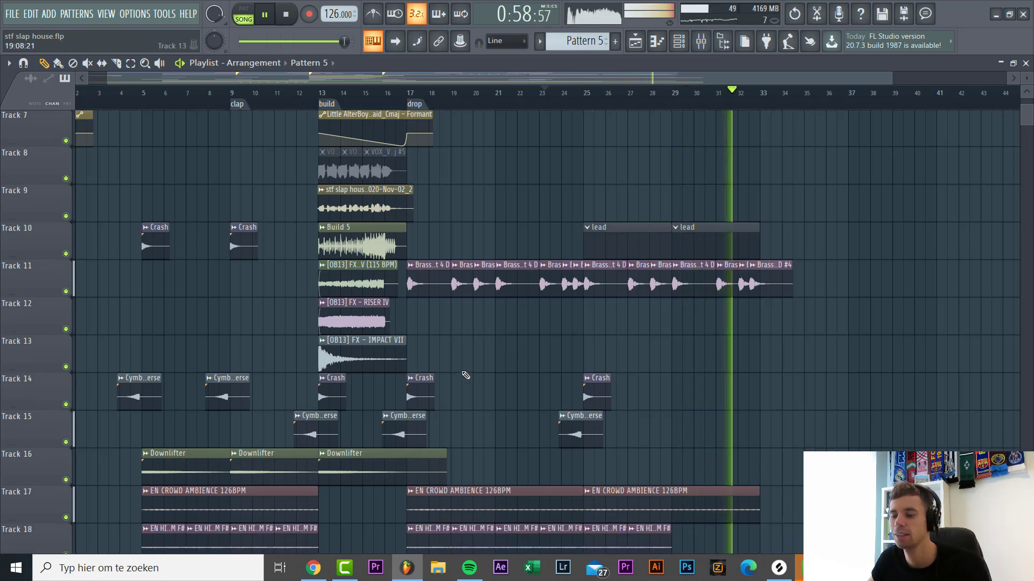
pyautogui.scroll(-2, 466, 375)
pyautogui.click(662, 472)
pyautogui.keyDown('shift'); pyautogui.click(613, 466); pyautogui.keyUp('shift')
pyautogui.hotkey('ctrl', 'b')
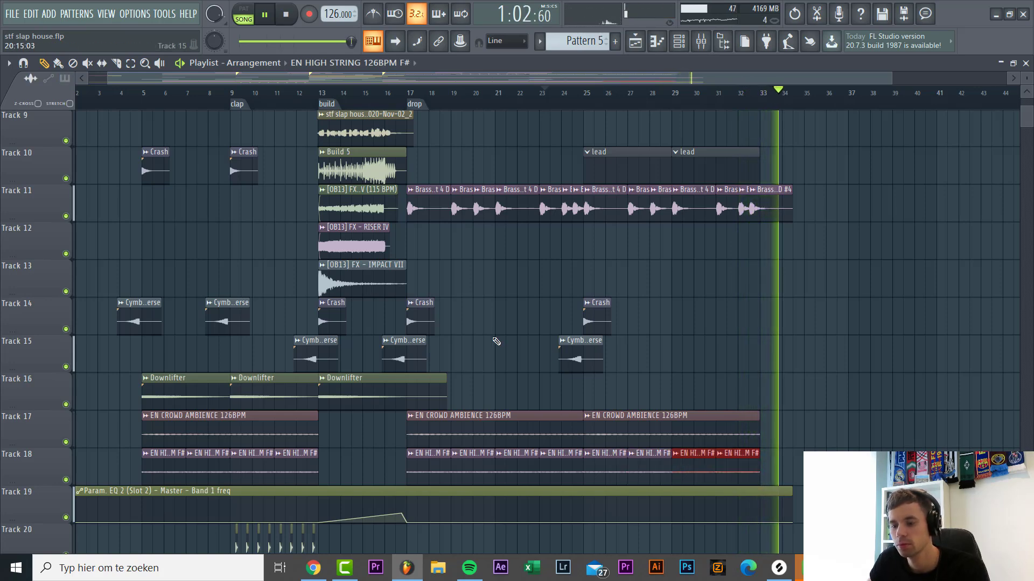
# Deselect the clips, play the second half of the drop from about bar 24, stop playback and bring up the mixer.
pyautogui.scroll(1, 653, 376)
pyautogui.scroll(2, 654, 377)
pyautogui.click(547, 105)
pyautogui.scroll(7, 684, 345)
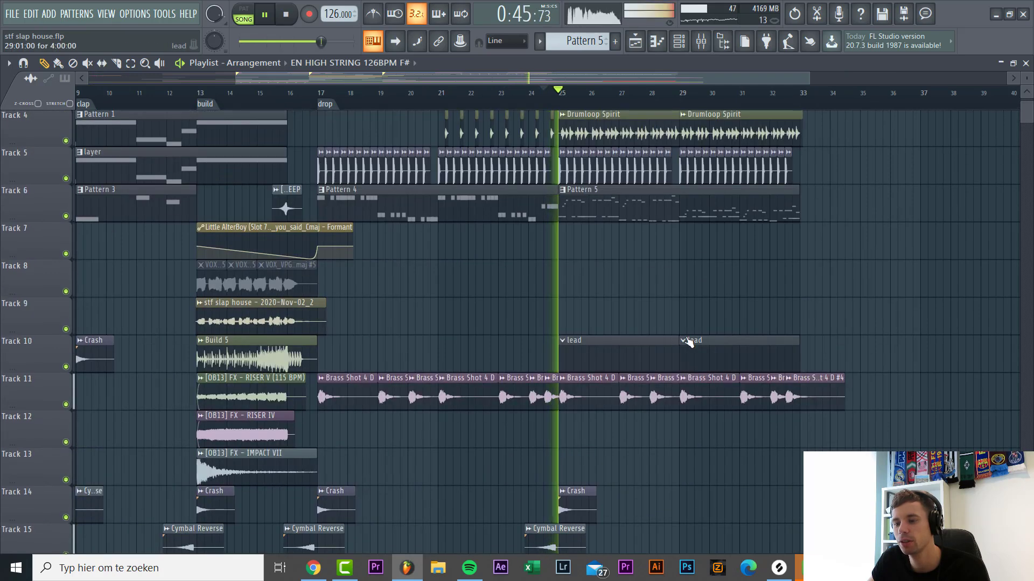
pyautogui.scroll(4, 861, 366)
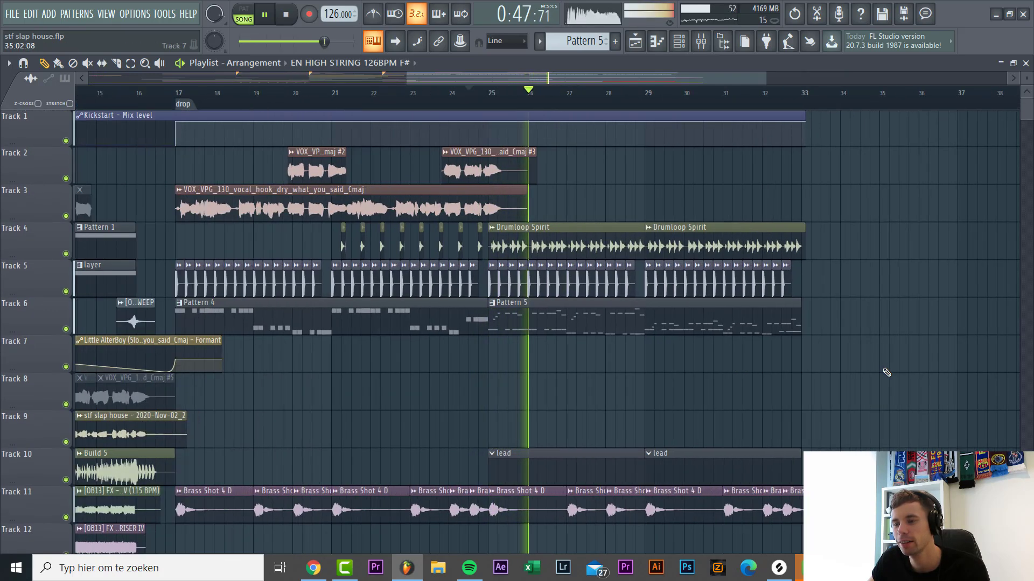
pyautogui.press('space')
pyautogui.click(702, 41)
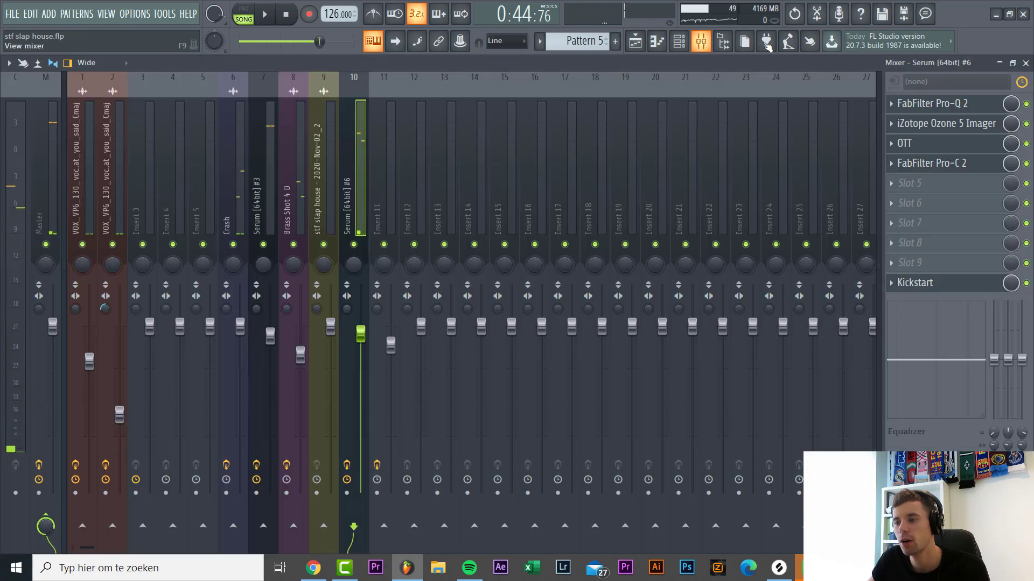
# Find the NOIZU_white_noise folder inside NOIZU_fx of the NOIZU_sample_pack in the sample library.
pyautogui.click(701, 42)
pyautogui.click(722, 42)
pyautogui.scroll(10, 862, 326)
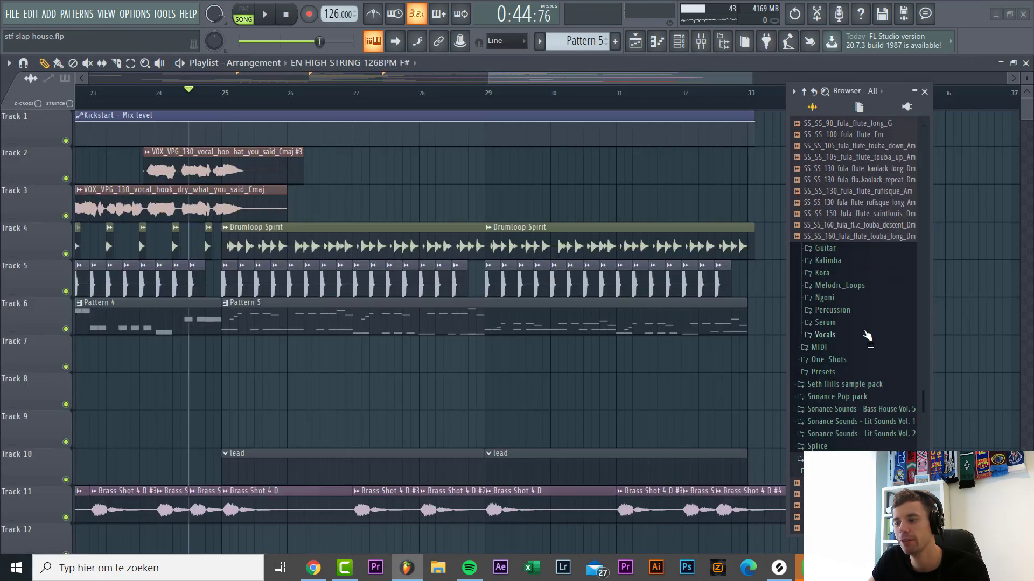
pyautogui.click(834, 446)
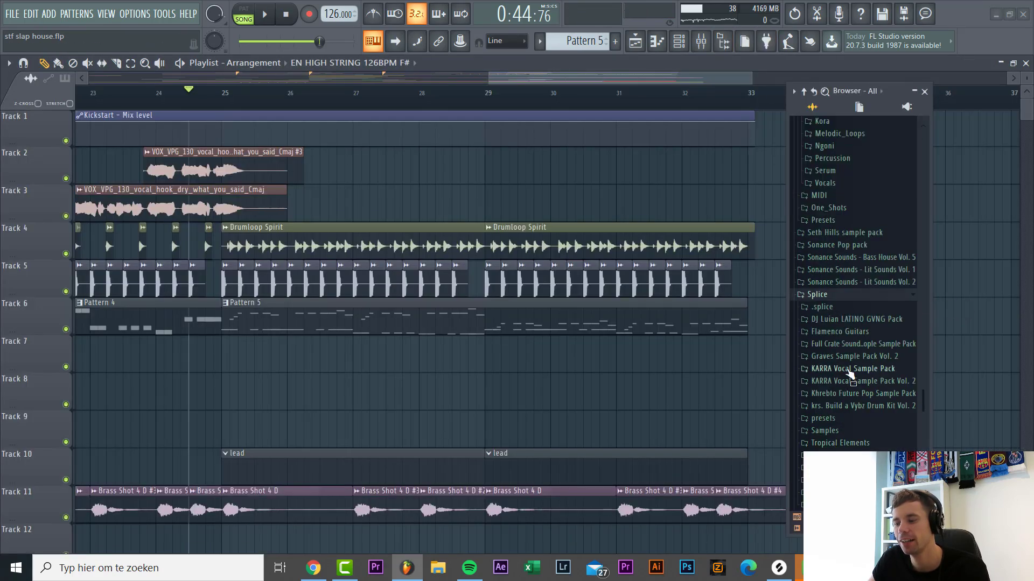
pyautogui.scroll(5, 865, 401)
pyautogui.scroll(5, 832, 345)
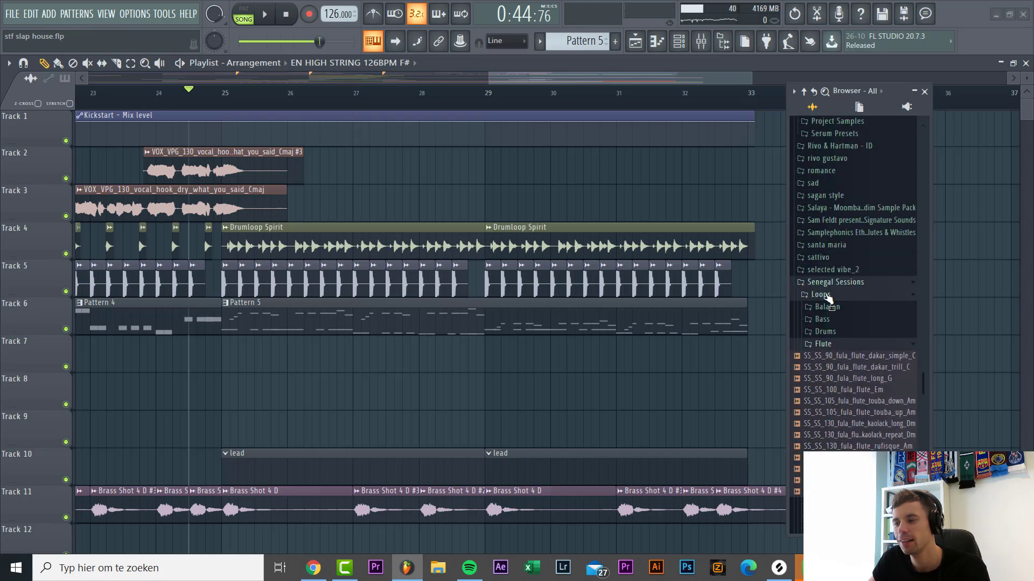
pyautogui.scroll(15, 826, 291)
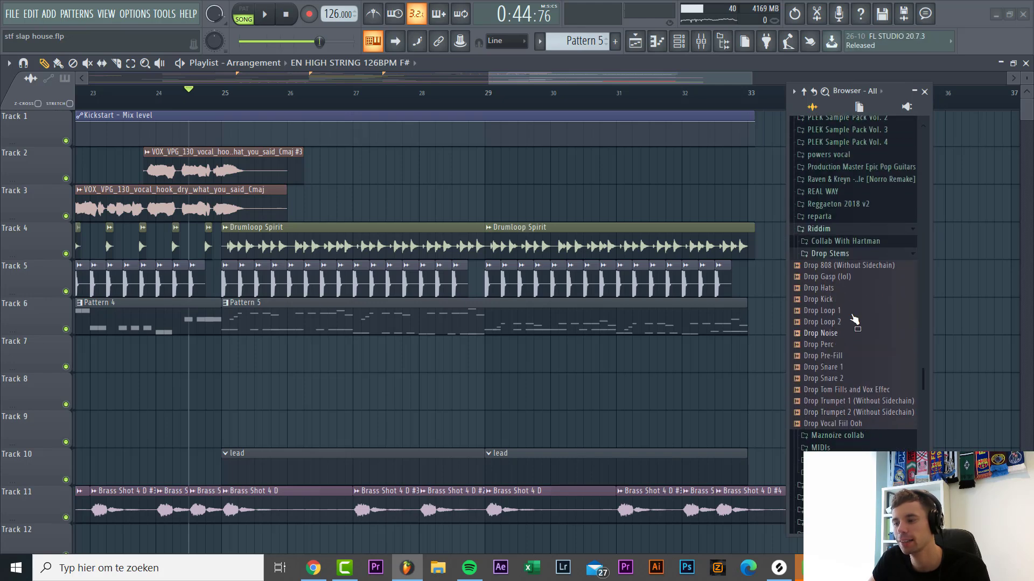
pyautogui.scroll(5, 834, 350)
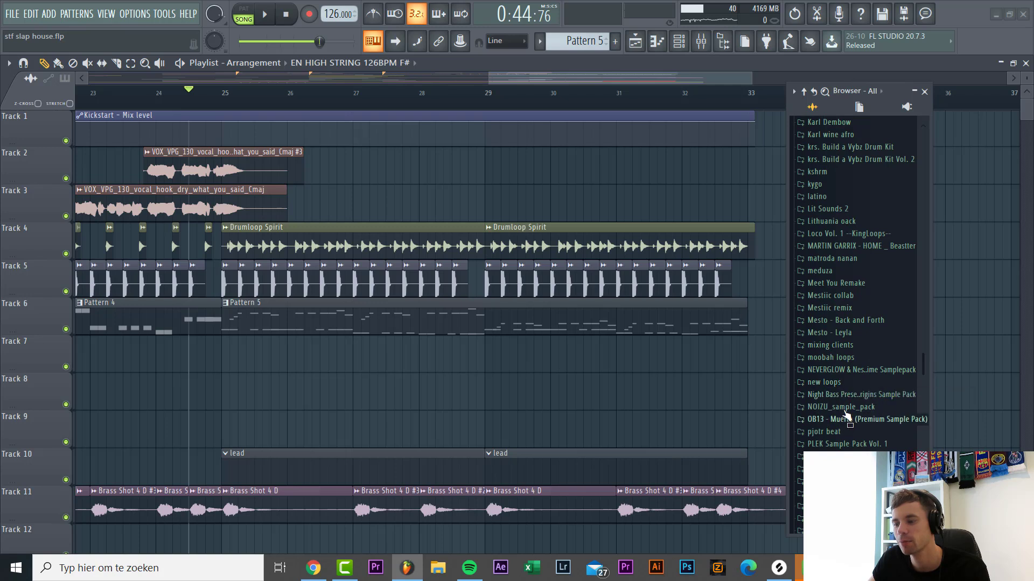
pyautogui.scroll(-2, 845, 415)
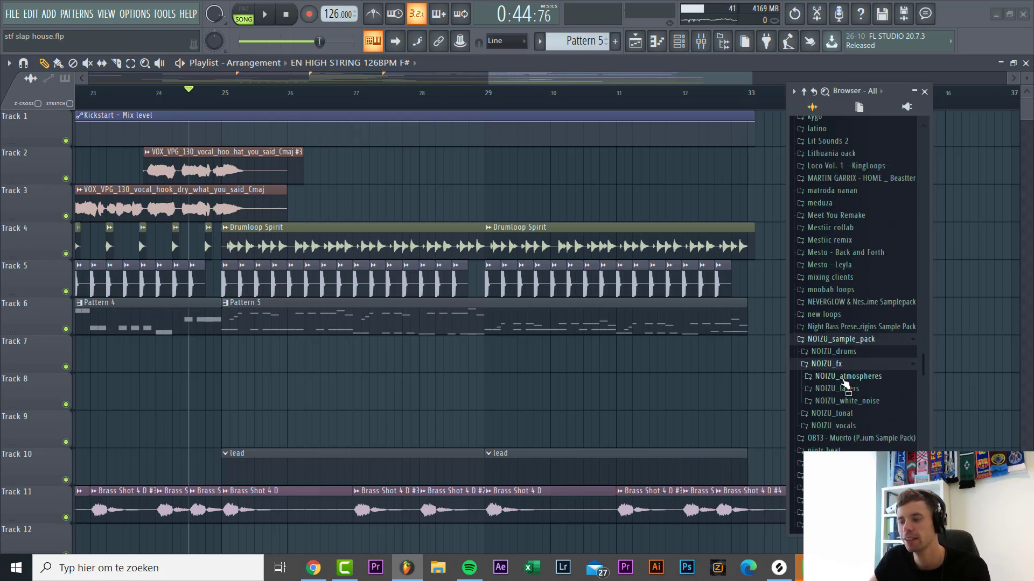
pyautogui.click(844, 403)
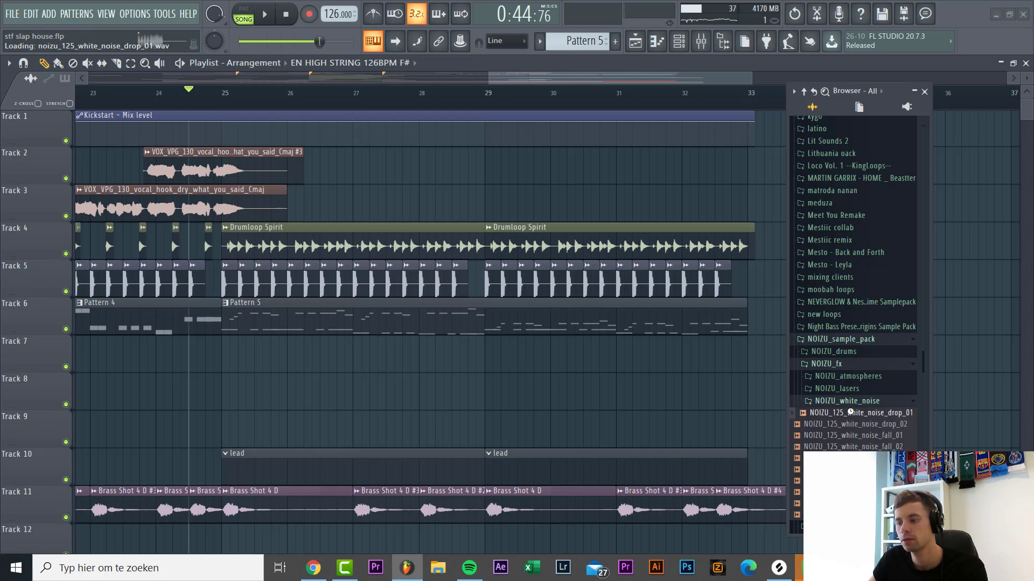
# Place the NOIZU_125_white_noise_drop_01 sample on Track 8 at bar 25 and stretch it to fit the project tempo.
pyautogui.moveTo(854, 416); pyautogui.dragTo(222, 384)
pyautogui.click(226, 379)
pyautogui.click(384, 446)
pyautogui.click(506, 301)
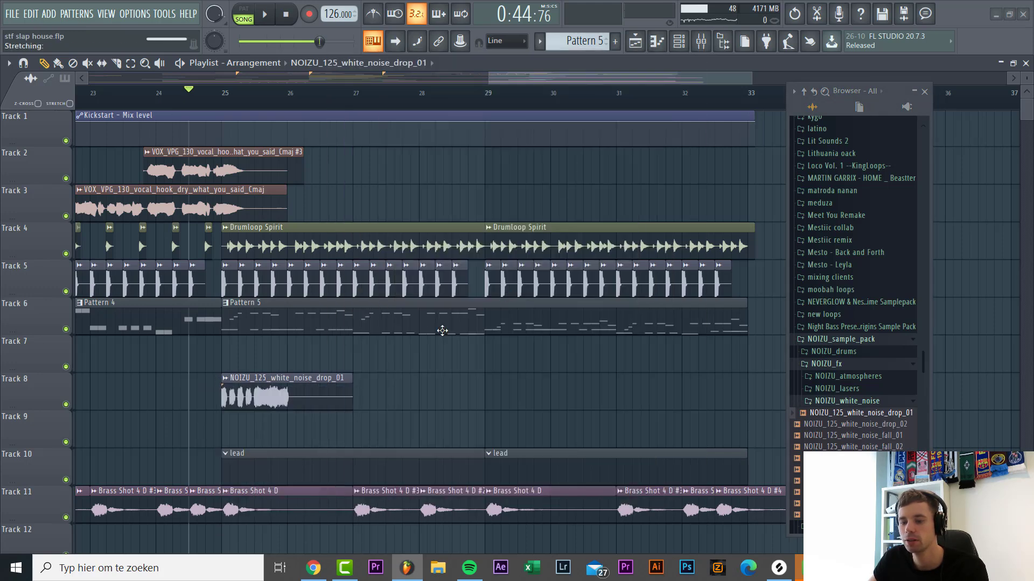
# Lower the white noise sample's channel volume to about 34% while playing the drop, and replay from before bar 25.
pyautogui.doubleClick(307, 398)
pyautogui.press('space')
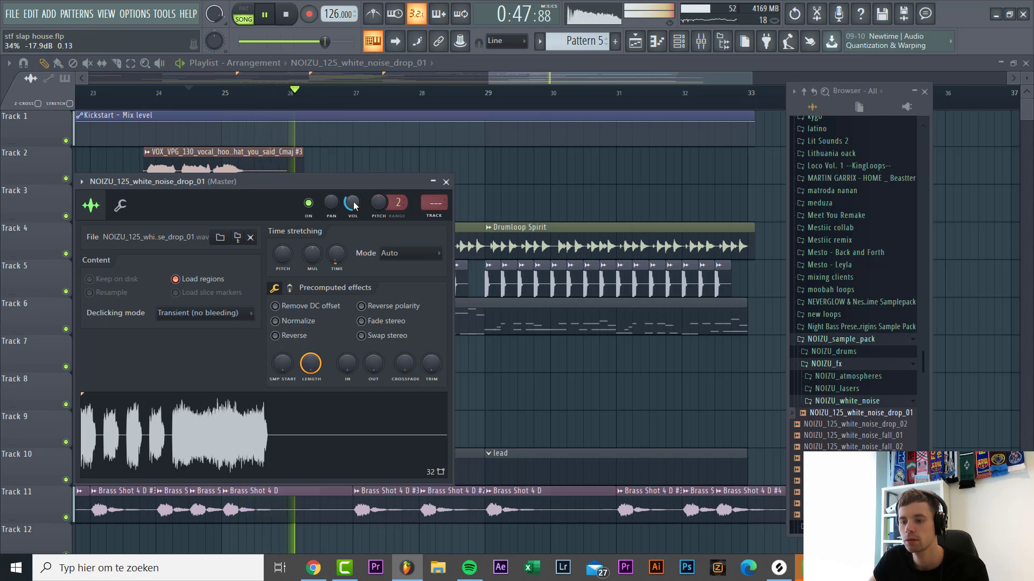
pyautogui.press('Escape')
pyautogui.press('space')
pyautogui.press('space')
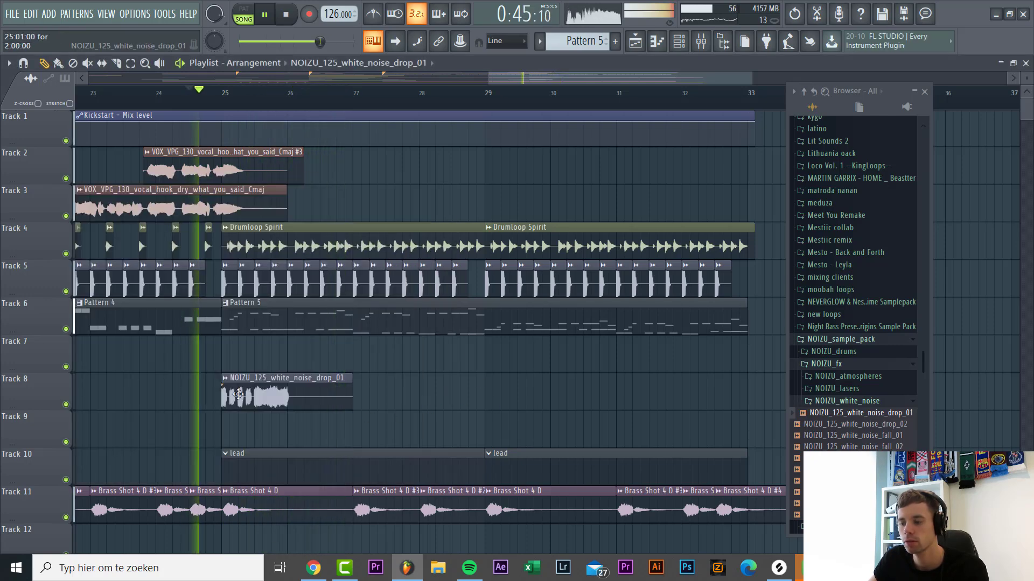
# Slice the white noise clip between its short pulses and sustained part, move the sustained part to bar 25, and play it.
pyautogui.press('space')
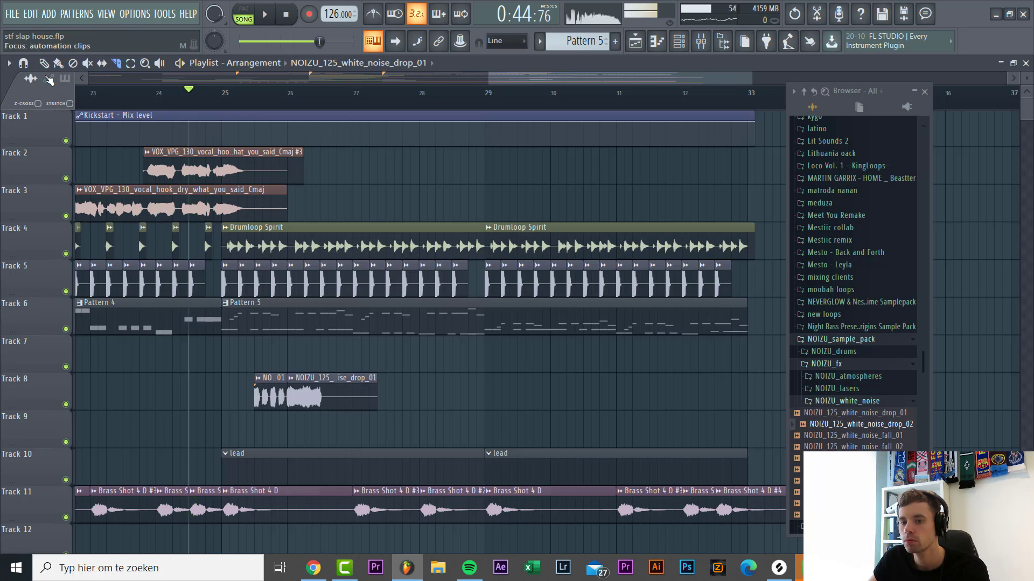
pyautogui.moveTo(308, 403); pyautogui.dragTo(246, 393)
pyautogui.press('space')
pyautogui.scroll(4, 245, 414)
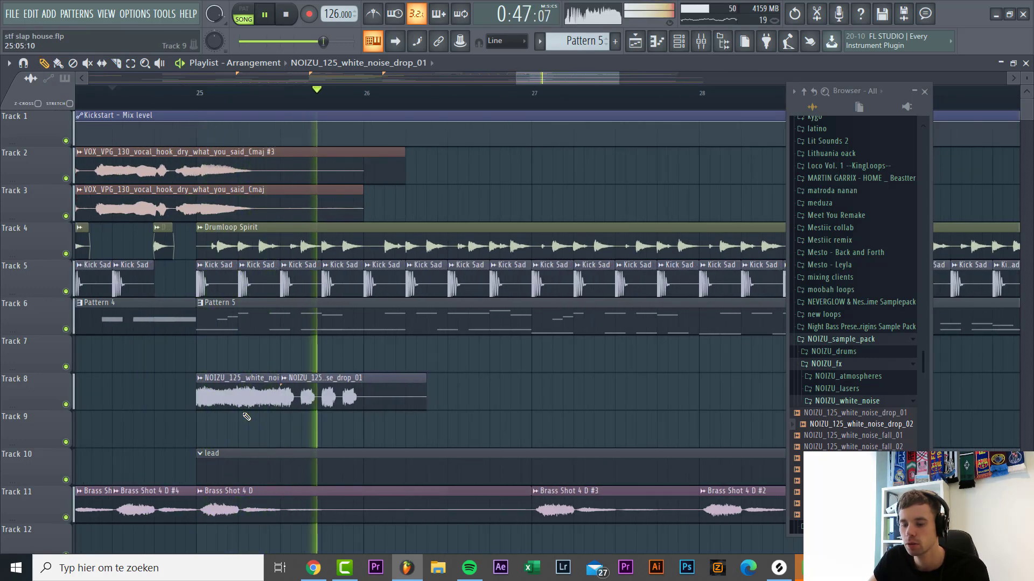
pyautogui.press('space')
# Fill Track 8 with two sustained noise clips from bar 25 and two pulsed noise clips from bar 26 to bar 27.
pyautogui.moveTo(327, 388); pyautogui.dragTo(400, 389)
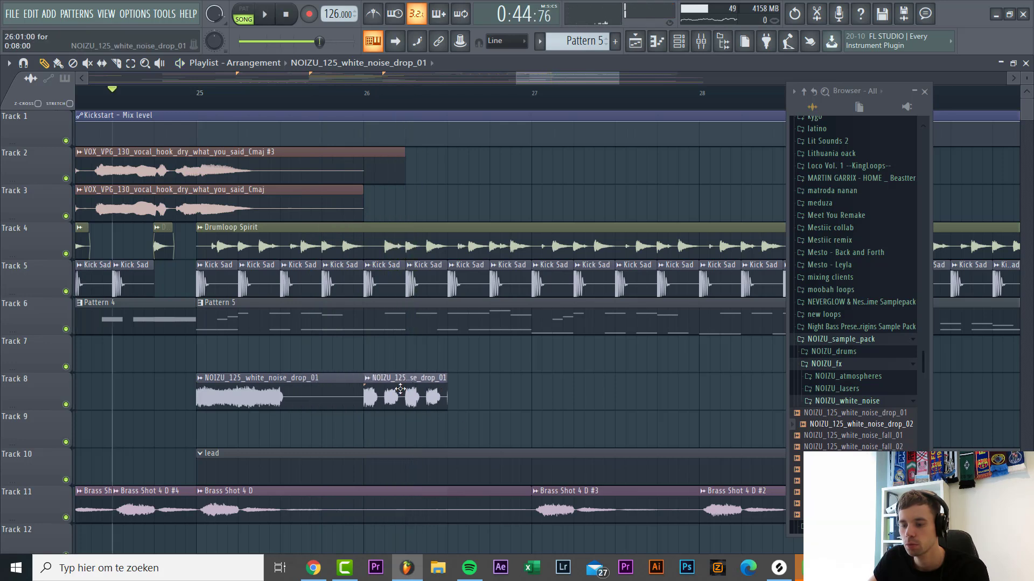
pyautogui.moveTo(274, 424); pyautogui.dragTo(287, 390)
pyautogui.press('space')
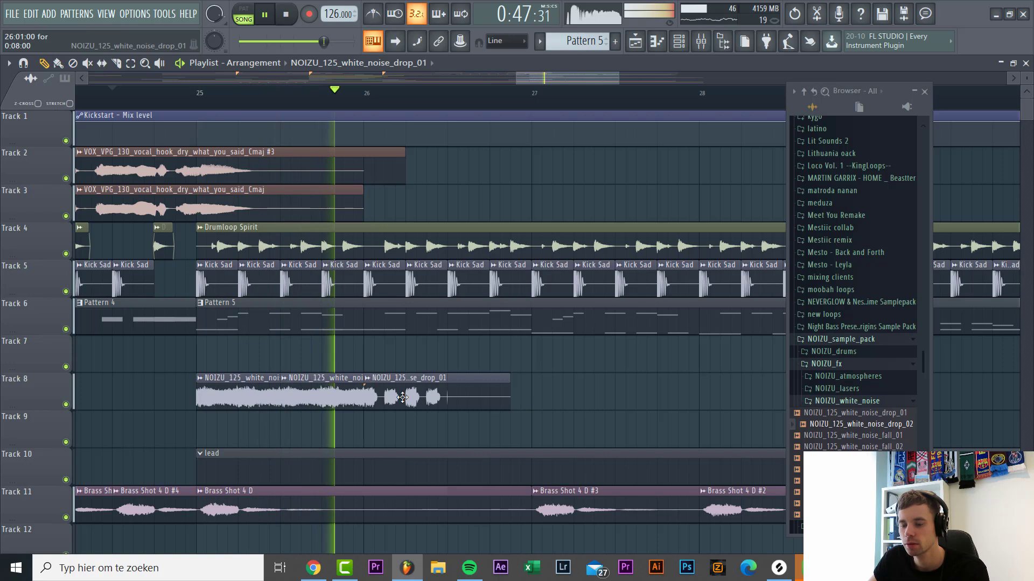
pyautogui.press('space')
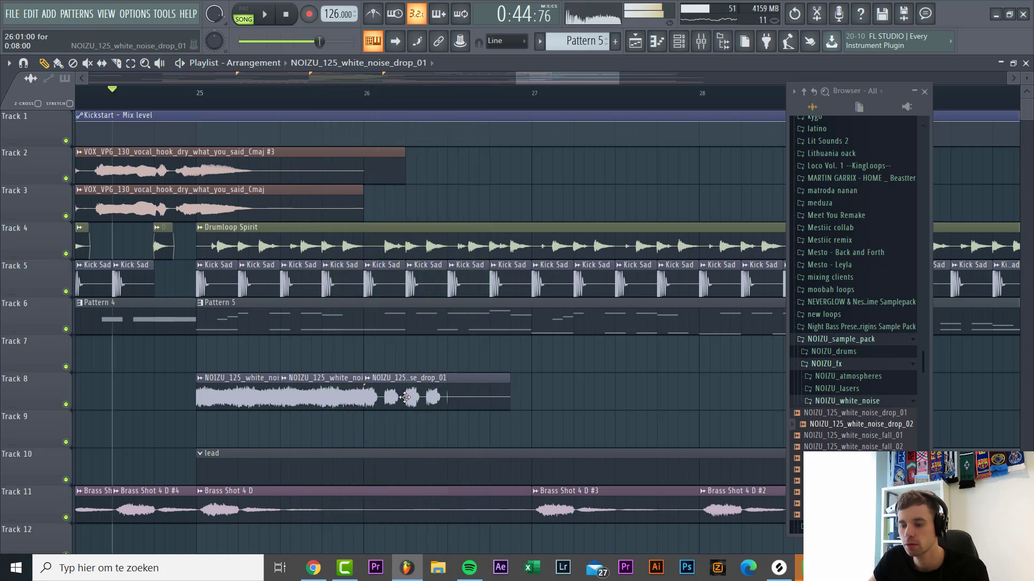
pyautogui.moveTo(495, 435); pyautogui.dragTo(494, 390)
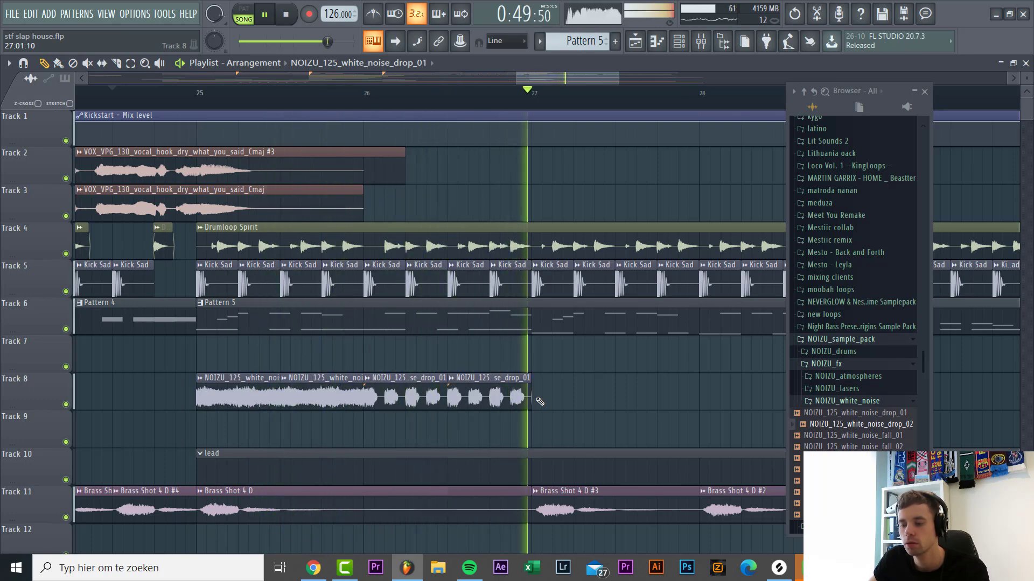
# Duplicate the four white noise clips on Track 8 to bar 29 while the drop plays.
pyautogui.scroll(-3, 539, 400)
pyautogui.click(484, 397)
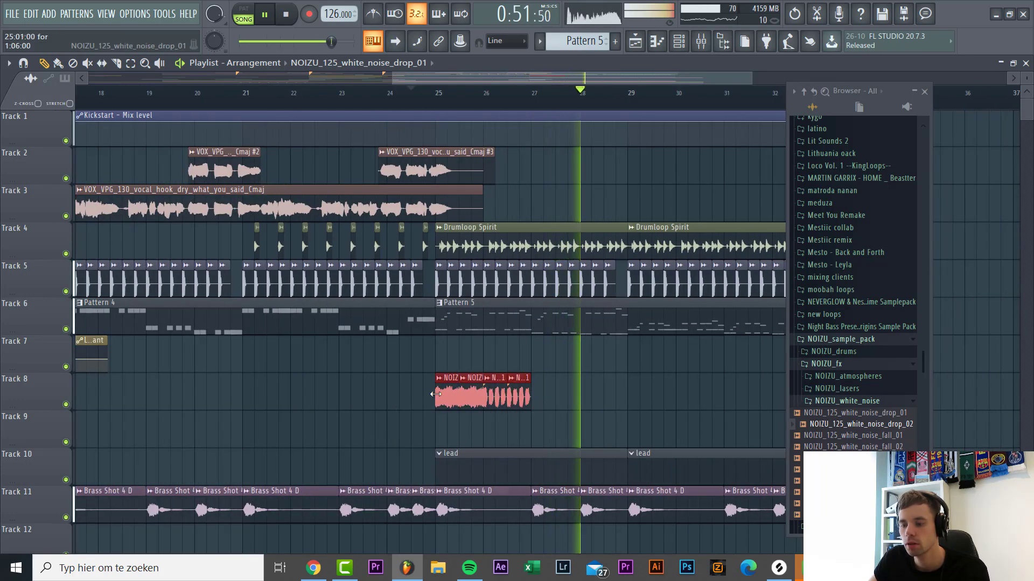
pyautogui.moveTo(451, 396); pyautogui.dragTo(643, 395)
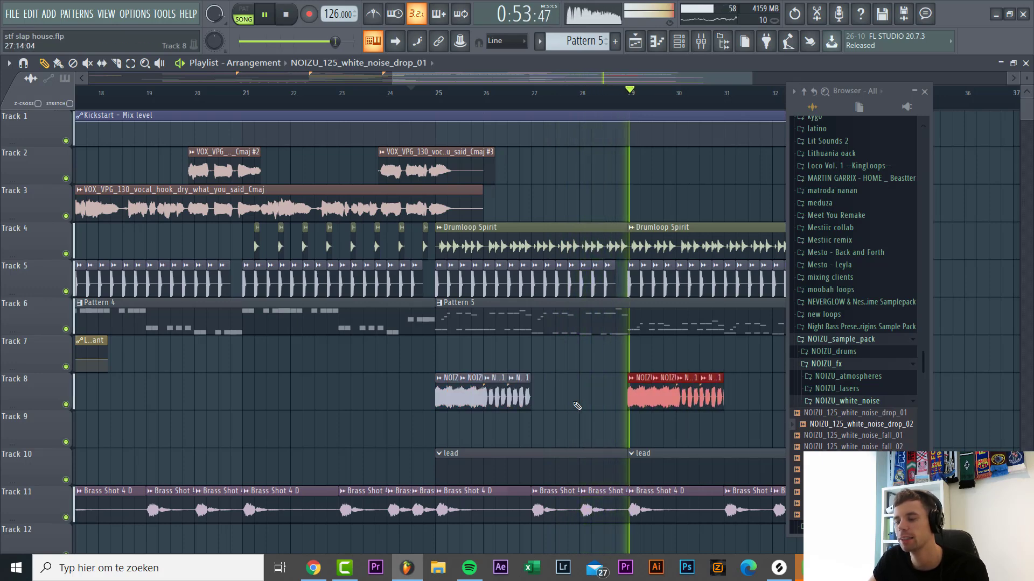
pyautogui.scroll(2, 673, 415)
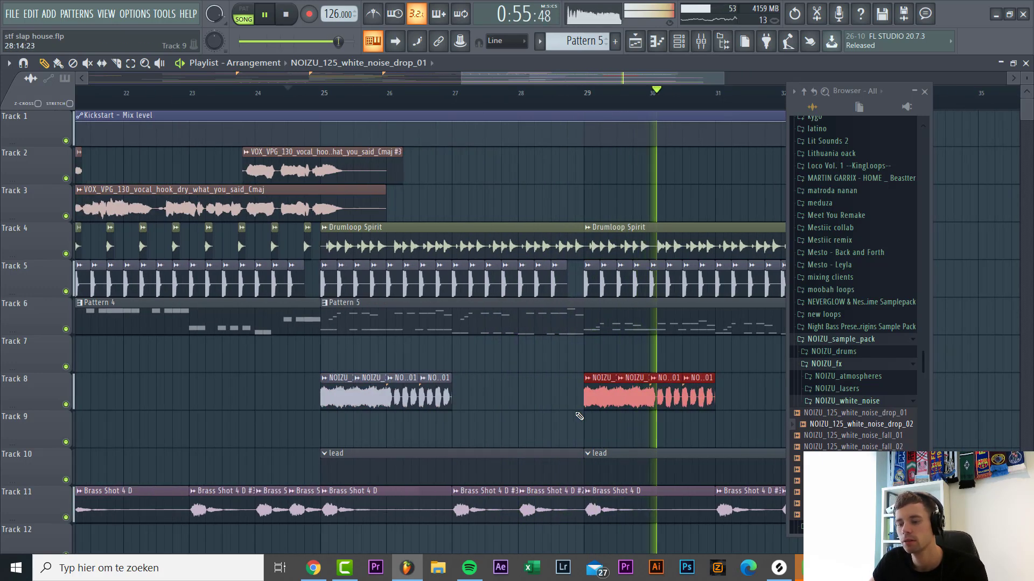
pyautogui.scroll(-3, 646, 402)
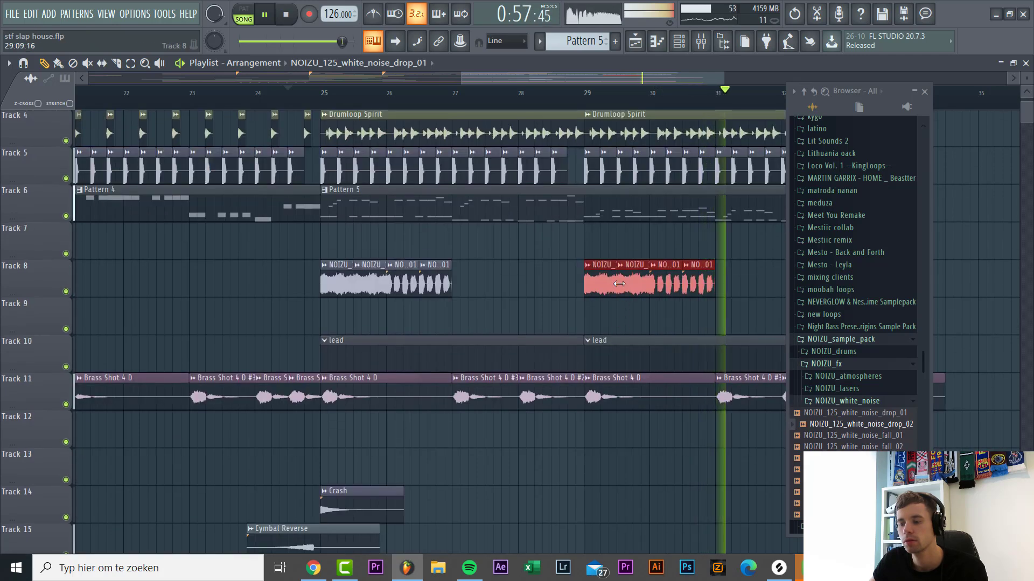
# Route the white noise sample to mixer track 12 and lower that track's fader against the playing drop.
pyautogui.doubleClick(376, 281)
pyautogui.press('space')
pyautogui.rightClick(350, 204)
pyautogui.click(405, 281)
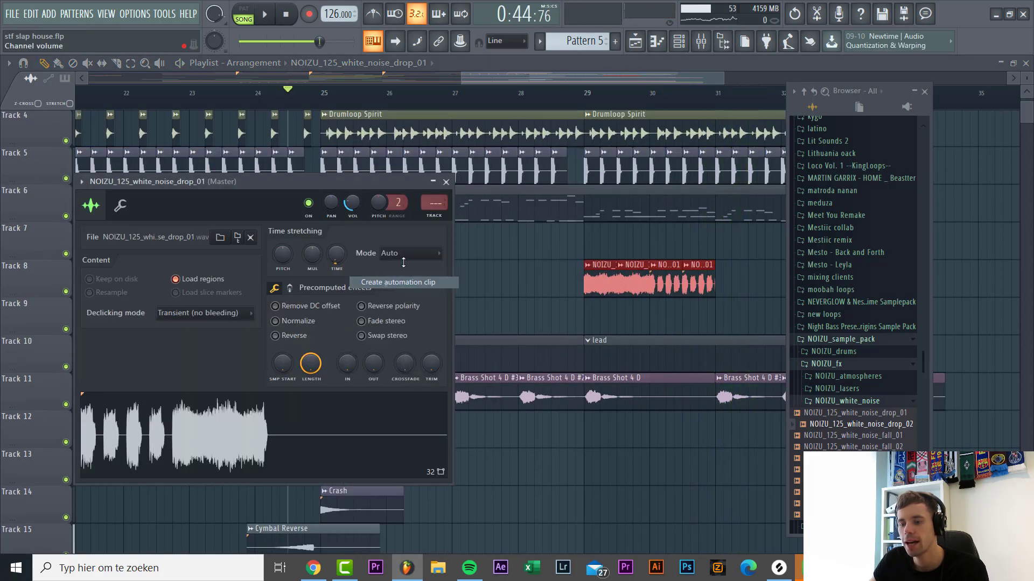
pyautogui.click(436, 216)
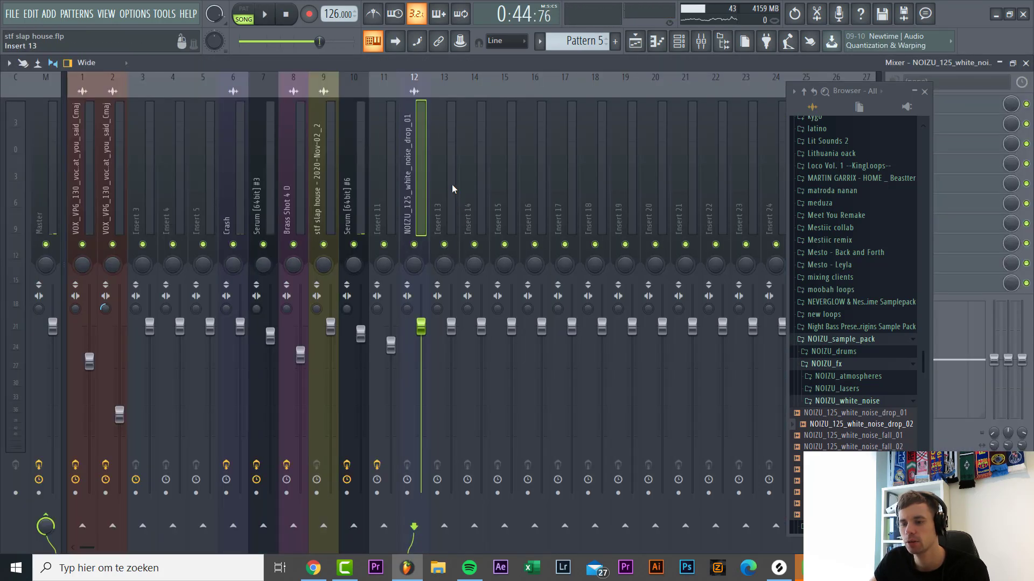
pyautogui.press('F9')
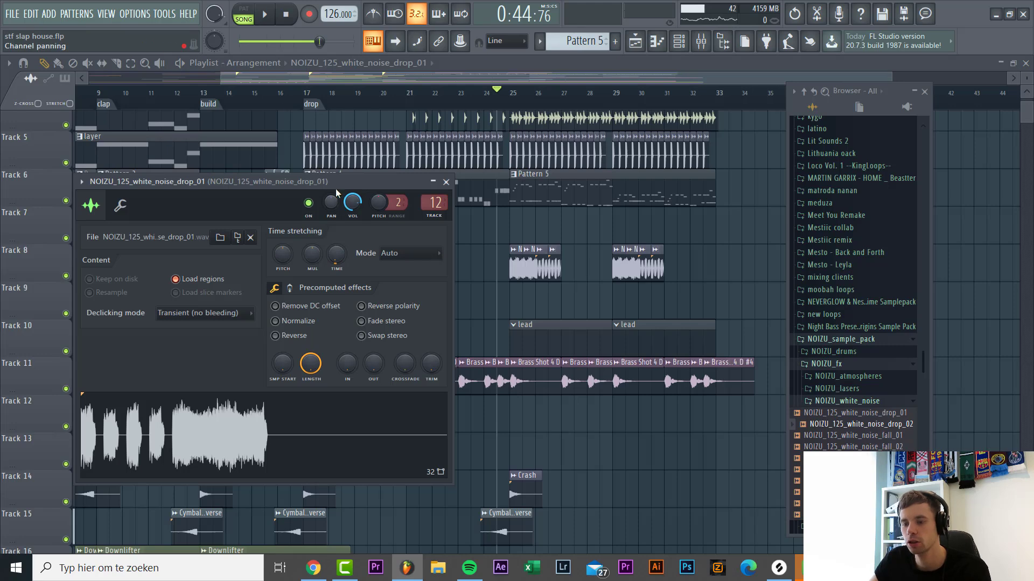
pyautogui.click(702, 46)
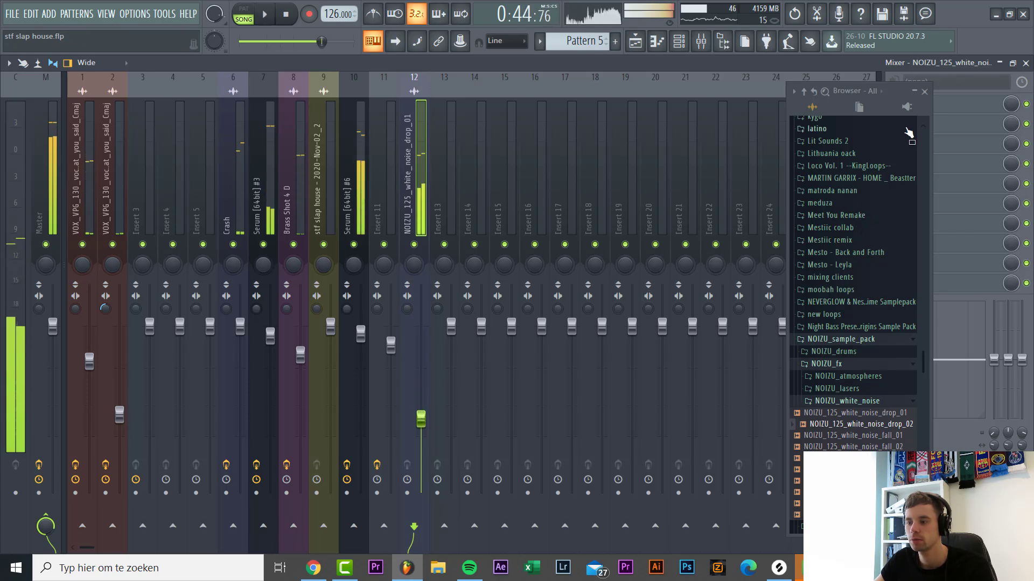
pyautogui.click(924, 92)
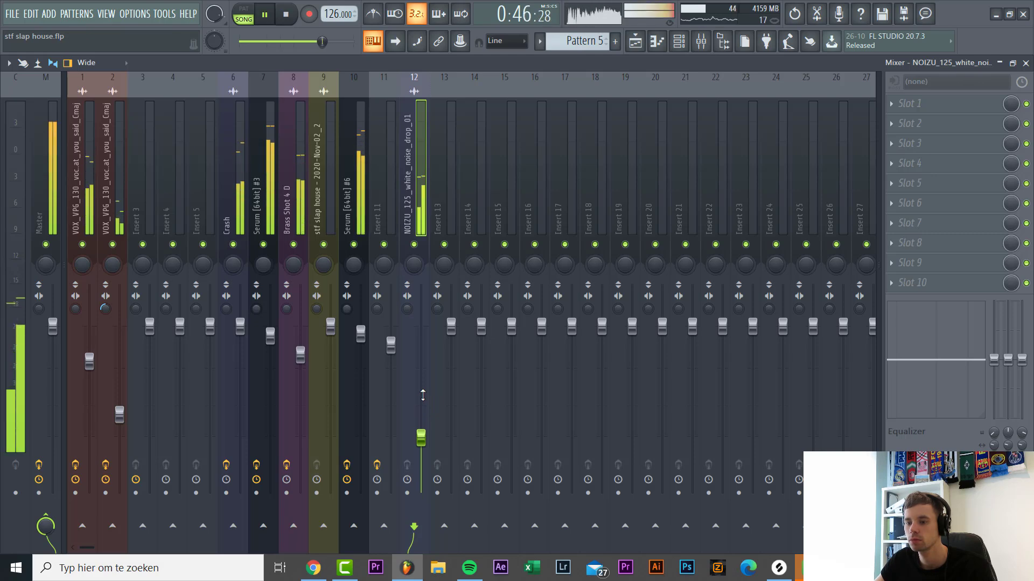
# Load FabFilter Pro-Q 2 in slot 1 of the white noise mixer track and add a low-cut band for the low end.
pyautogui.click(967, 107)
pyautogui.click(686, 82)
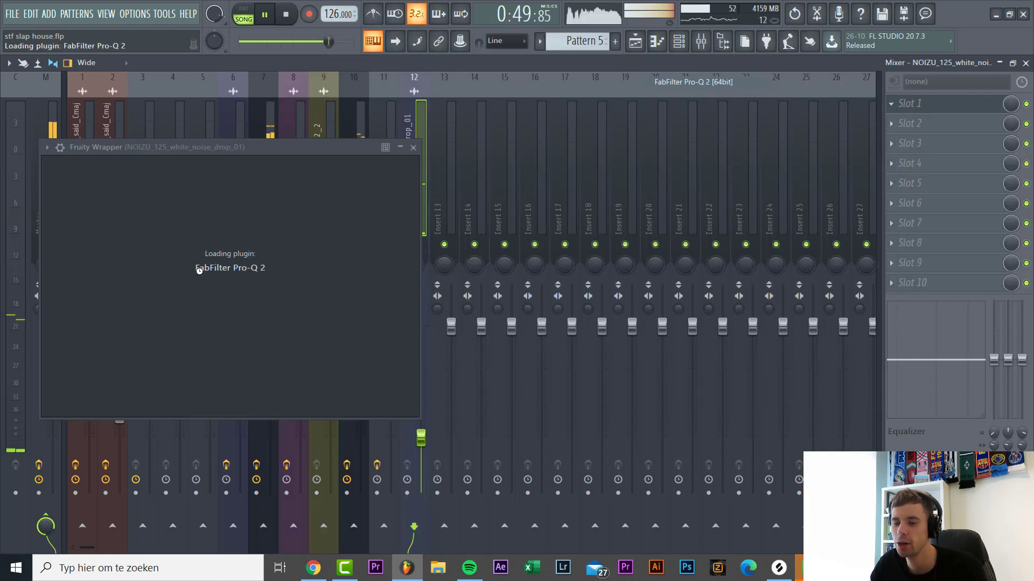
pyautogui.rightClick(242, 275)
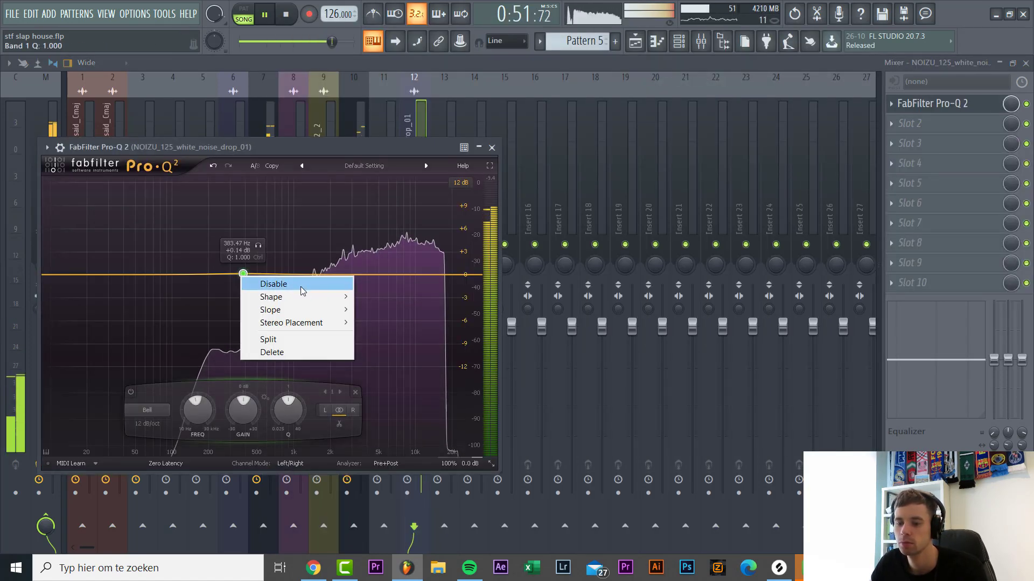
pyautogui.moveTo(302, 296)
pyautogui.click(387, 323)
pyautogui.moveTo(242, 275); pyautogui.dragTo(268, 276)
# Place Pattern 3 on Track 7 at bar 25 and bar 29, and play the second half of the drop.
pyautogui.click(635, 41)
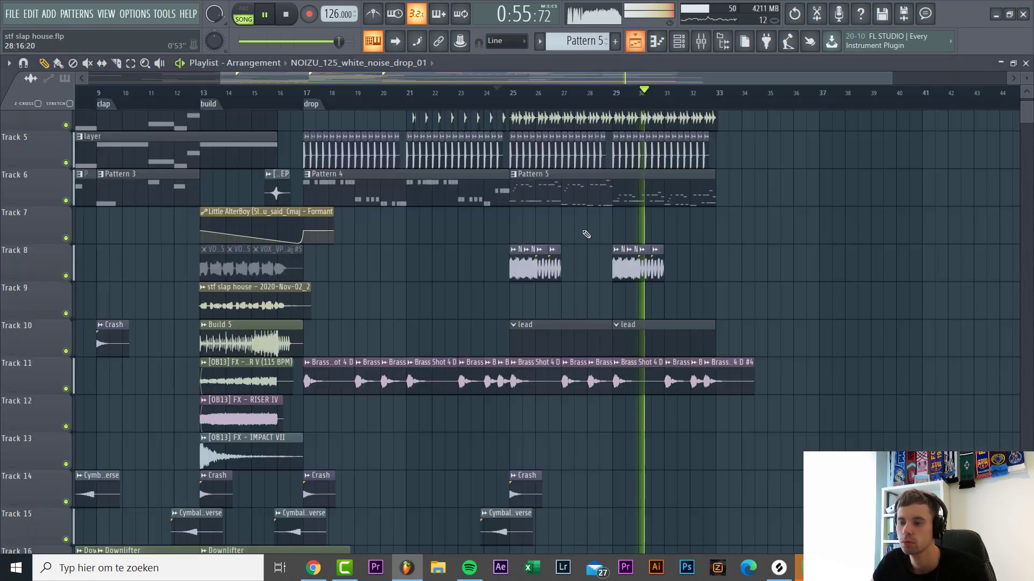
pyautogui.scroll(1, 539, 420)
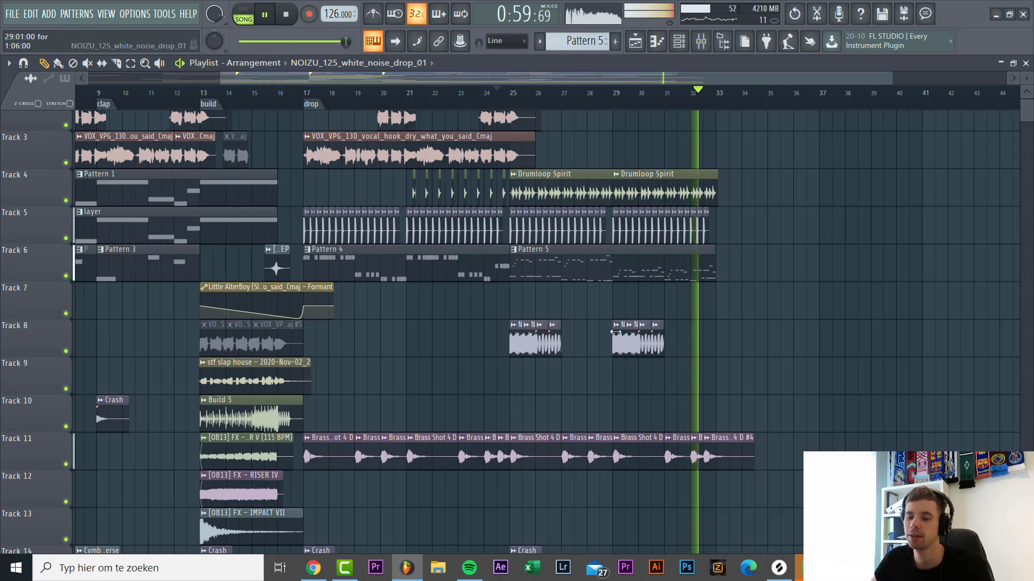
pyautogui.scroll(-5, 586, 372)
pyautogui.scroll(7, 561, 355)
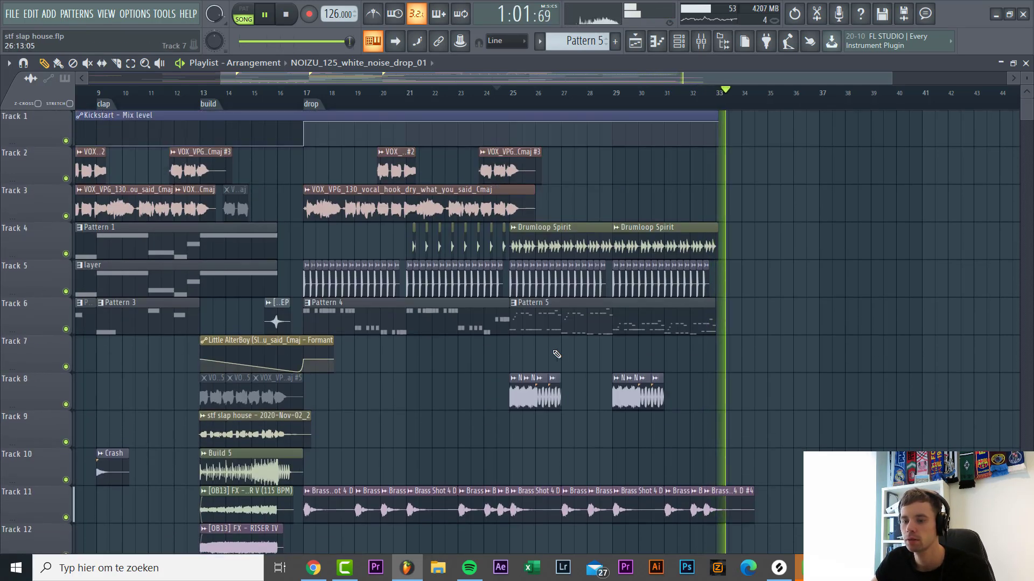
pyautogui.keyDown('ctrl'); pyautogui.scroll(-2, 558, 351); pyautogui.keyUp('ctrl')
pyautogui.keyDown('ctrl'); pyautogui.scroll(4, 619, 323); pyautogui.keyUp('ctrl')
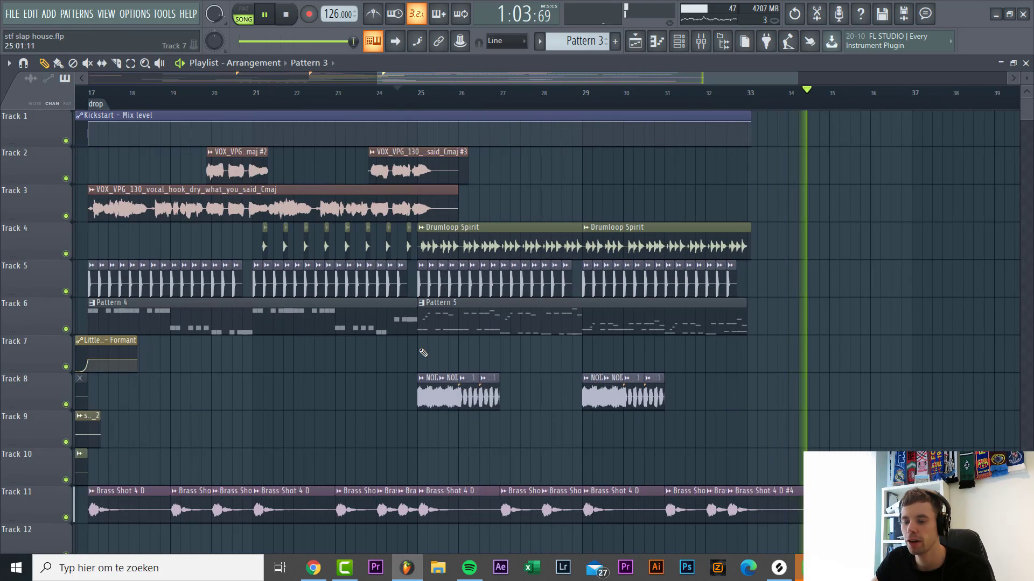
pyautogui.click(425, 352)
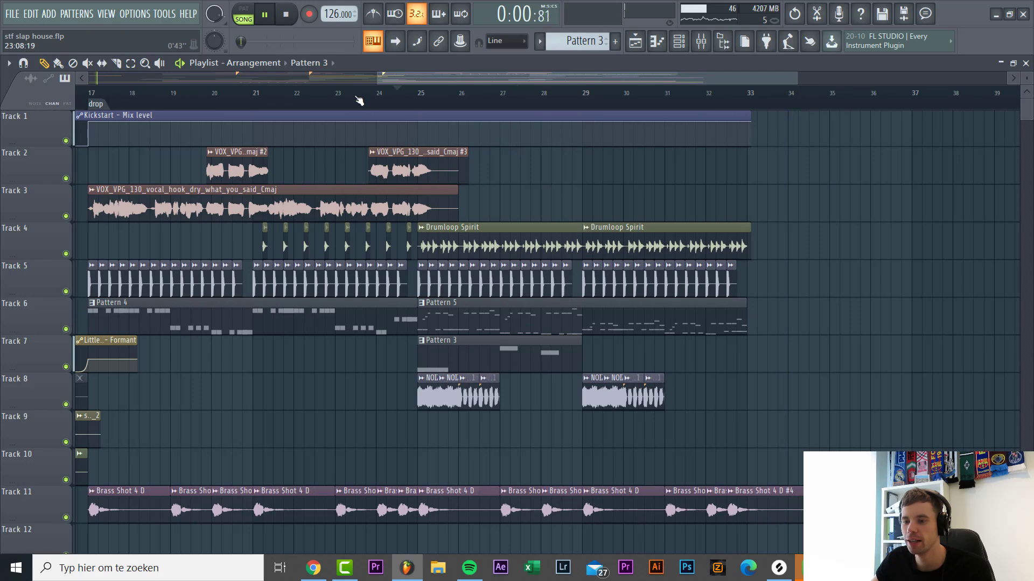
pyautogui.click(585, 353)
pyautogui.keyDown('ctrl'); pyautogui.scroll(3, 472, 286); pyautogui.keyUp('ctrl')
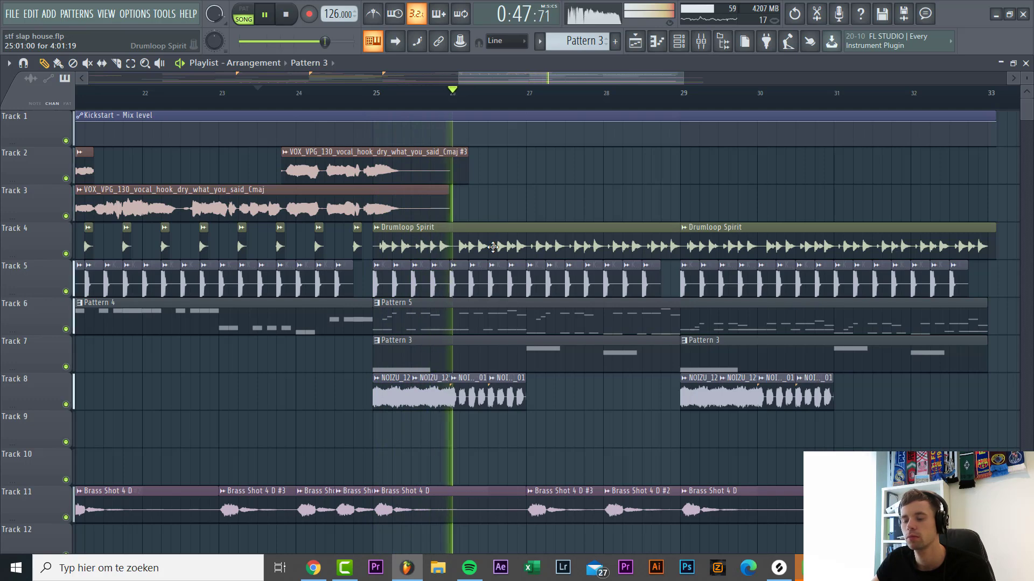
pyautogui.keyDown('ctrl'); pyautogui.scroll(1, 574, 424); pyautogui.keyUp('ctrl')
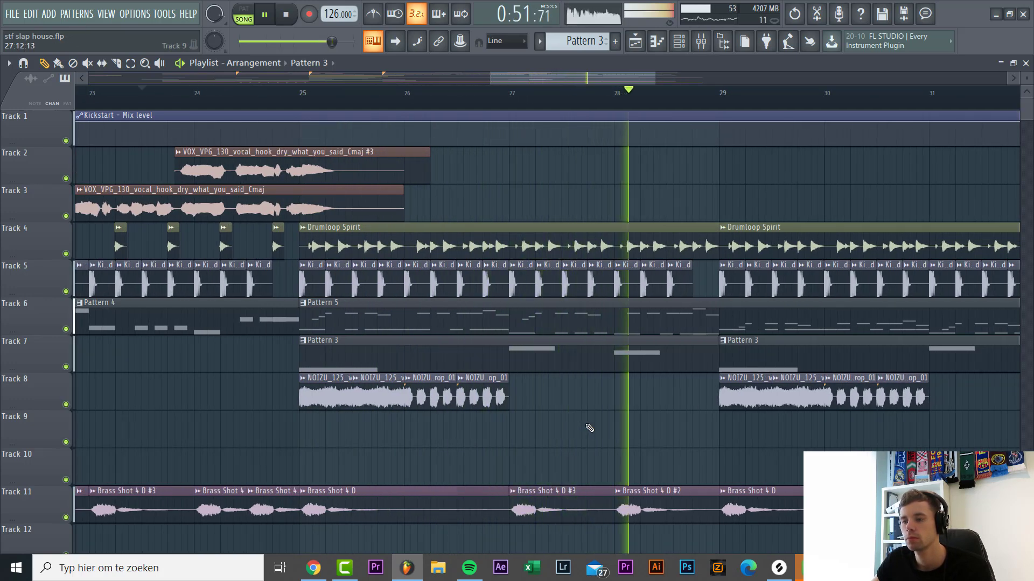
pyautogui.keyDown('ctrl'); pyautogui.scroll(-2, 588, 427); pyautogui.keyUp('ctrl')
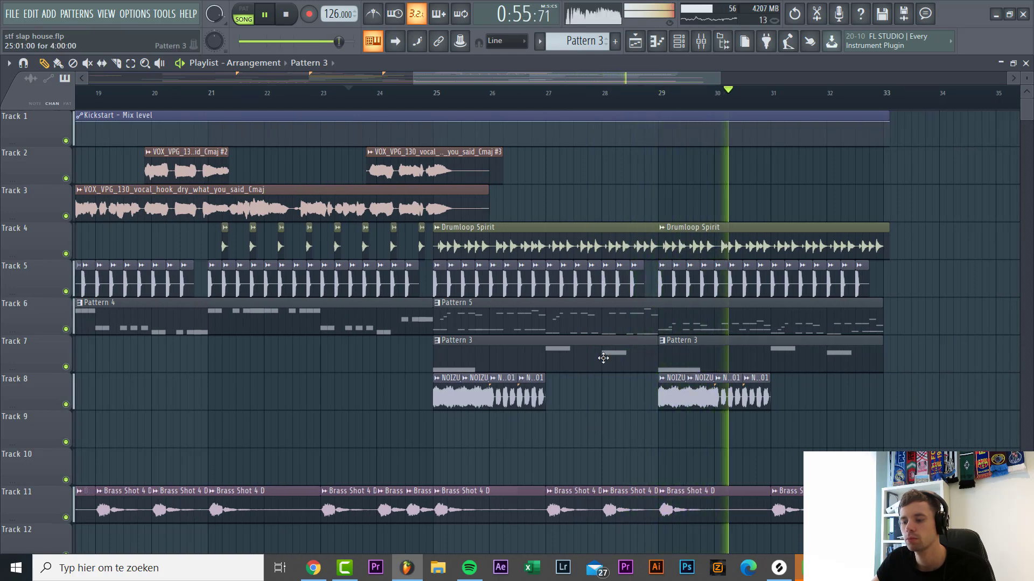
# Place a copy of the build's [OB13] FX - RISER V (115 BPM) clip on Track 10 at bar 29.
pyautogui.keyDown('ctrl'); pyautogui.scroll(-2, 604, 359); pyautogui.keyUp('ctrl')
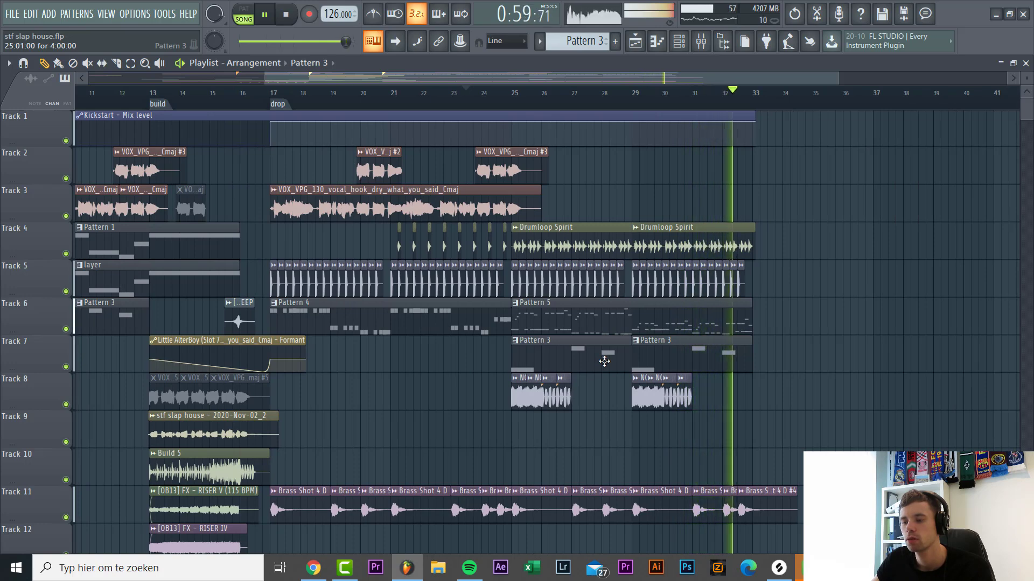
pyautogui.keyDown('ctrl'); pyautogui.scroll(-1, 605, 364); pyautogui.keyUp('ctrl')
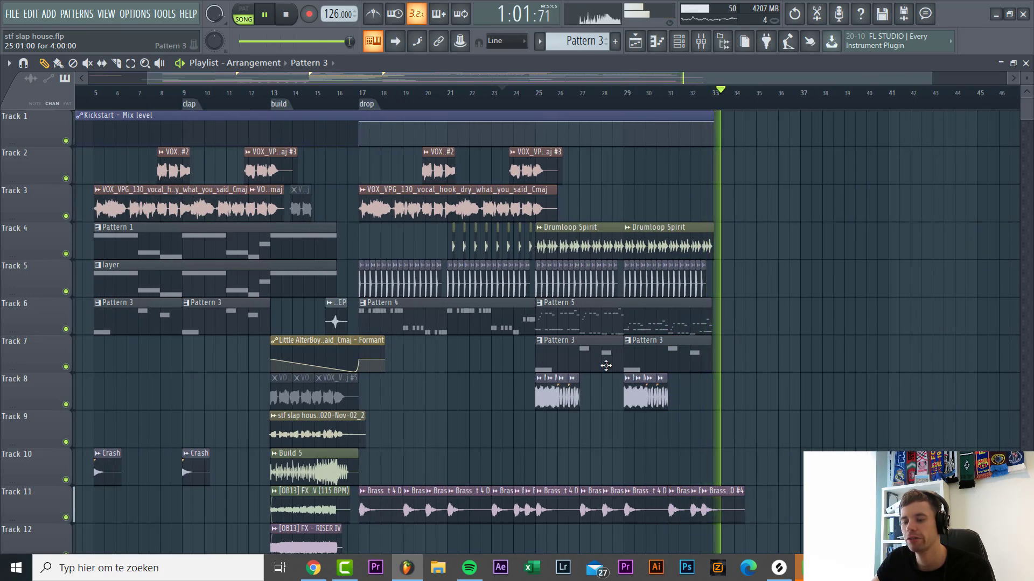
pyautogui.scroll(-3, 457, 410)
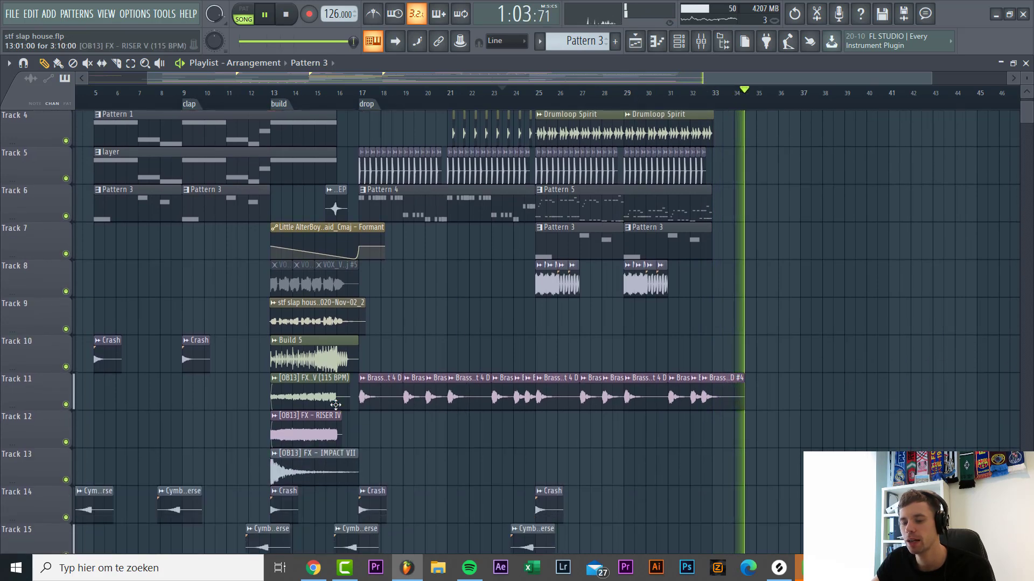
pyautogui.click(336, 404)
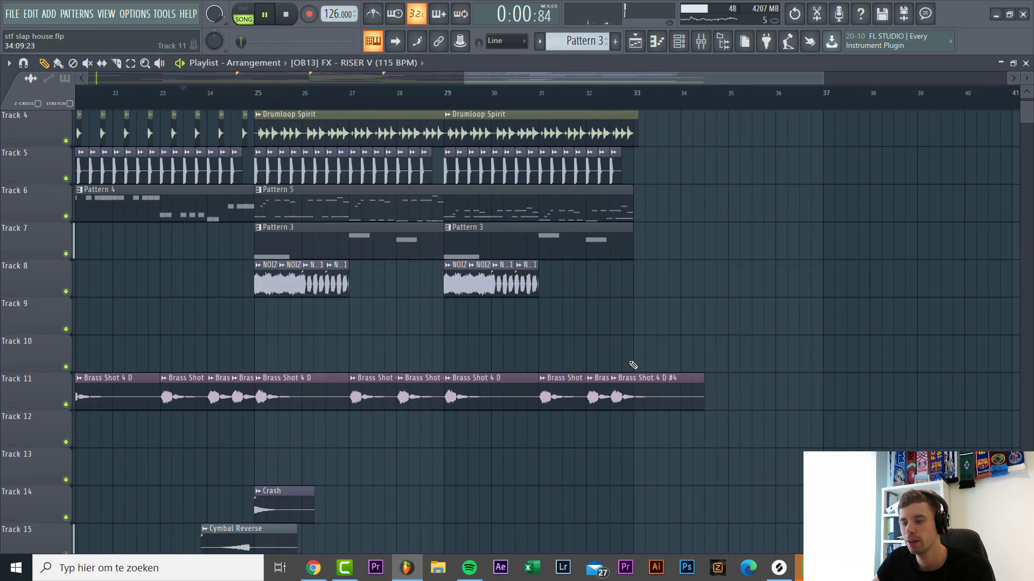
pyautogui.click(445, 329)
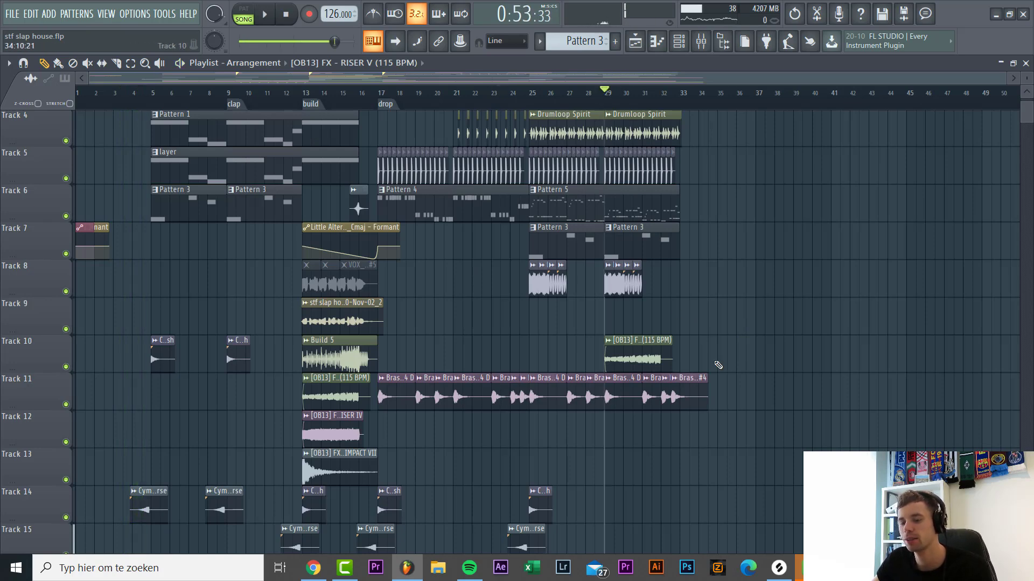
# Move the drop's riser clip on Track 10 to start at bar 31 and make it unique.
pyautogui.scroll(2, 714, 360)
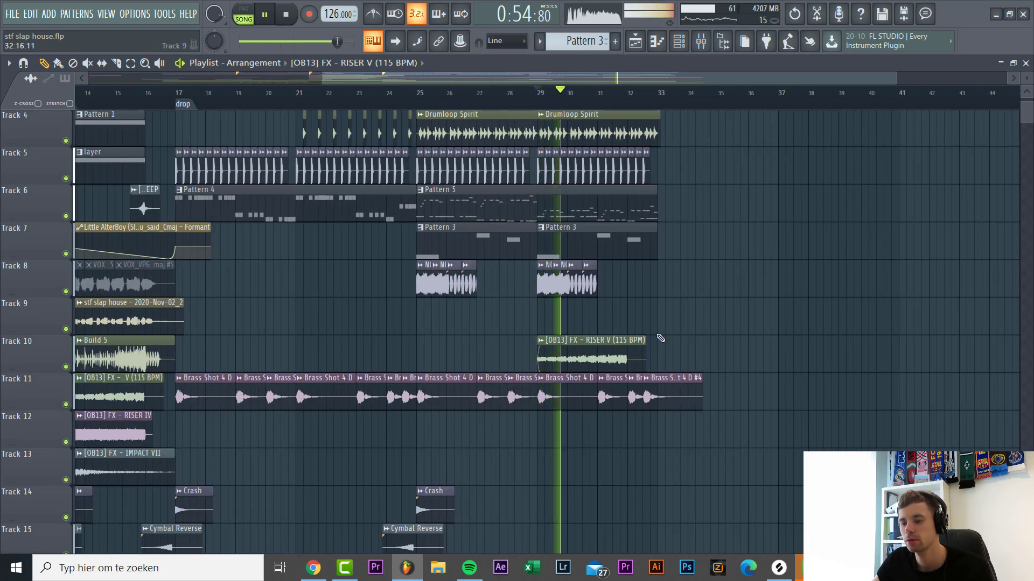
pyautogui.scroll(-3, 660, 338)
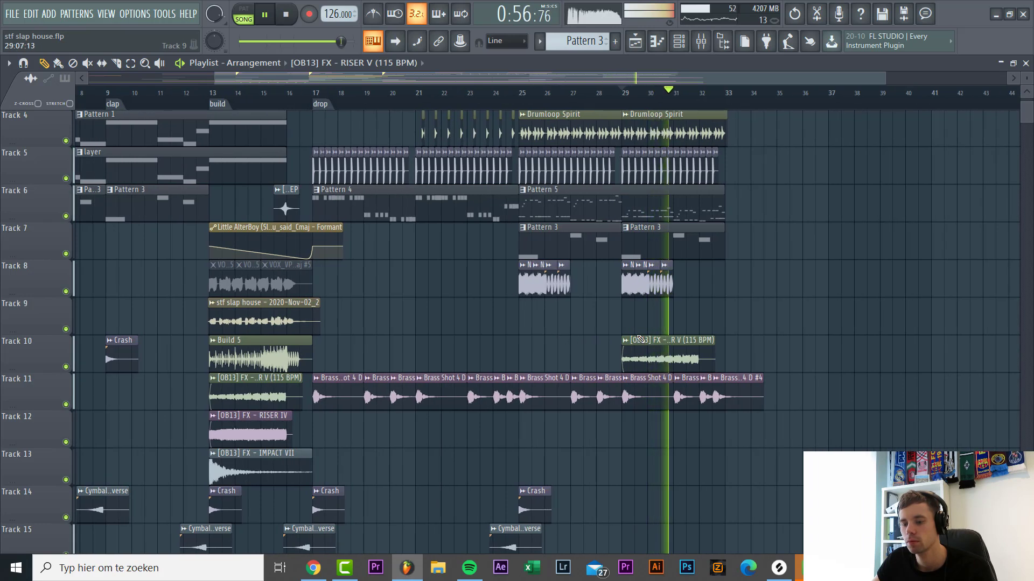
pyautogui.moveTo(681, 360)
pyautogui.mouseDown()
pyautogui.moveTo(706, 359)
pyautogui.moveTo(680, 370)
pyautogui.mouseUp()
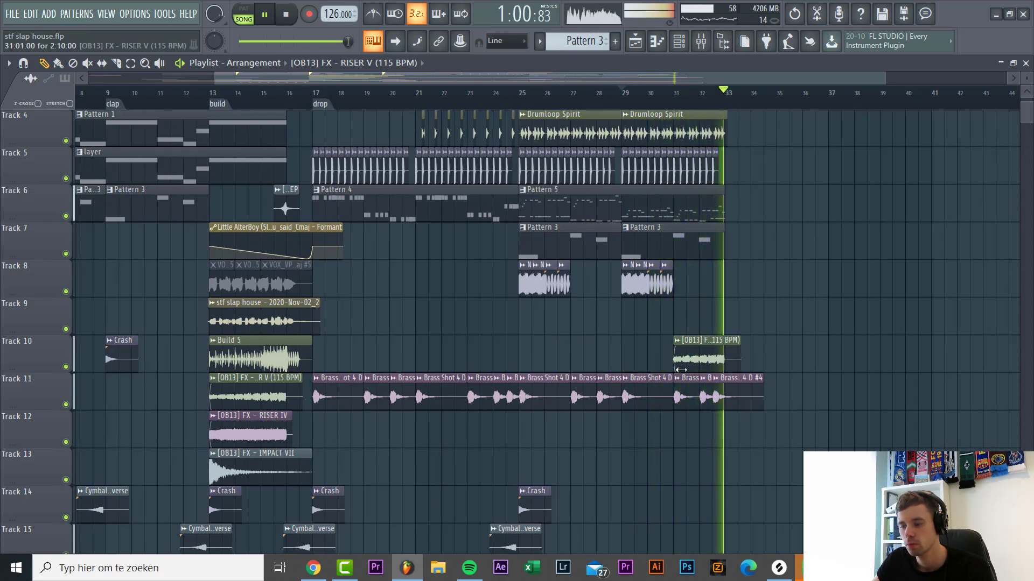
pyautogui.click(679, 341)
pyautogui.click(700, 435)
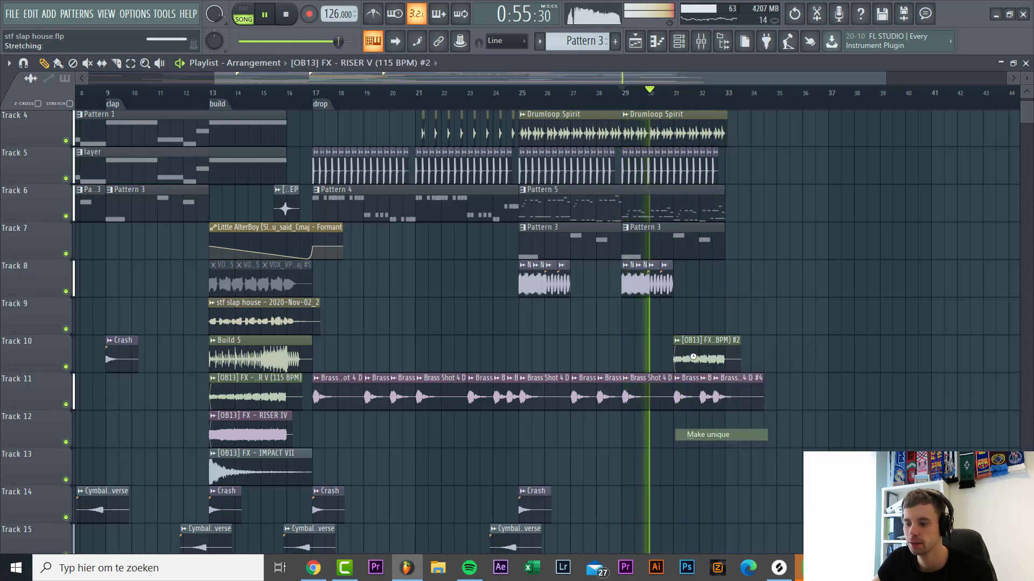
# Lower the channel volume of the unique riser on Track 10 while the drop plays.
pyautogui.doubleClick(692, 356)
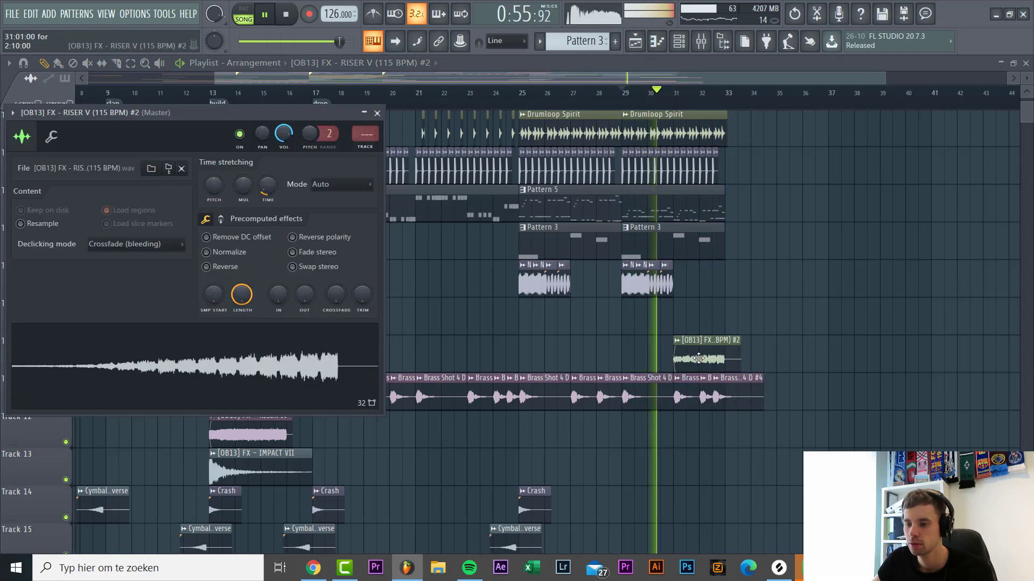
pyautogui.rightClick(277, 135)
pyautogui.click(284, 143)
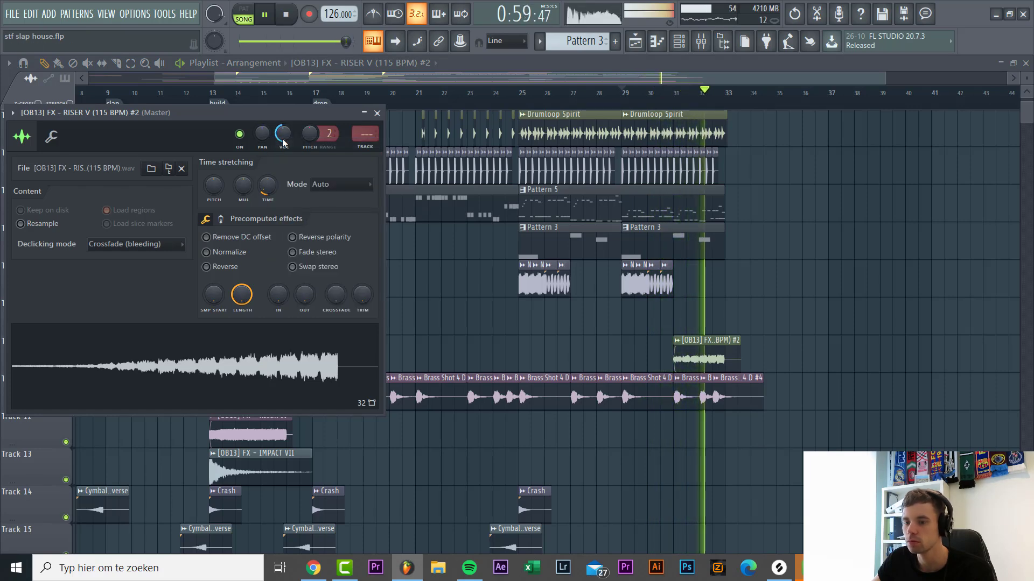
pyautogui.press('Escape')
# Stop playback, show the sample browser and collapse the NOIZU_sample_pack folder.
pyautogui.scroll(-3, 604, 353)
pyautogui.scroll(5, 607, 353)
pyautogui.press('space')
pyautogui.click(723, 42)
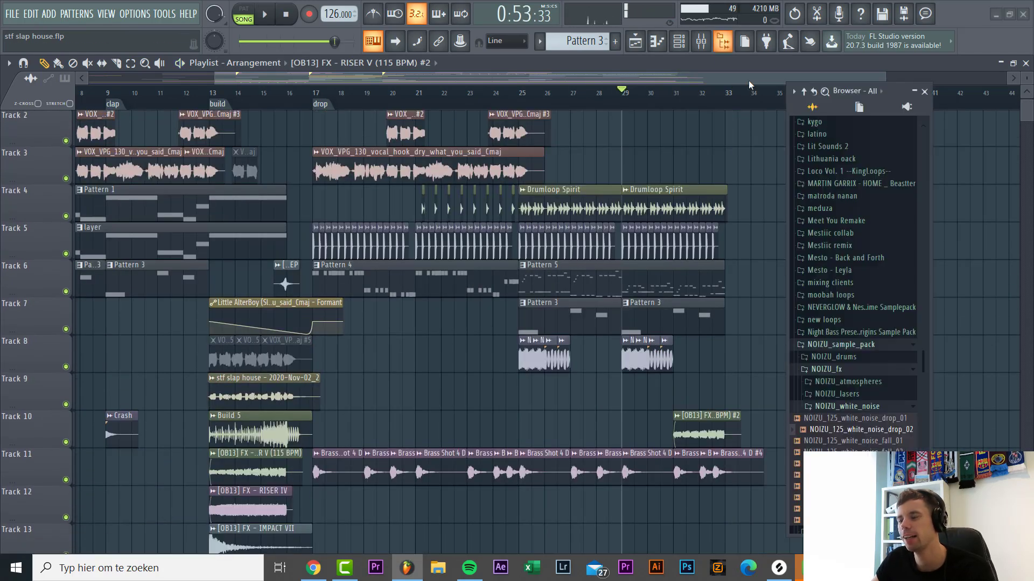
pyautogui.click(844, 347)
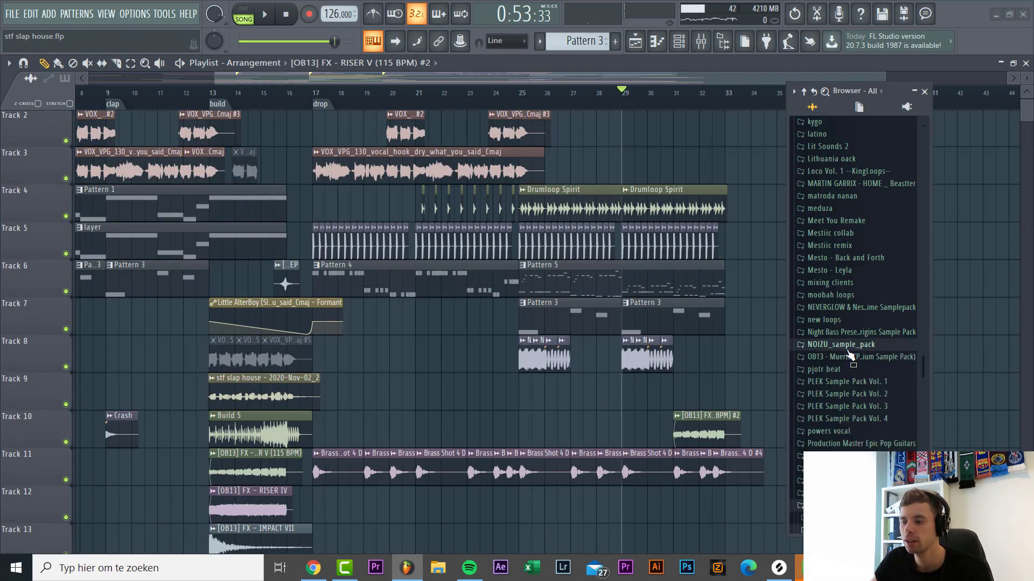
pyautogui.scroll(14, 866, 367)
pyautogui.scroll(10, 864, 362)
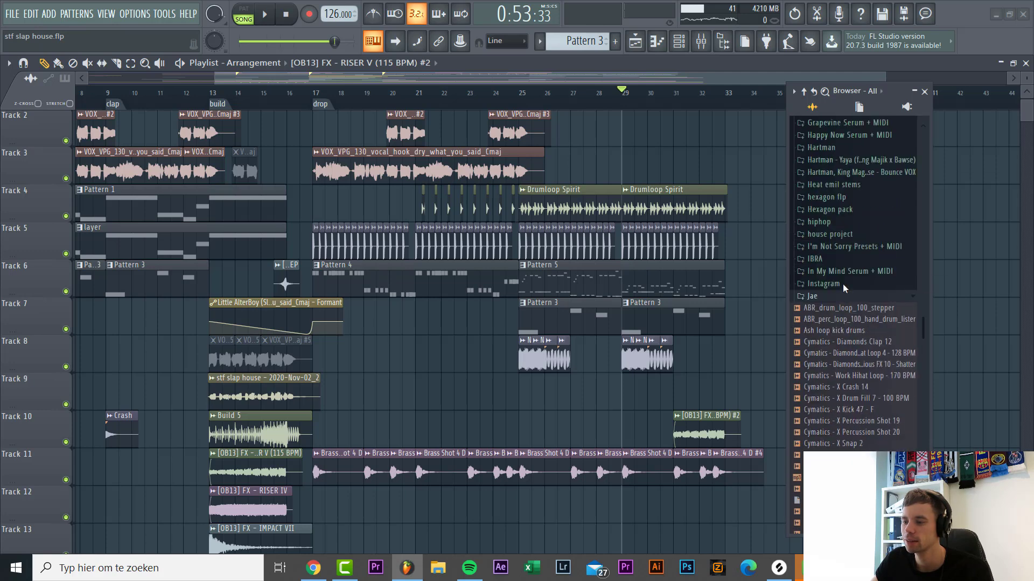
# Find the End of the drop fx sample in the sample packs and place it on Track 9 in the drop's second half.
pyautogui.click(849, 310)
pyautogui.scroll(-10, 870, 355)
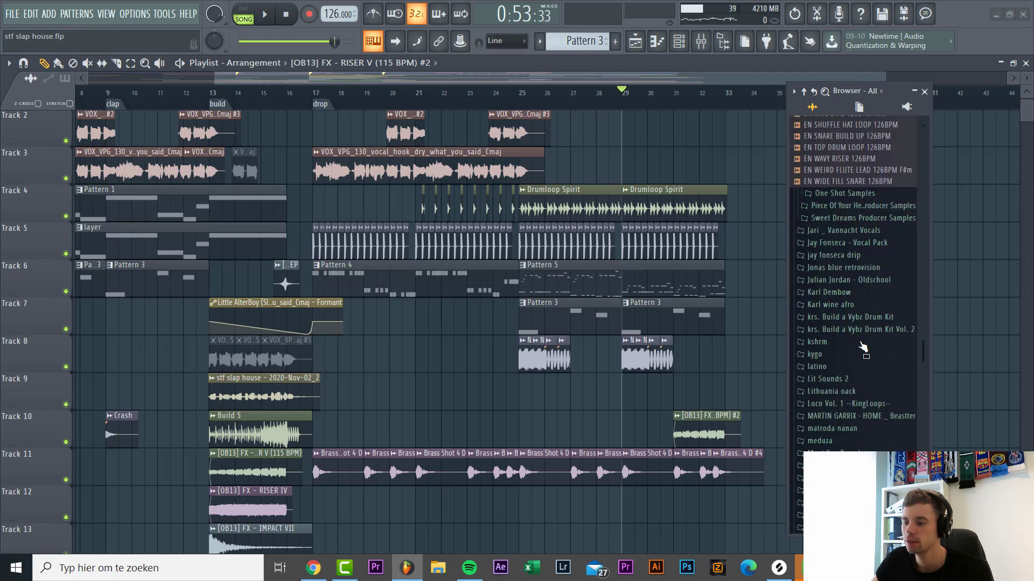
pyautogui.click(849, 188)
pyautogui.scroll(-10, 853, 253)
pyautogui.click(850, 293)
pyautogui.scroll(-5, 851, 295)
pyautogui.scroll(1, 699, 323)
pyautogui.scroll(10, 846, 409)
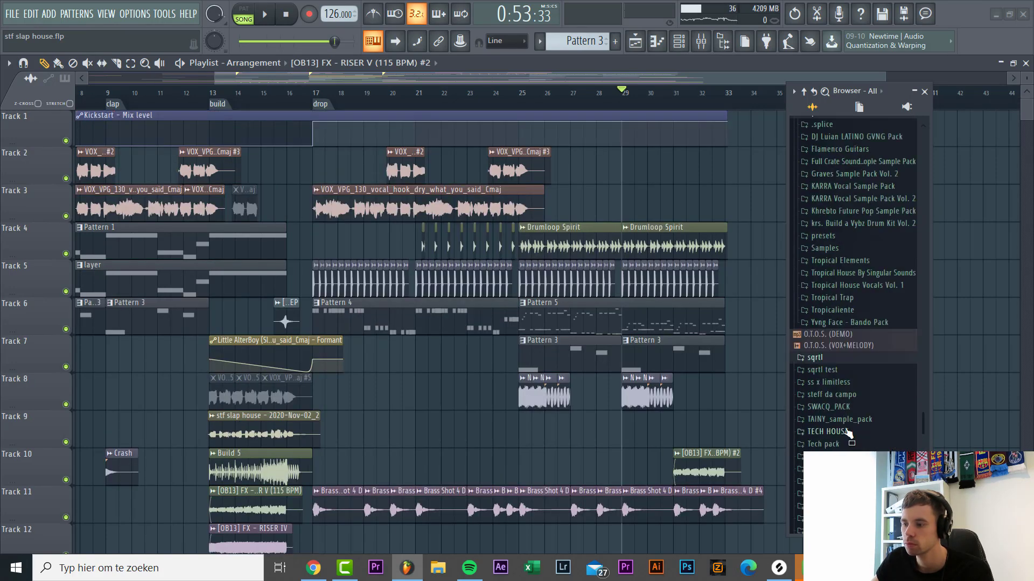
pyautogui.click(847, 372)
pyautogui.scroll(4, 676, 95)
pyautogui.click(834, 386)
pyautogui.moveTo(833, 386); pyautogui.dragTo(657, 434)
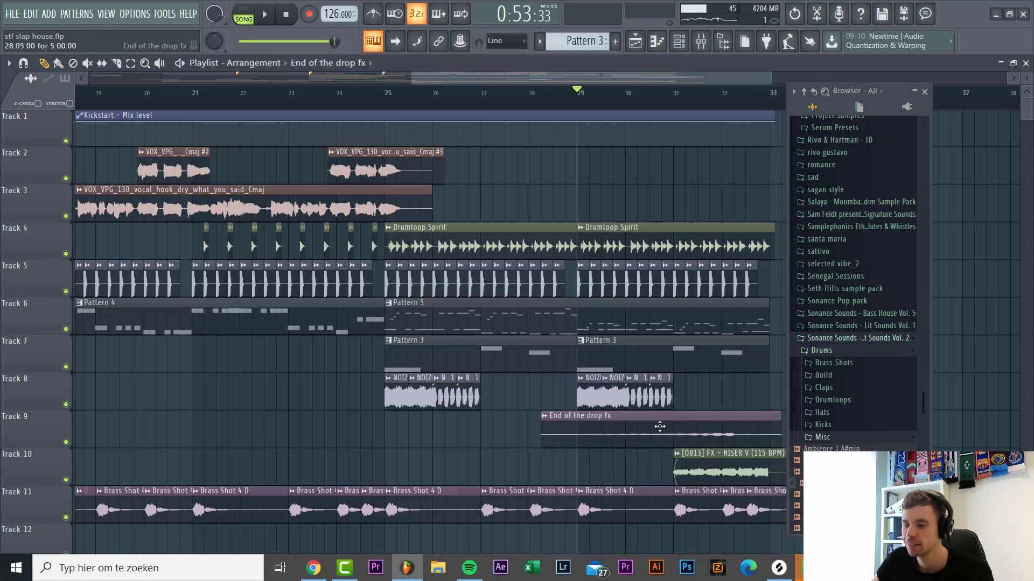
# Assign the embedded 125 BPM tempo to the End of the drop fx sample and align its clip to bar 29.
pyautogui.rightClick(595, 422)
pyautogui.click(711, 457)
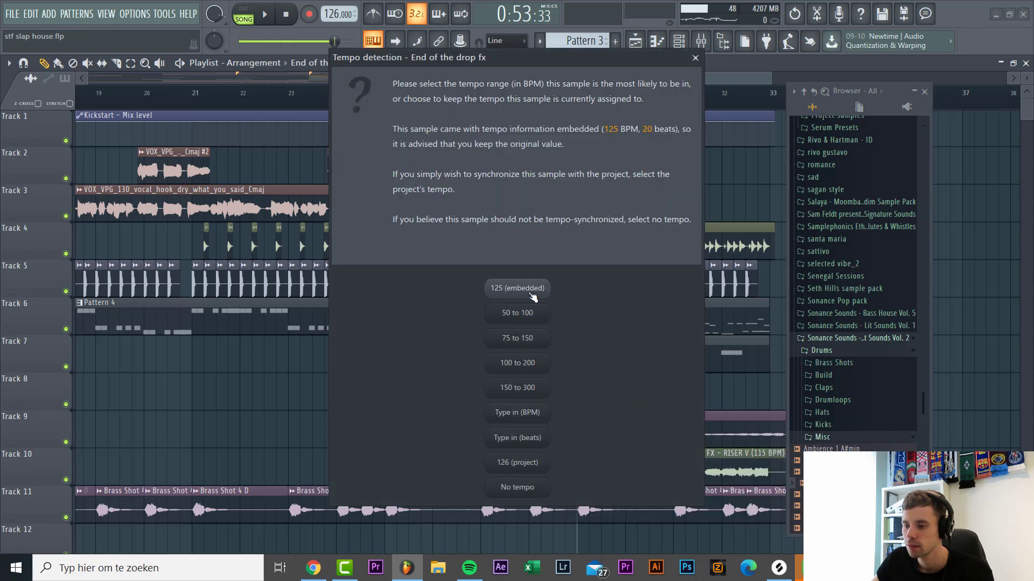
pyautogui.click(532, 298)
pyautogui.scroll(-3, 642, 426)
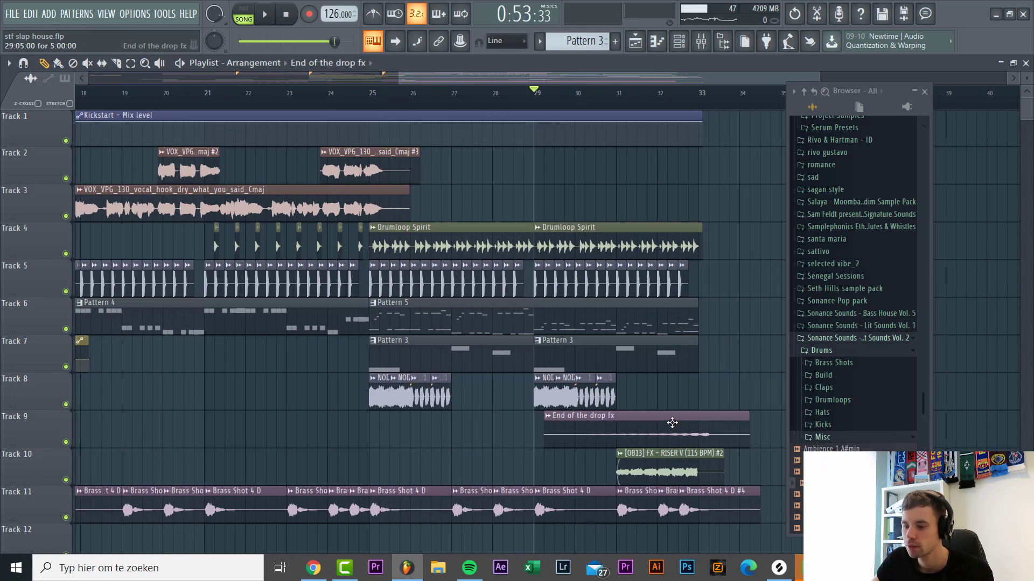
# Play the end of the drop and solo the End of the drop fx clip to audition it.
pyautogui.press('space')
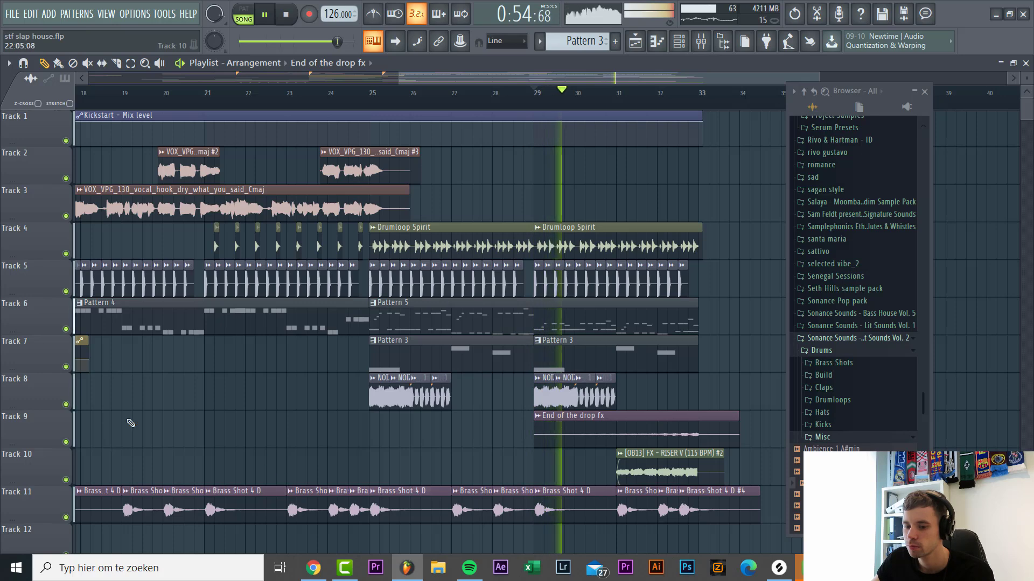
pyautogui.click(639, 442)
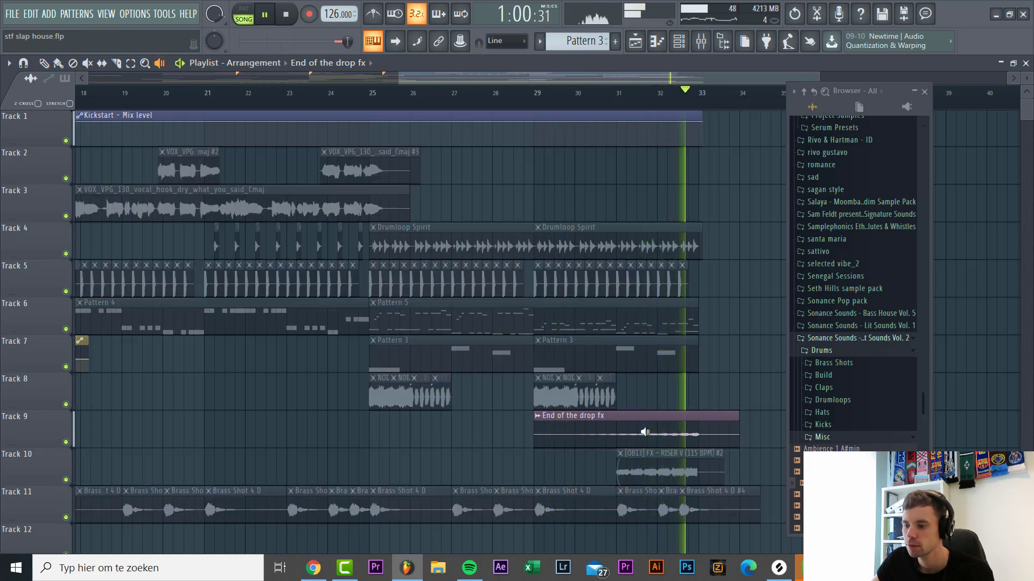
pyautogui.moveTo(644, 432); pyautogui.dragTo(629, 429)
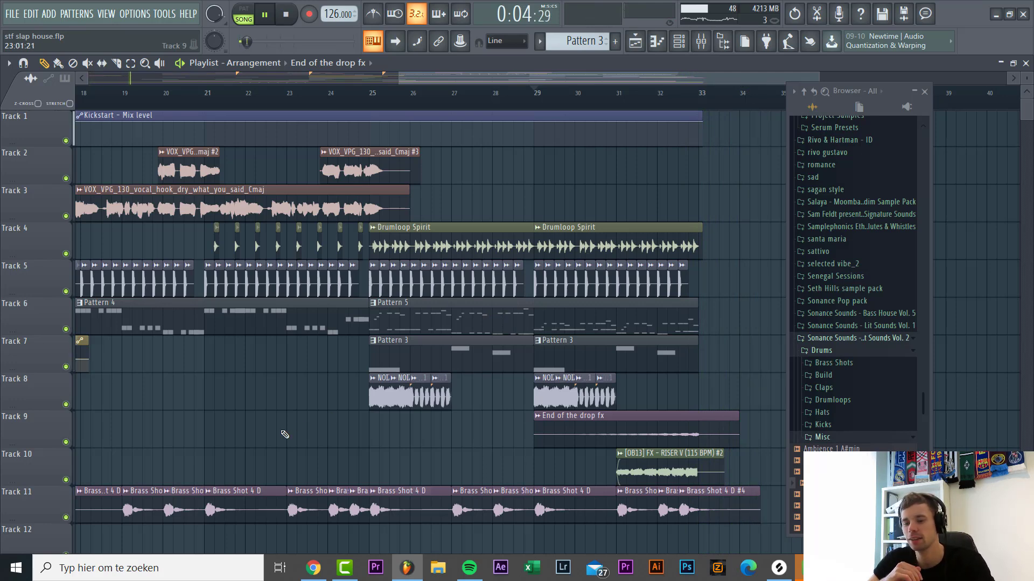
# Route the Drumloop Spirit sample from Track 20 to free mixer track 13 and solo that mixer track.
pyautogui.scroll(-4, 290, 433)
pyautogui.scroll(-1, 289, 434)
pyautogui.press('space')
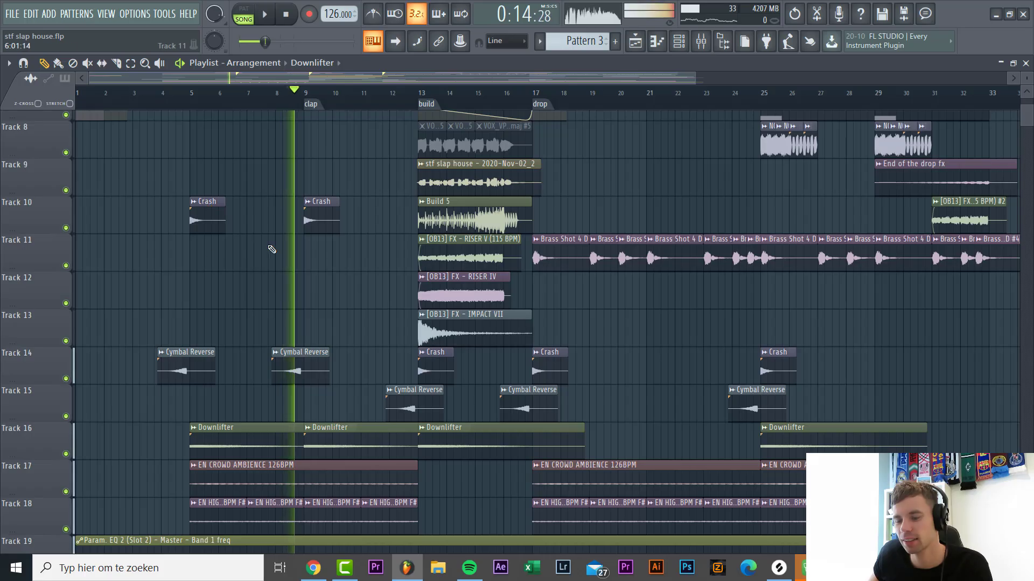
pyautogui.scroll(4, 351, 270)
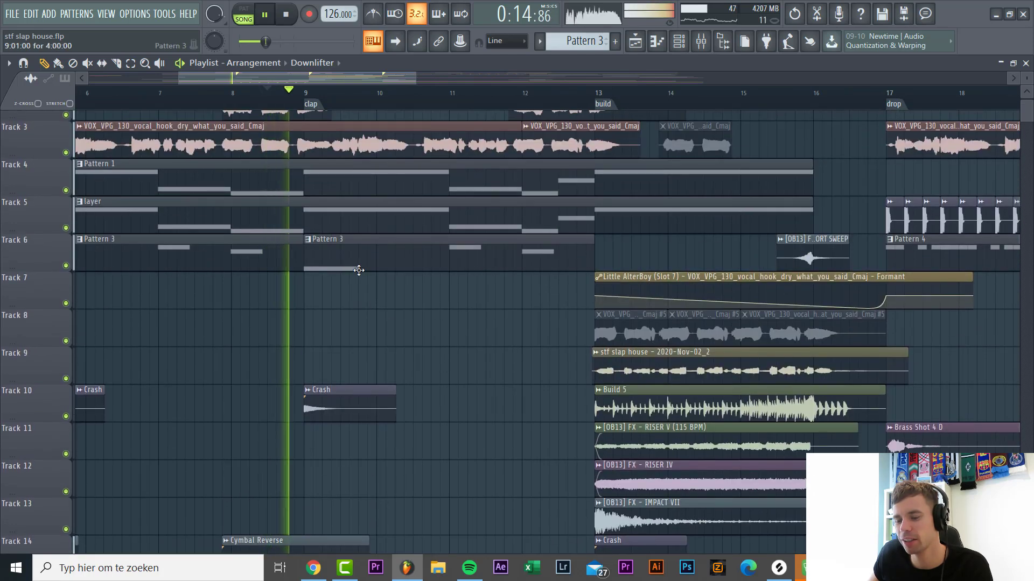
pyautogui.scroll(-8, 452, 301)
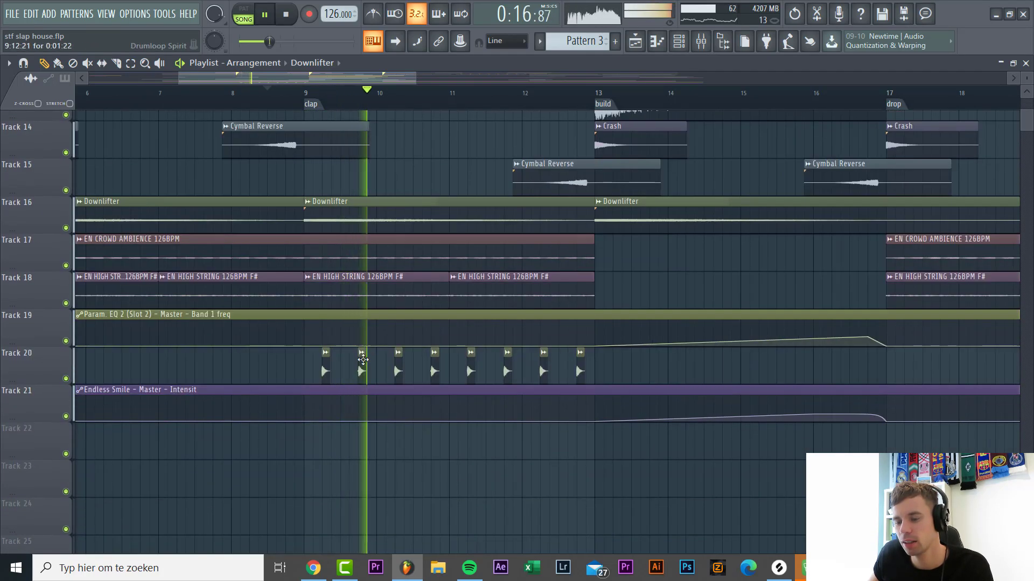
pyautogui.doubleClick(361, 364)
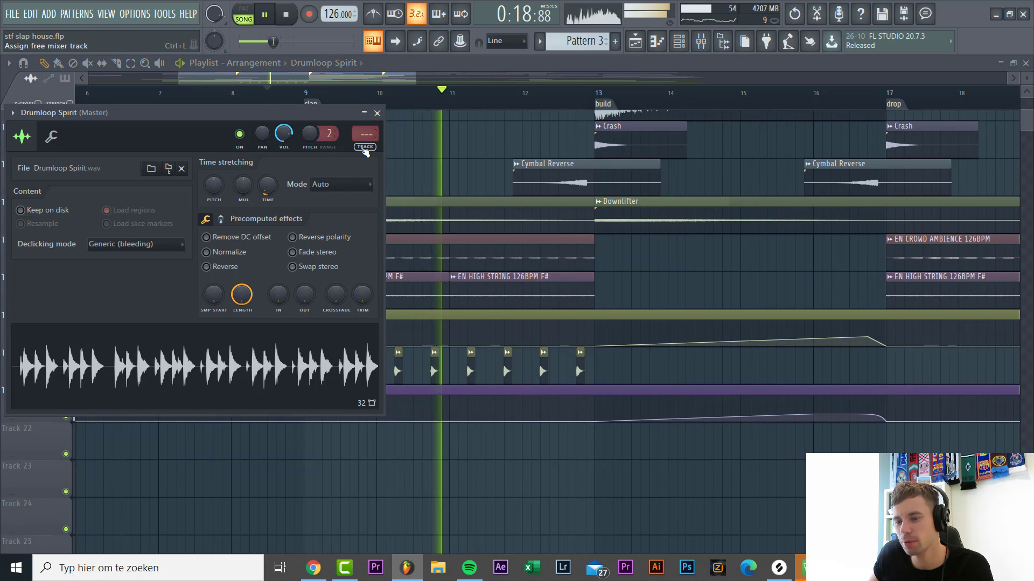
pyautogui.hotkey('ctrl', 'l')
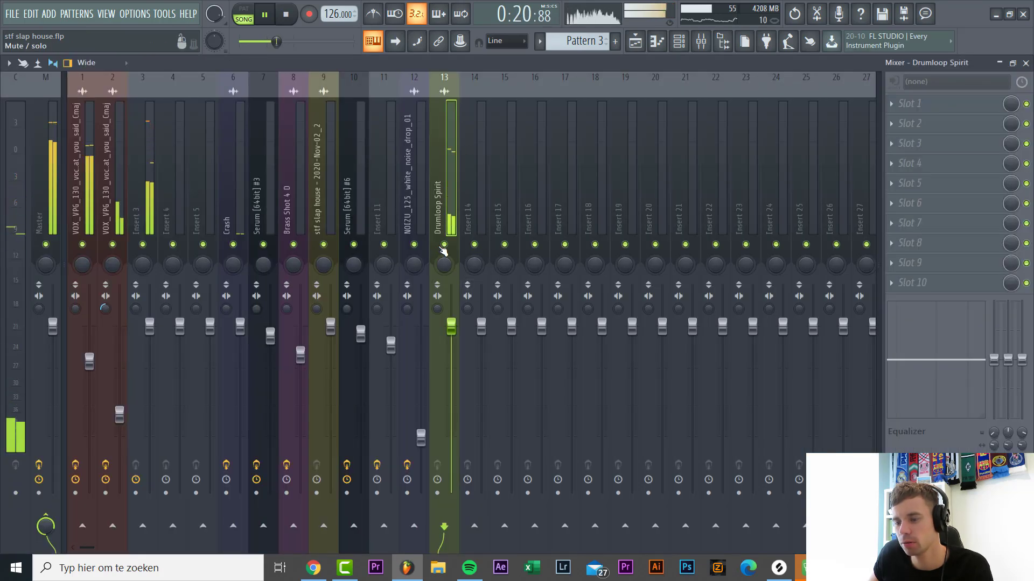
pyautogui.hotkey('alt', 's')
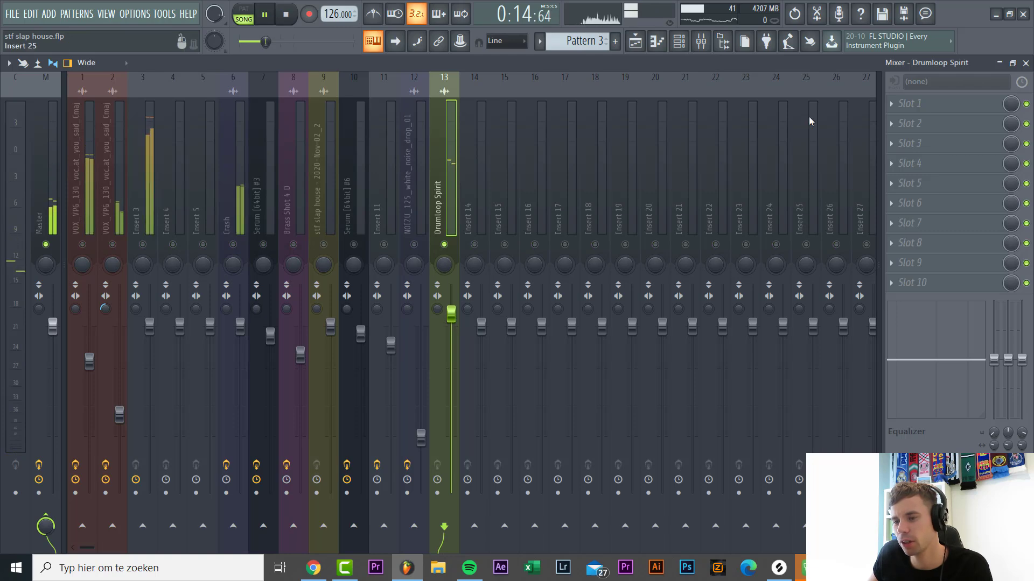
# Load Neutron 3 Transient Shaper in slot 1 of the Drumloop Spirit track and add a band split, shifted to a higher frequency.
pyautogui.click(894, 104)
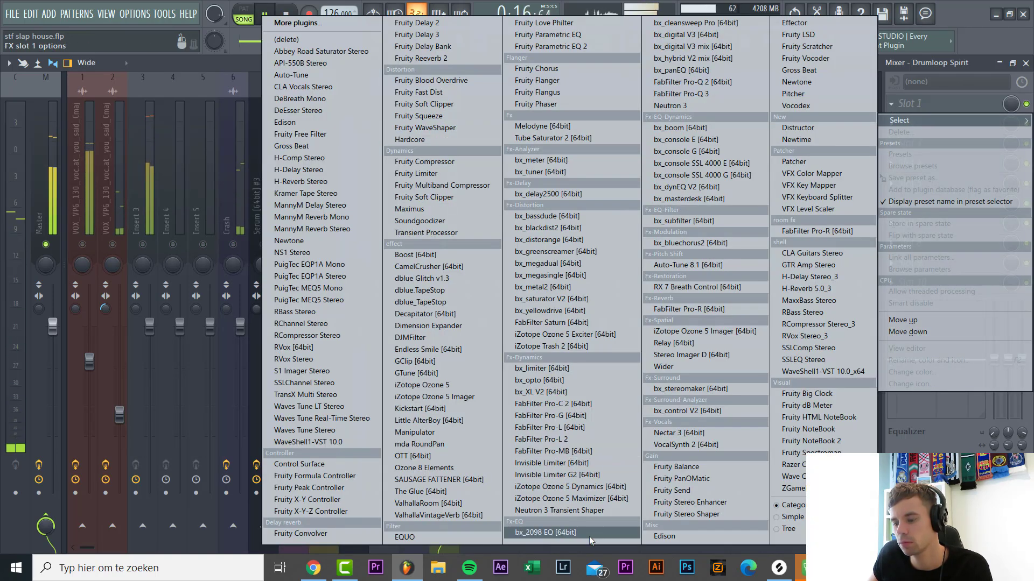
pyautogui.click(580, 512)
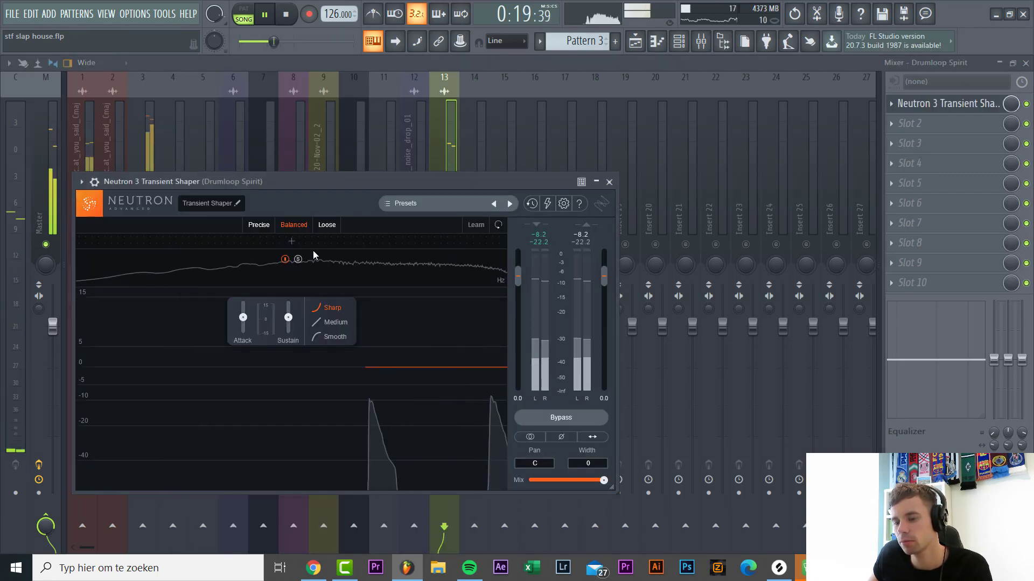
pyautogui.click(292, 241)
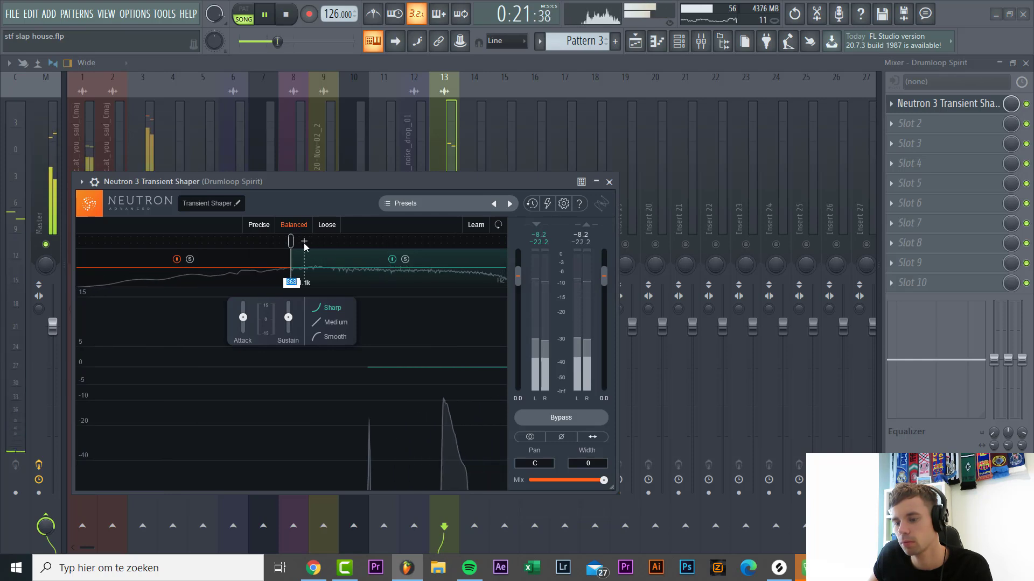
pyautogui.moveTo(291, 242); pyautogui.dragTo(375, 249)
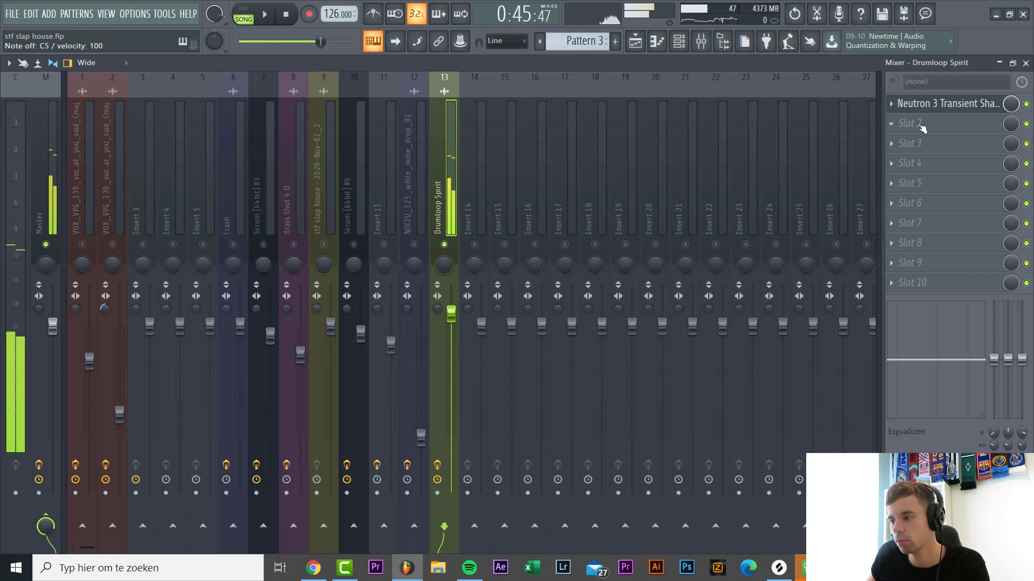
# Load FabFilter Saturn in slot 2 of the Drumloop Spirit track, using Warm Tube, about 32% drive, and raised mid and treble tone.
pyautogui.click(916, 123)
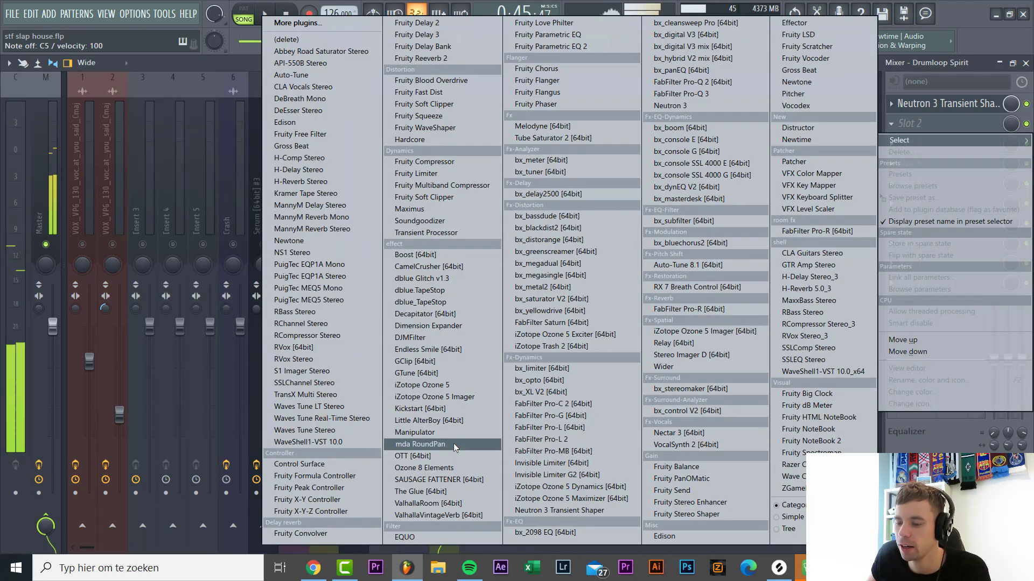
pyautogui.click(551, 322)
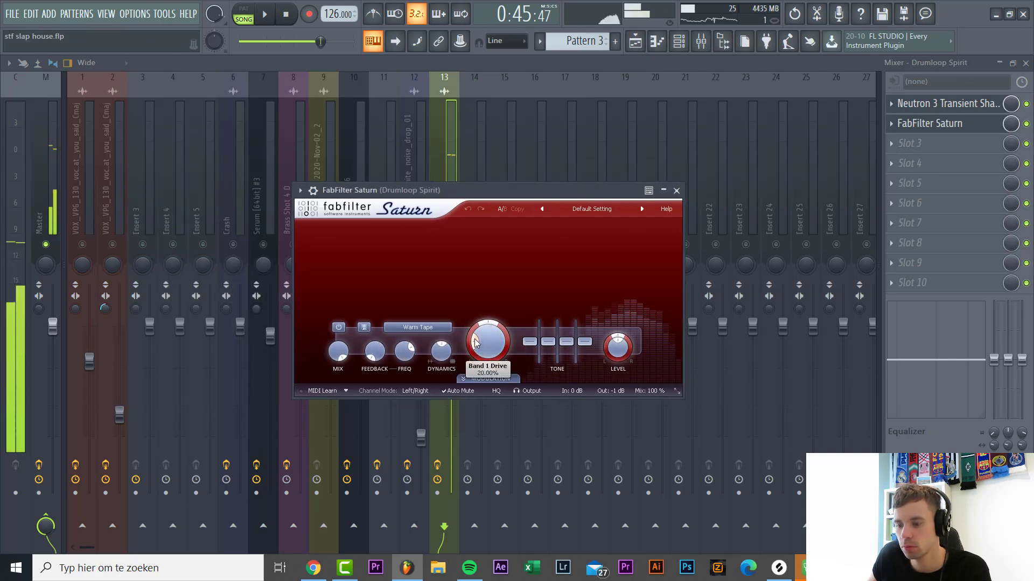
pyautogui.click(446, 329)
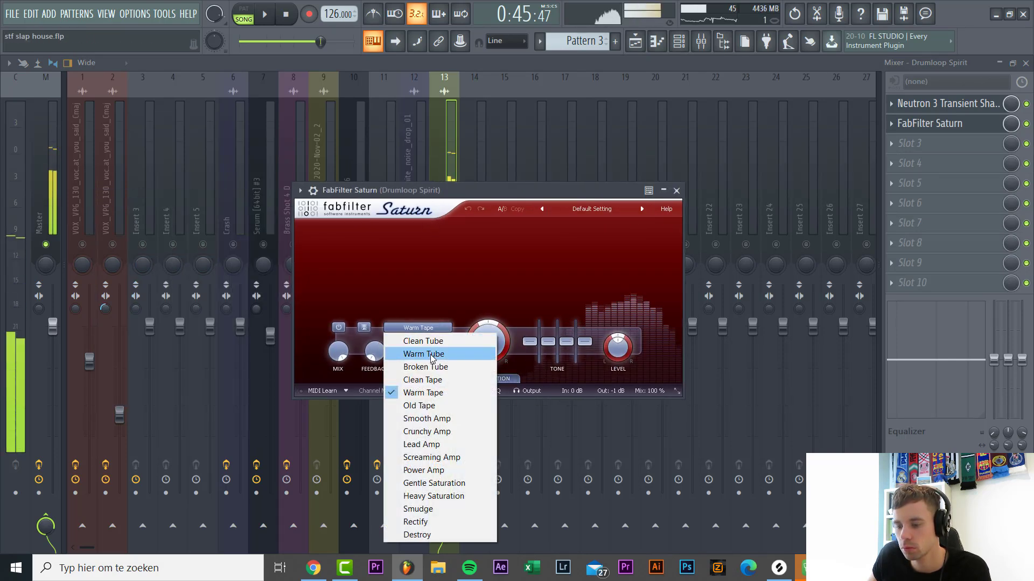
pyautogui.click(431, 354)
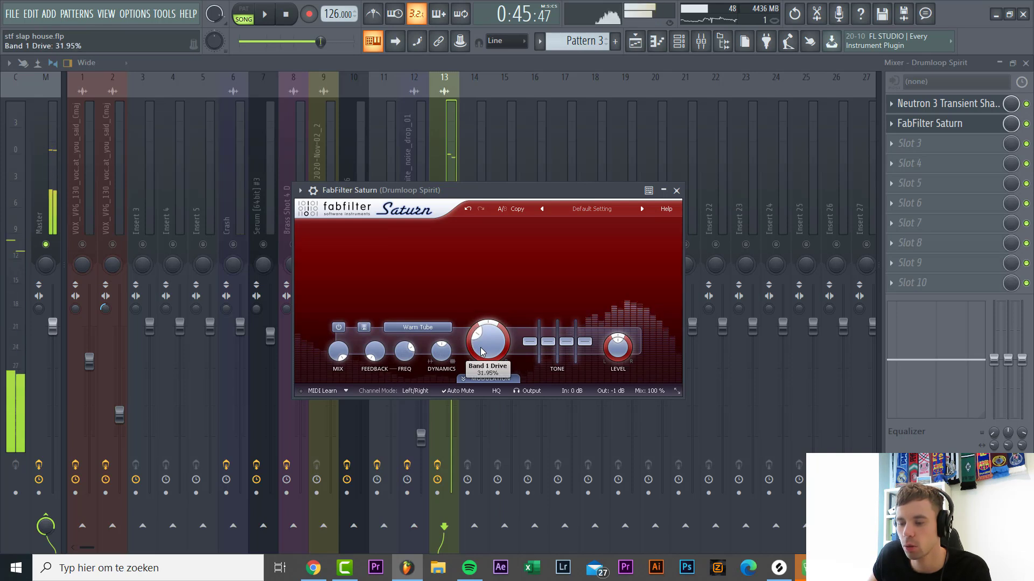
pyautogui.moveTo(480, 352); pyautogui.dragTo(481, 349)
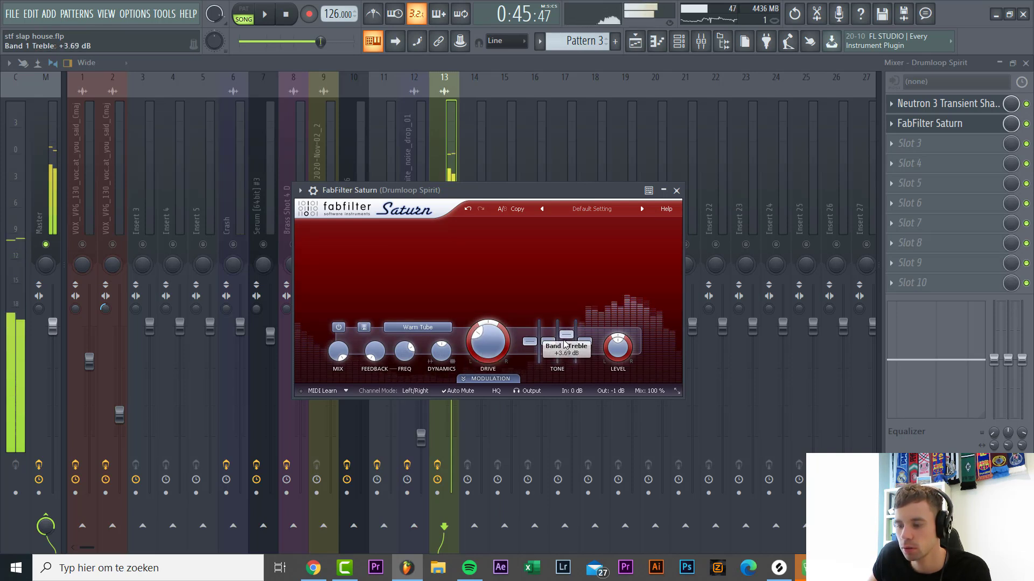
pyautogui.moveTo(565, 345); pyautogui.dragTo(549, 345)
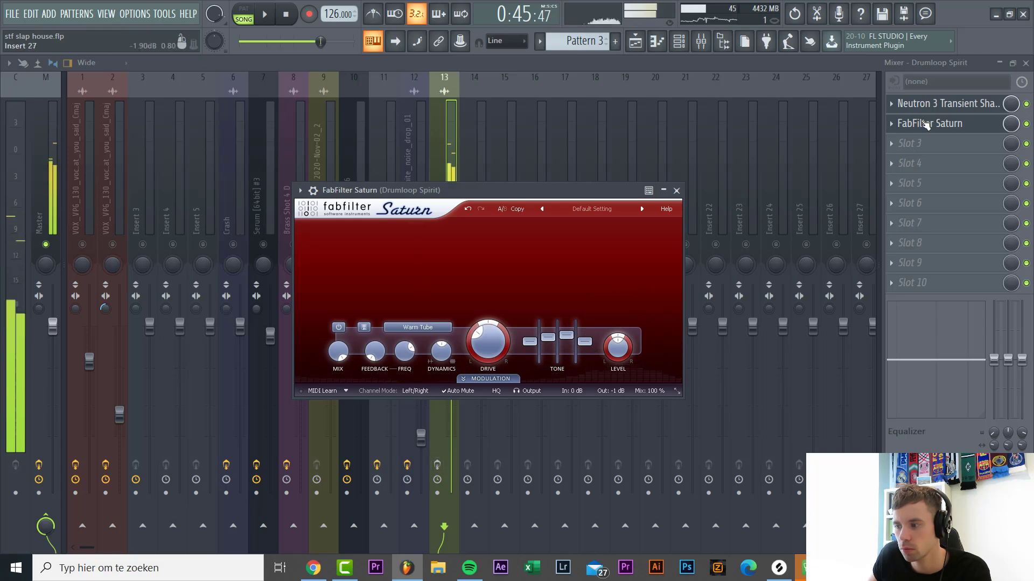
# Review the Neutron 3 Transient Shaper settings on the Drumloop Spirit track, dismissing its preset manager, and close the plugin.
pyautogui.click(895, 128)
pyautogui.click(910, 105)
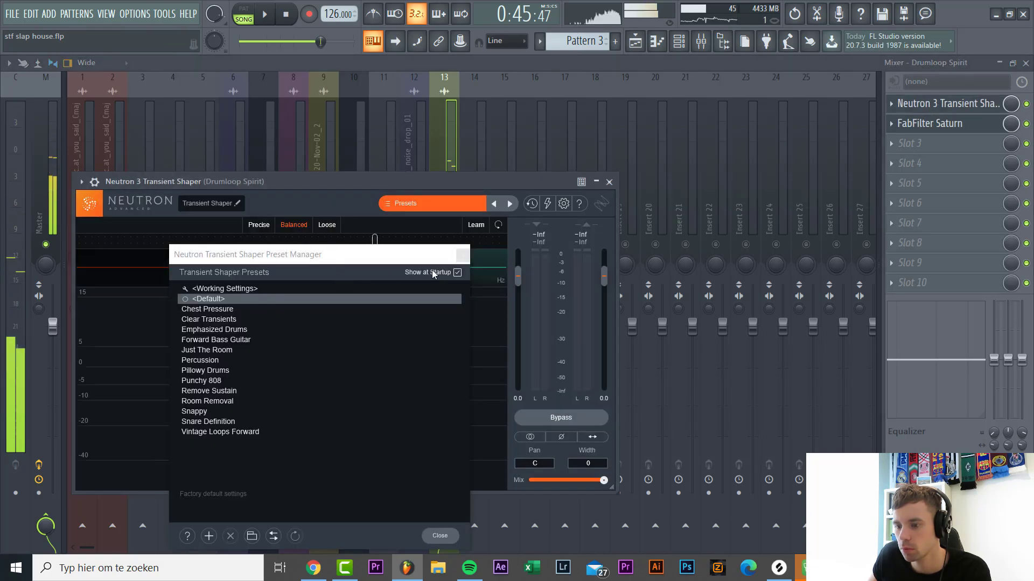
pyautogui.click(463, 255)
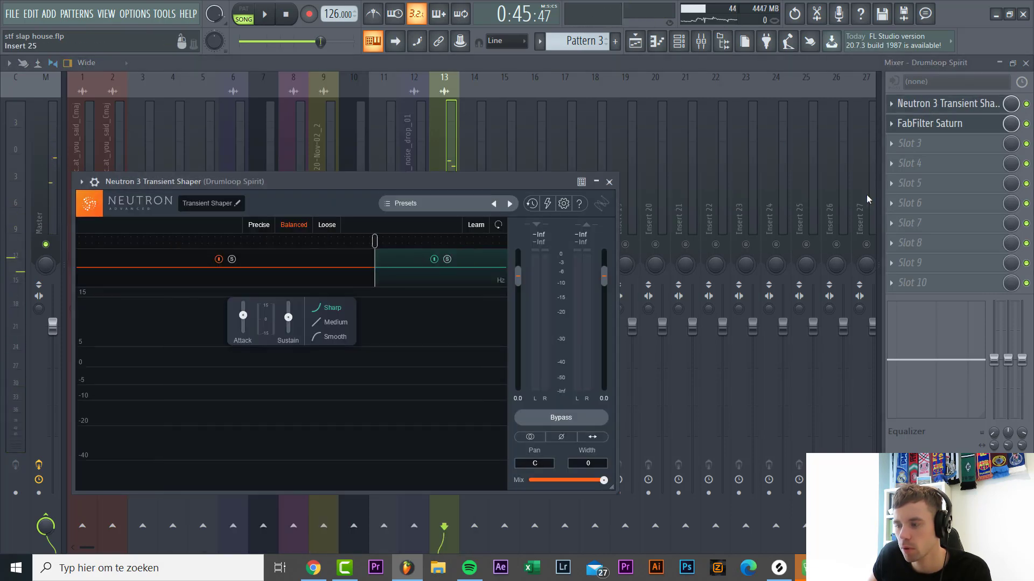
pyautogui.click(609, 183)
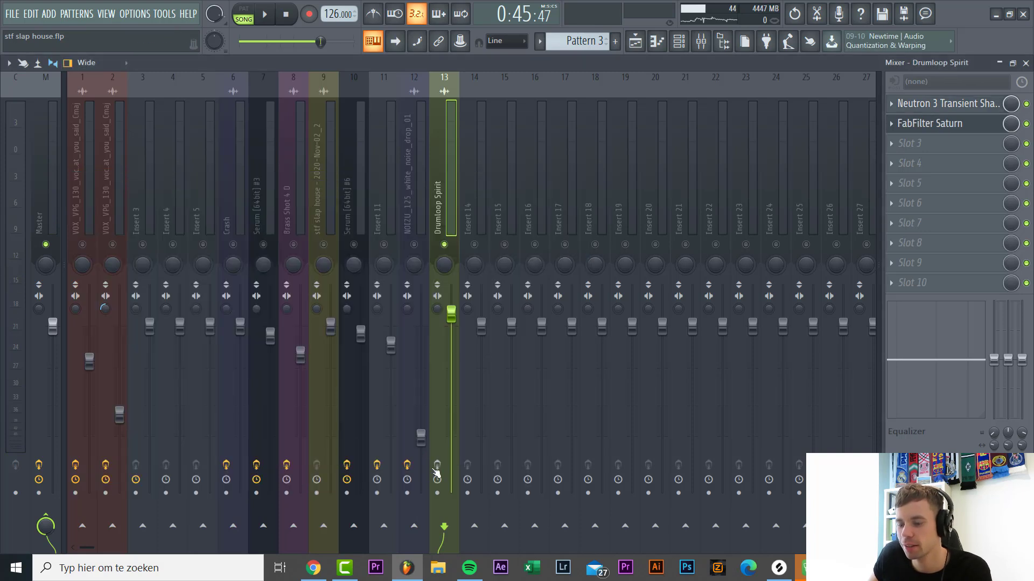
# Compare the Drumloop Spirit track with its effects bypassed and enabled, and return to the playlist.
pyautogui.click(1026, 124)
pyautogui.click(437, 464)
pyautogui.click(437, 465)
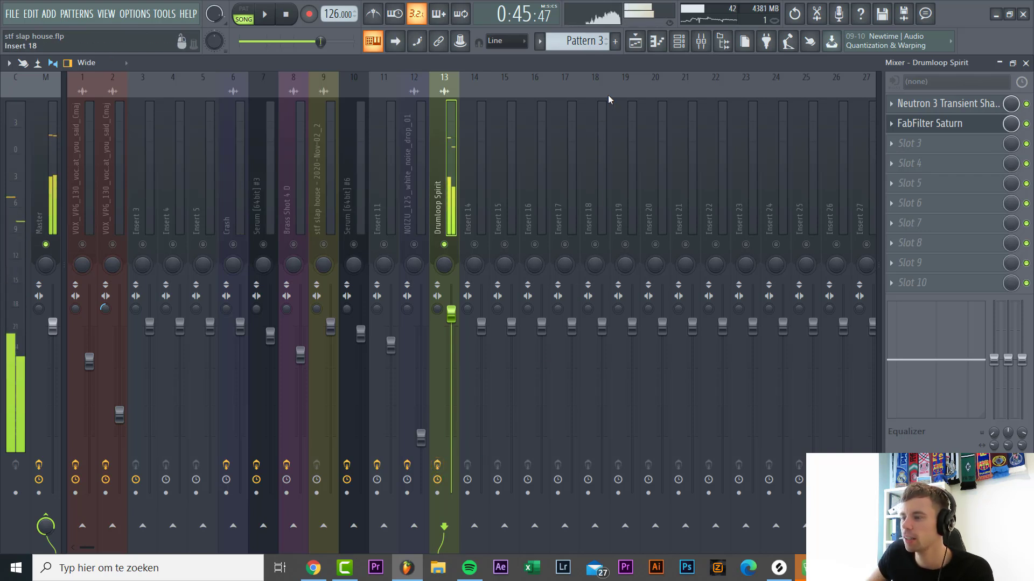
pyautogui.click(636, 42)
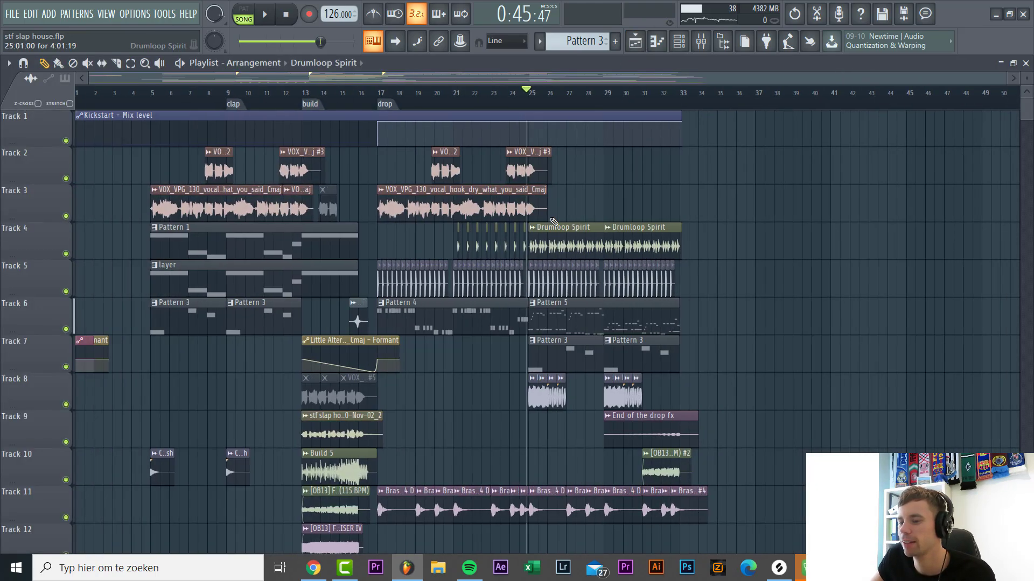